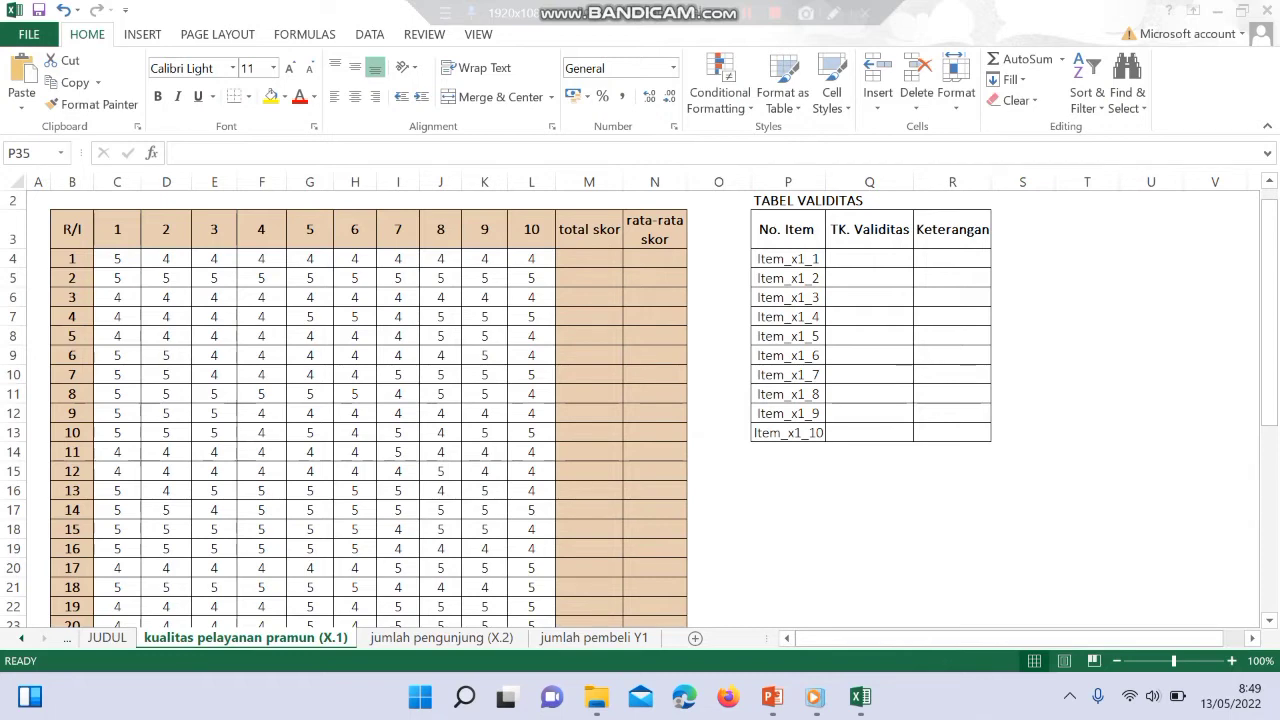
pyautogui.click(121, 226)
pyautogui.moveTo(121, 226); pyautogui.dragTo(531, 228)
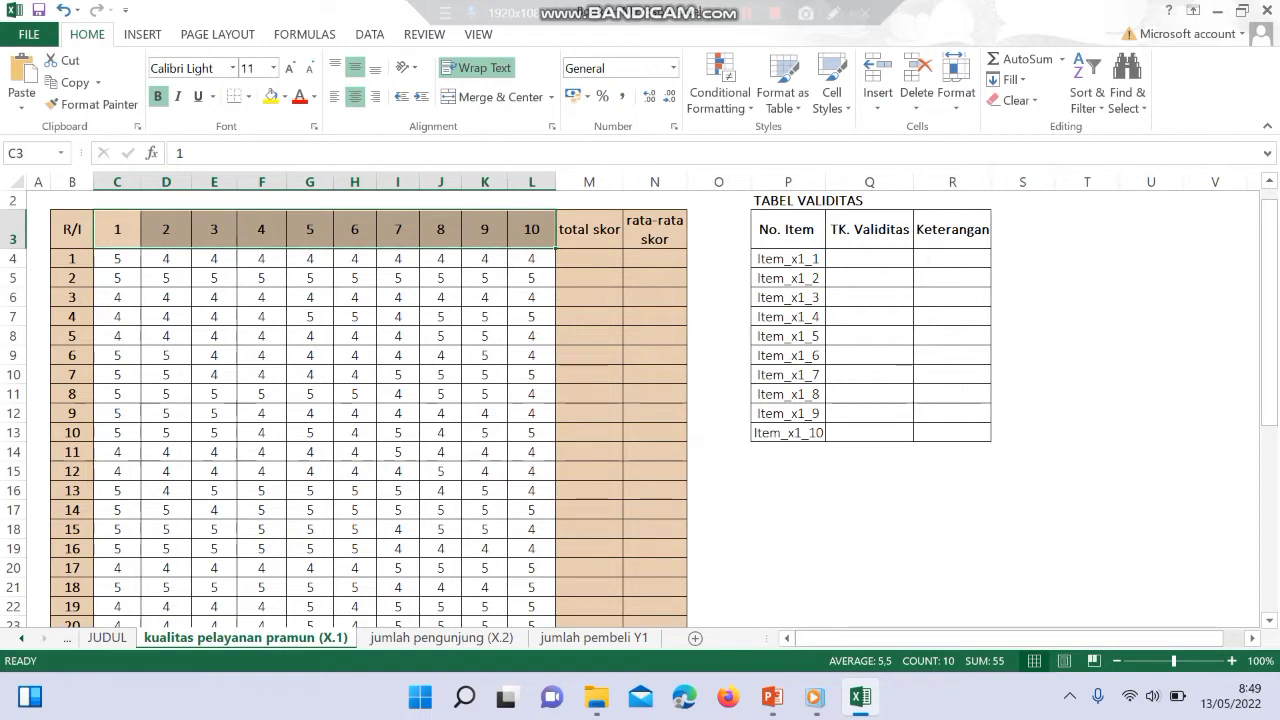
pyautogui.click(87, 266)
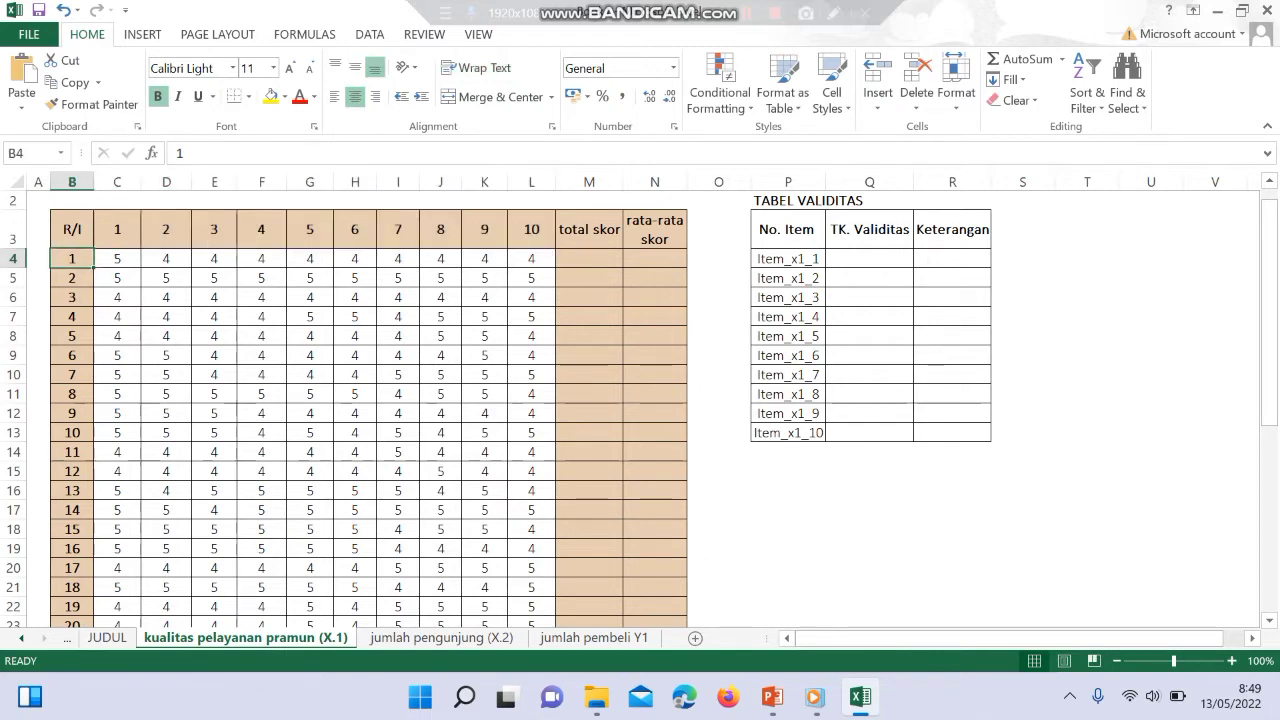
pyautogui.moveTo(72, 262); pyautogui.dragTo(75, 495)
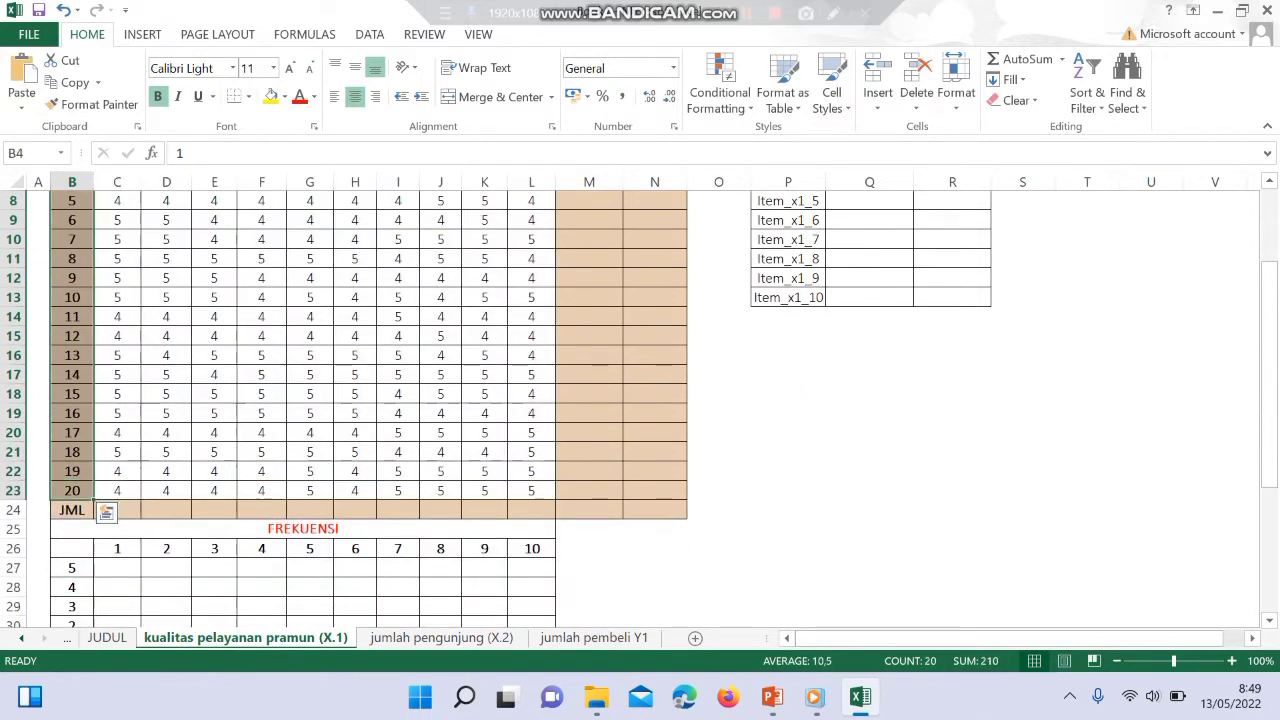
pyautogui.click(261, 394)
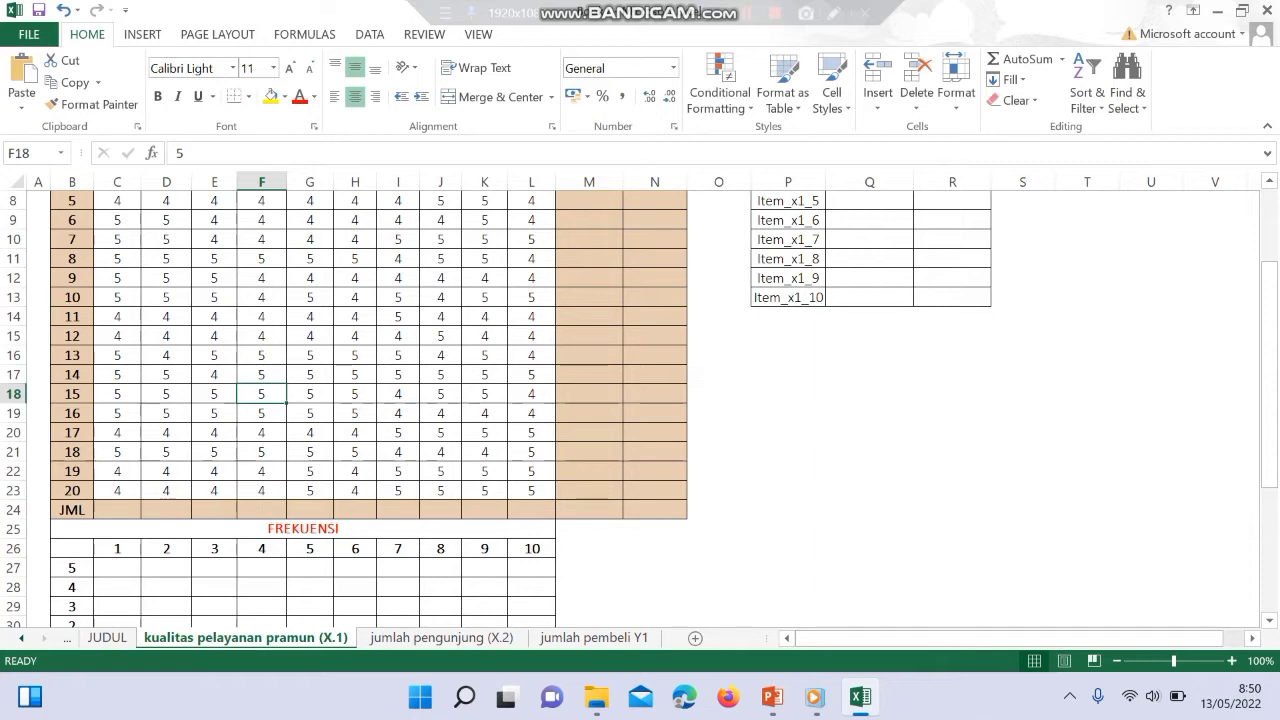
# - Sum the scores in C4:L23 with AutoSum into the total skor column and the JML row
pyautogui.moveTo(1270, 370); pyautogui.dragTo(1270, 296)
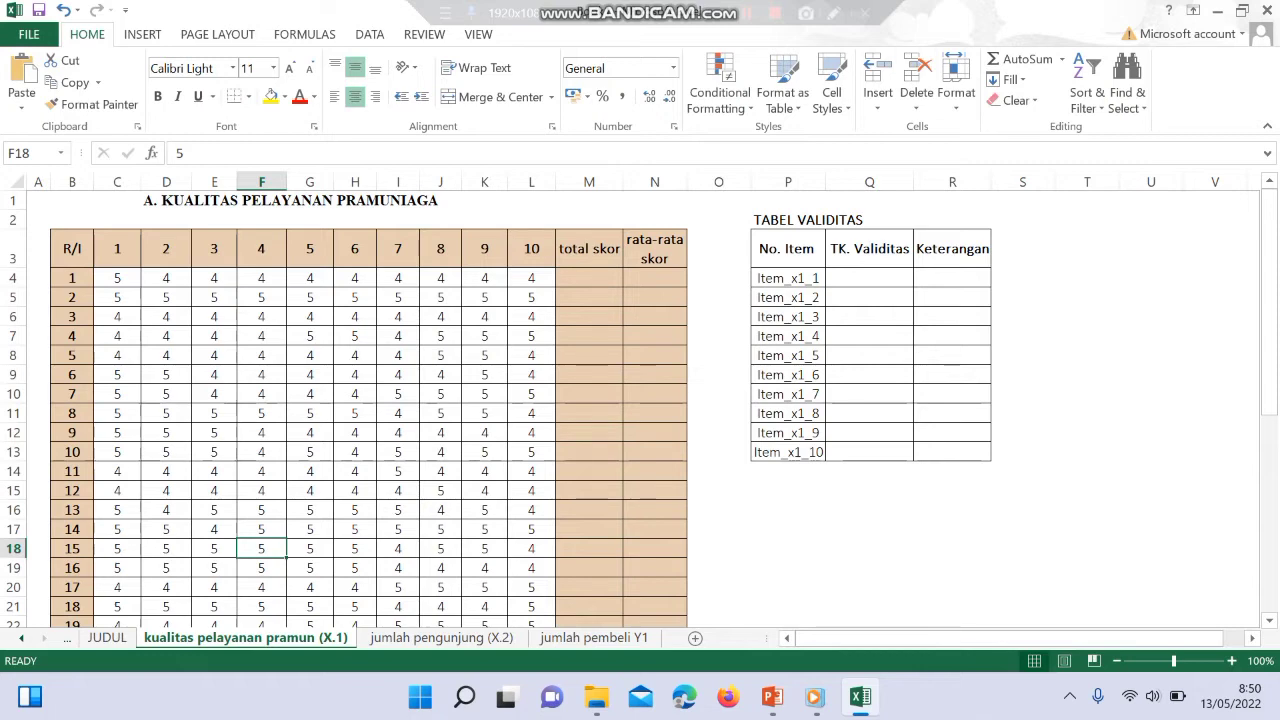
pyautogui.click(589, 278)
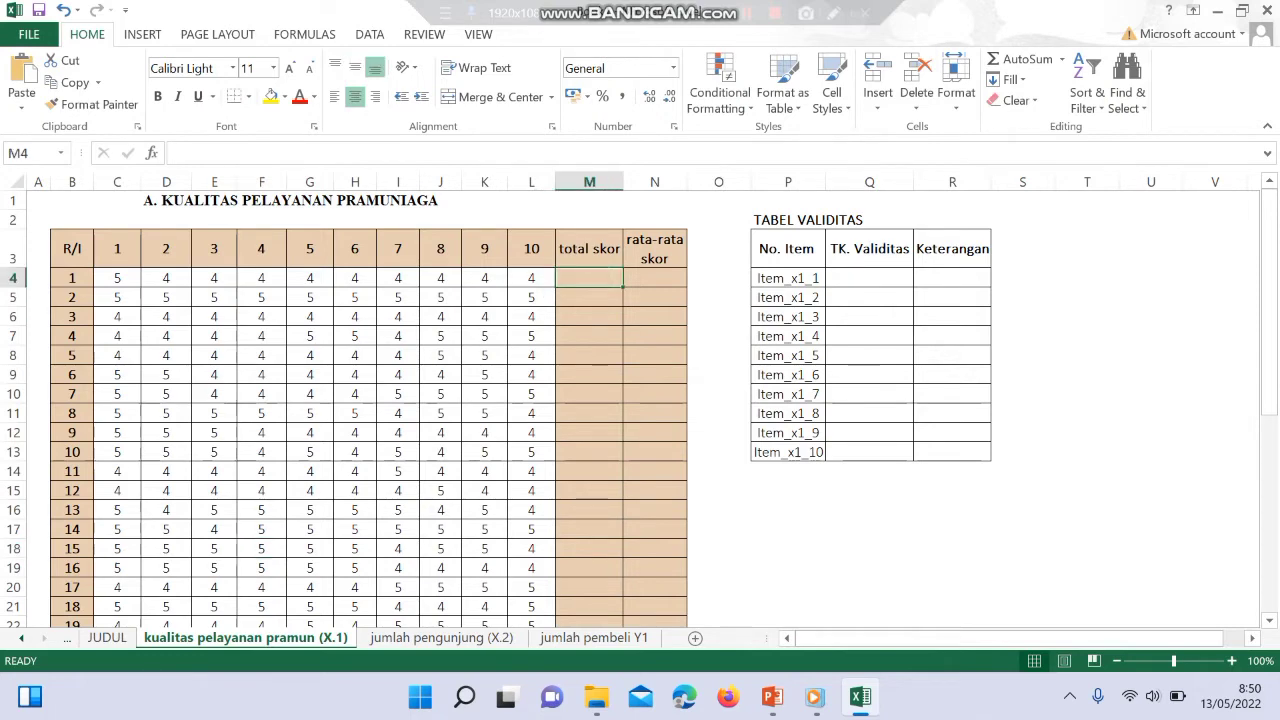
pyautogui.moveTo(117, 278); pyautogui.dragTo(622, 518)
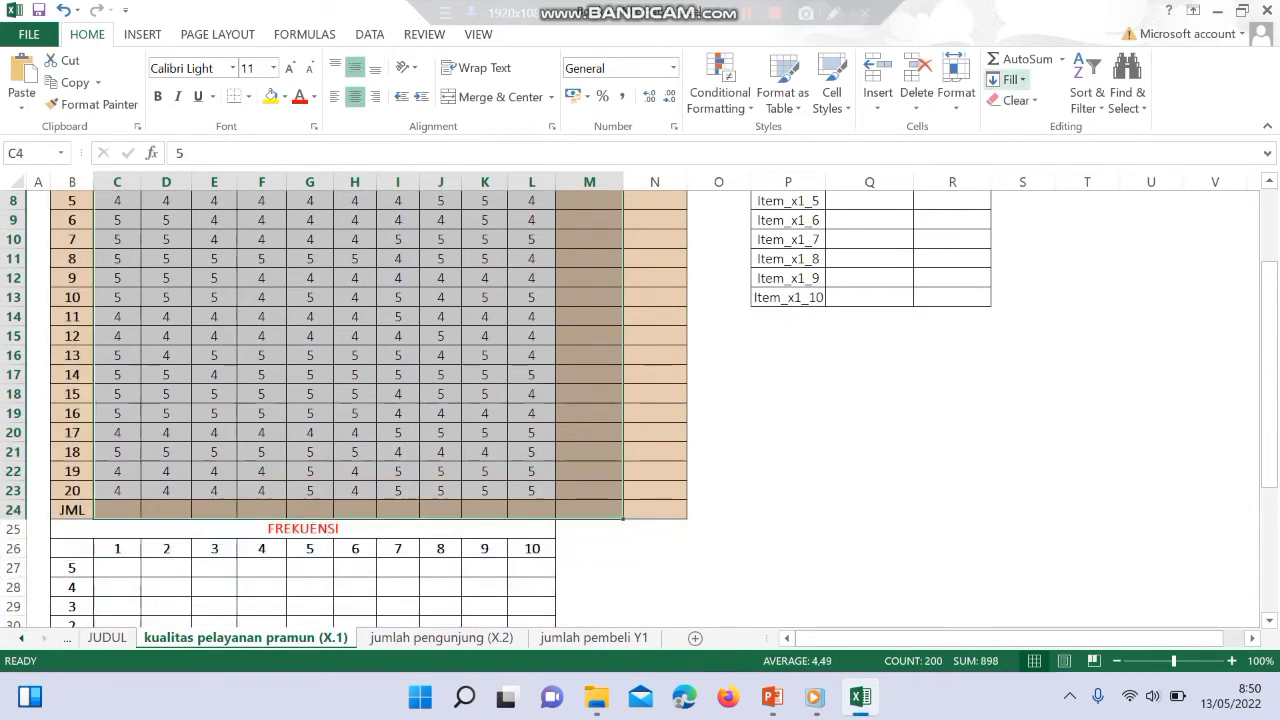
pyautogui.click(1022, 58)
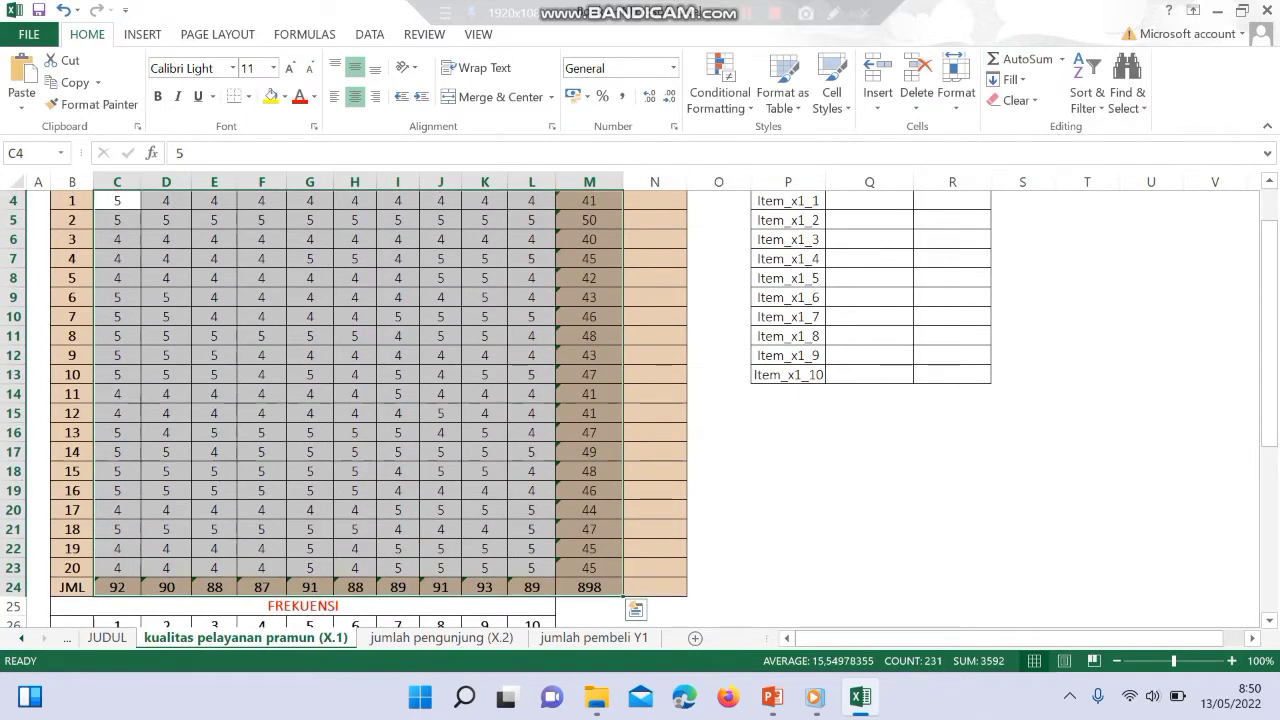
# - Calculate the rata-rata skor in N4 with =M4/10 and fill the formula down to N24
pyautogui.moveTo(1268, 368); pyautogui.dragTo(1268, 336)
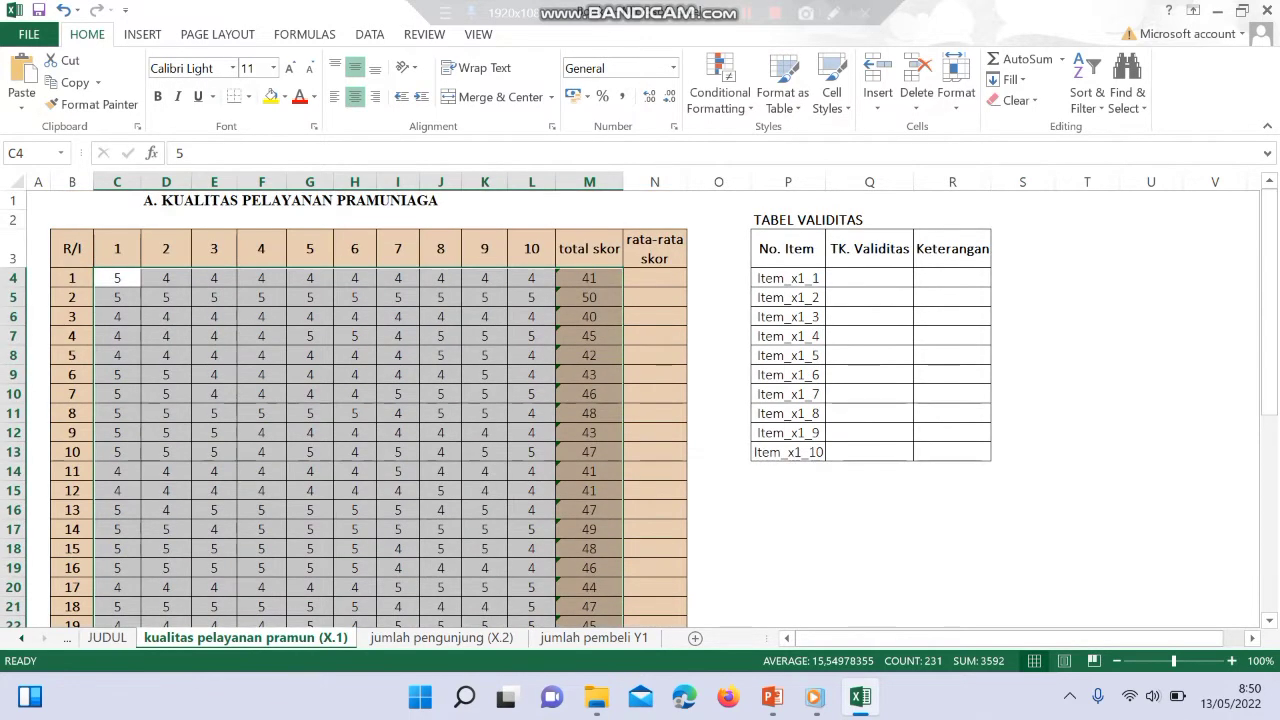
pyautogui.click(655, 278)
pyautogui.write('=')
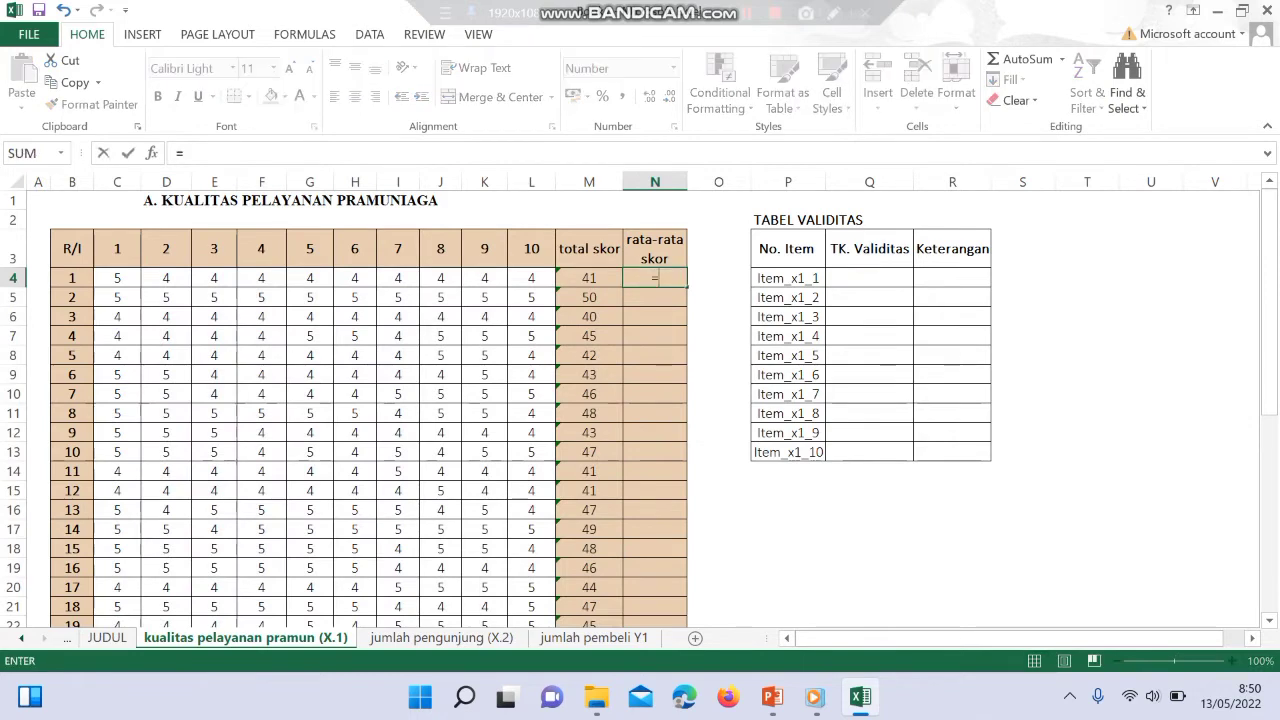
pyautogui.write('M4')
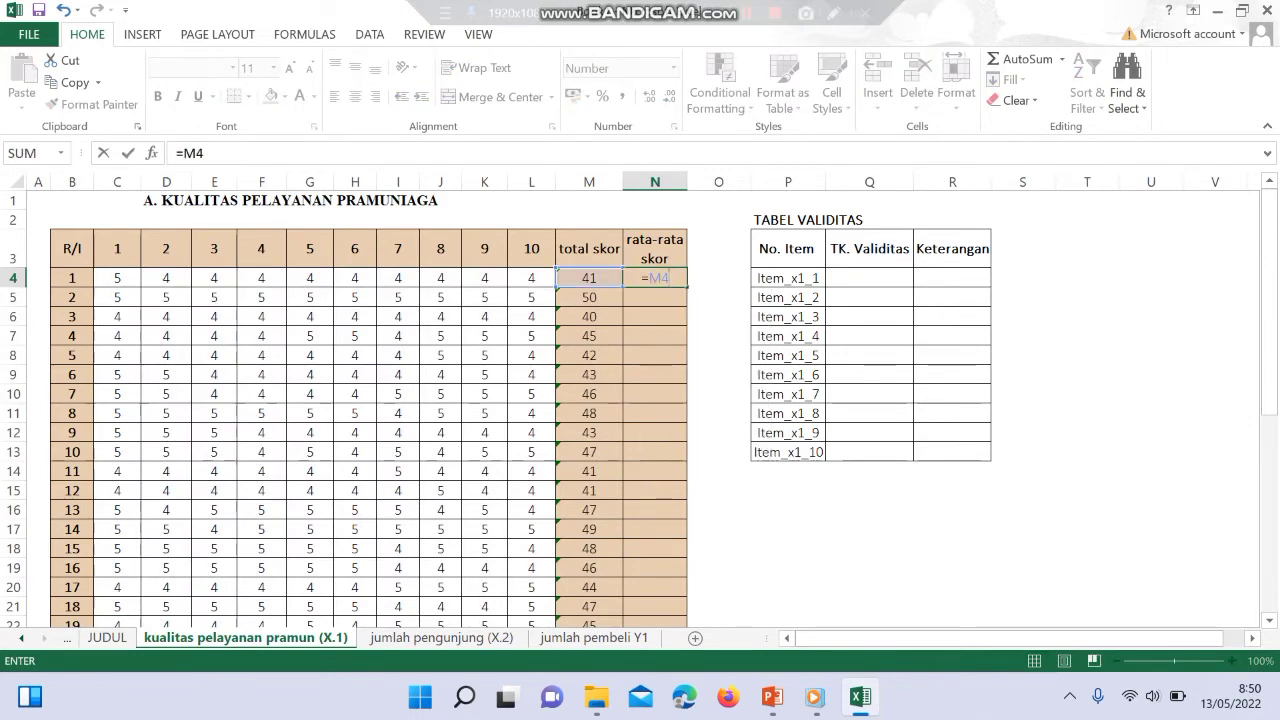
pyautogui.write('/10')
pyautogui.press('Return')
pyautogui.click(655, 278)
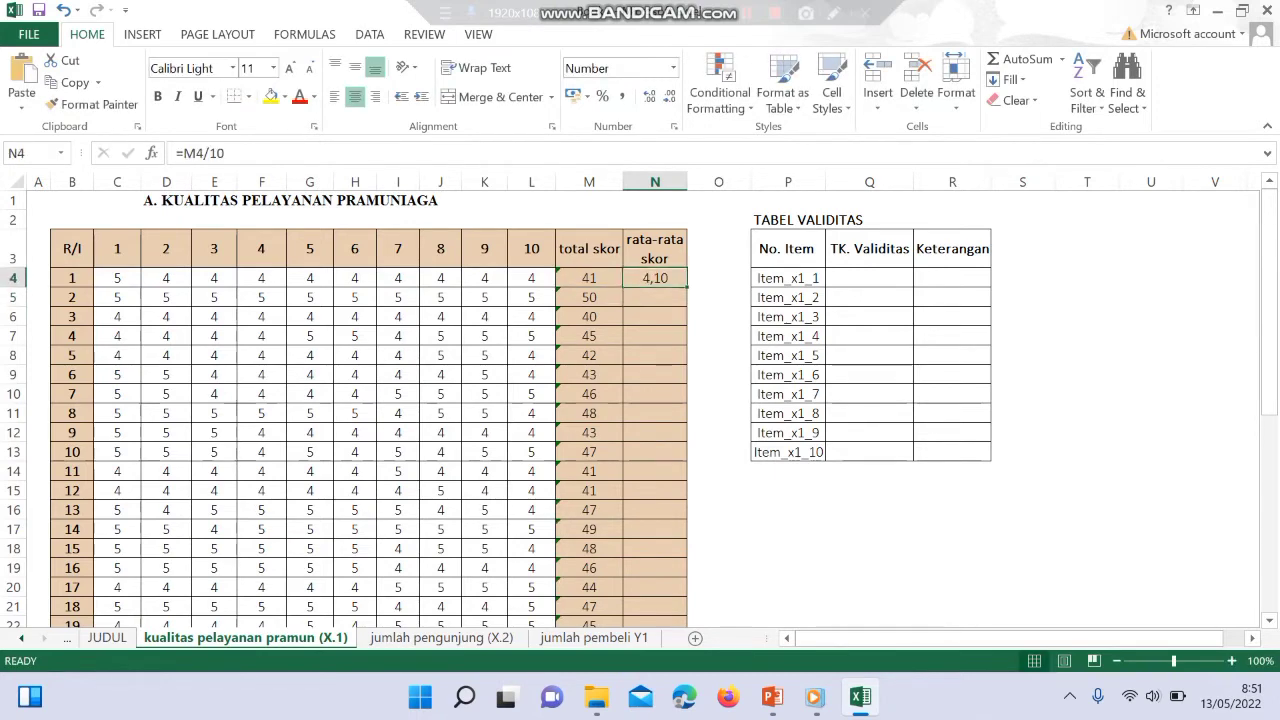
pyautogui.moveTo(687, 287); pyautogui.dragTo(683, 553)
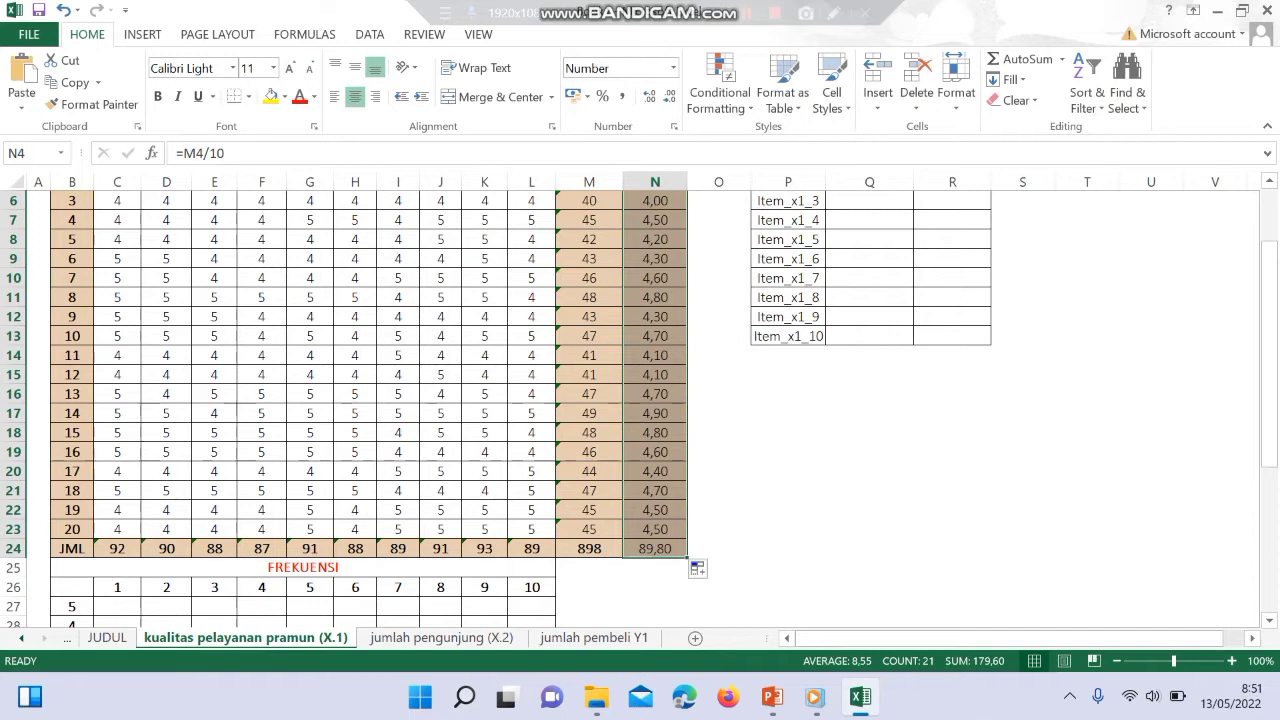
# - Enter =COUNTIF(C$4:C$23;$B27) in C27 to count the score 5 answers for item 1 in the FREKUENSI table
pyautogui.moveTo(1270, 320); pyautogui.dragTo(1270, 380)
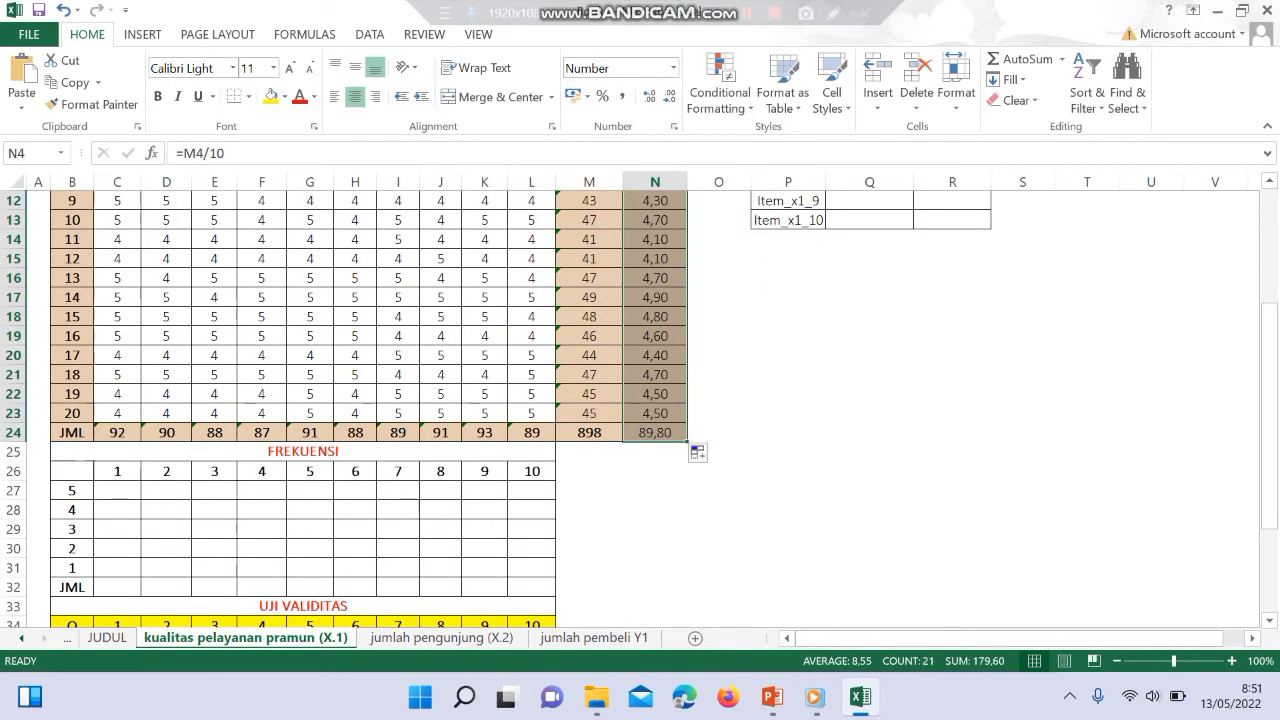
pyautogui.click(117, 490)
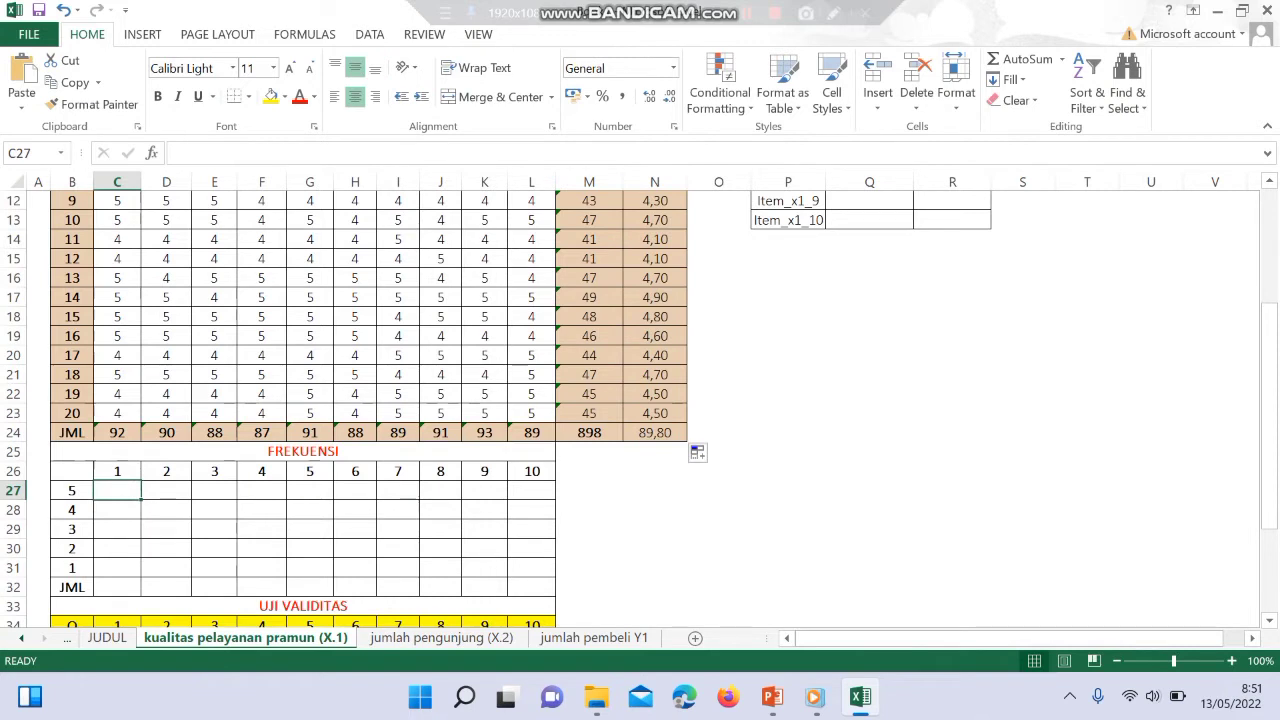
pyautogui.write('=')
pyautogui.press('capslock')
pyautogui.write('COUNTIF')
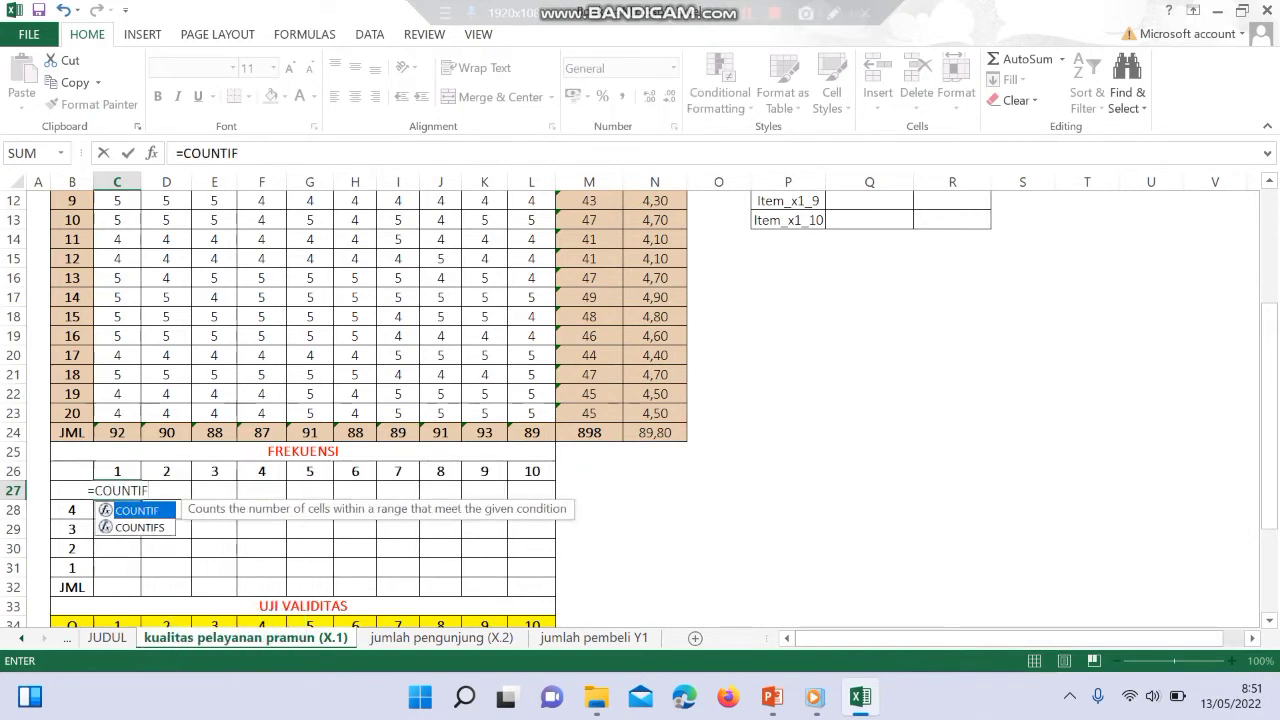
pyautogui.write('(')
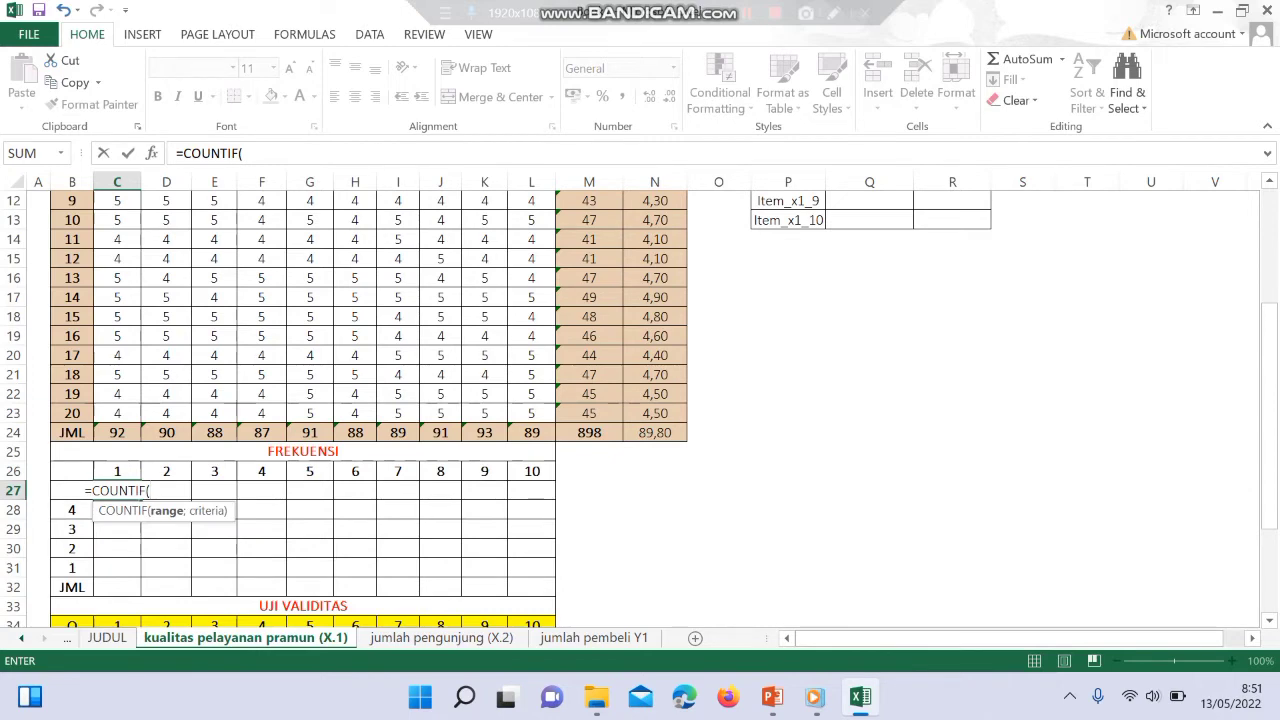
pyautogui.write('C4')
pyautogui.press('F2')
pyautogui.press('Left')
pyautogui.write('$4')
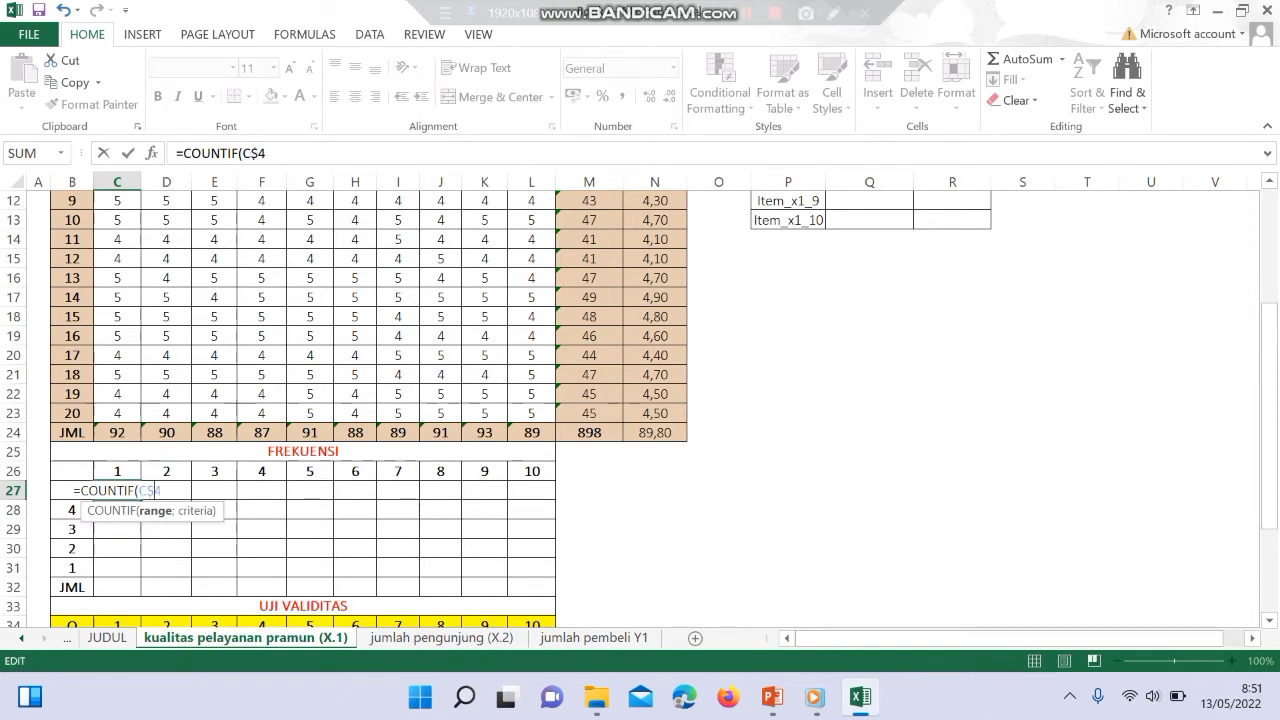
pyautogui.write(':')
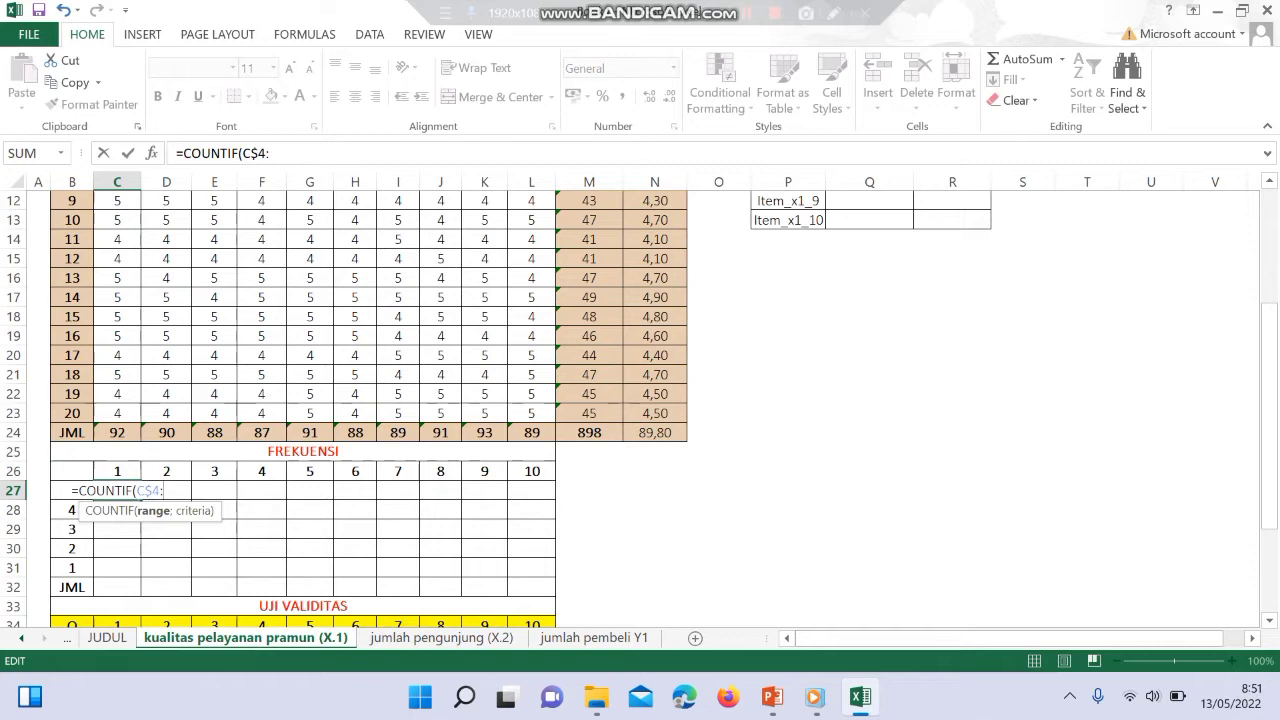
pyautogui.write('C23')
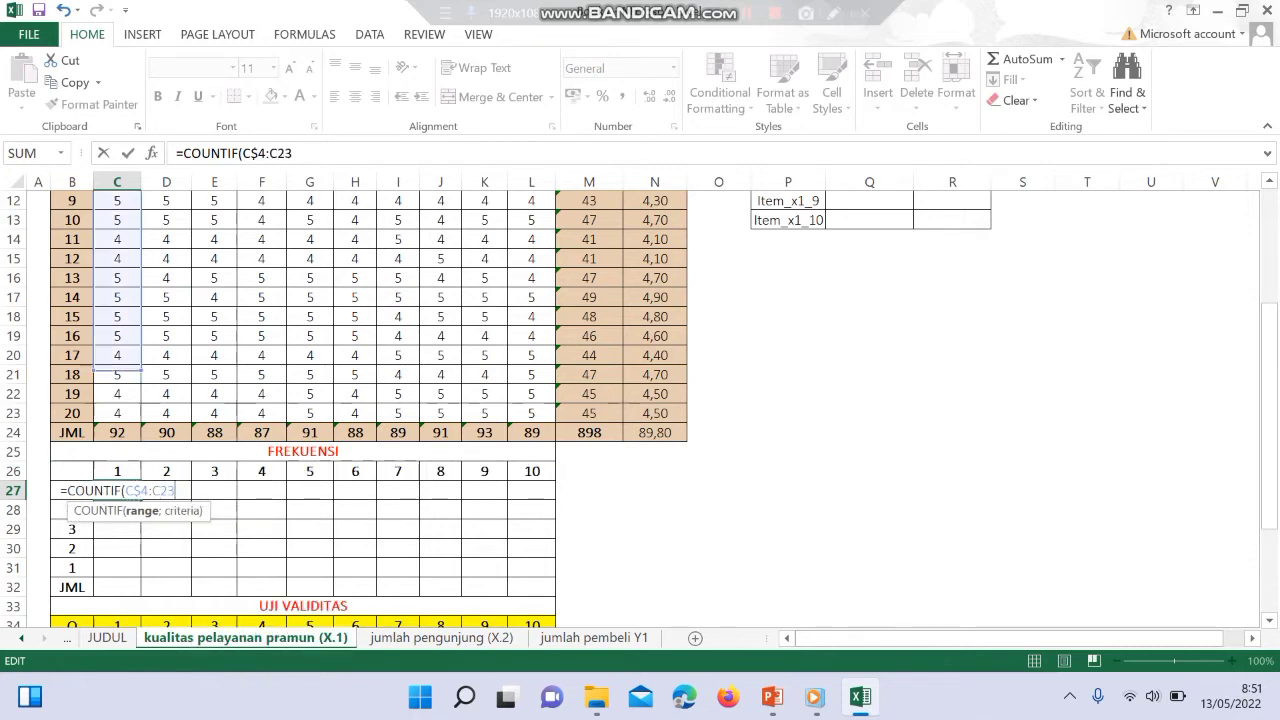
pyautogui.press('Left')
pyautogui.press('Left')
pyautogui.write('$')
pyautogui.press('Right')
pyautogui.press('Right')
pyautogui.write(';')
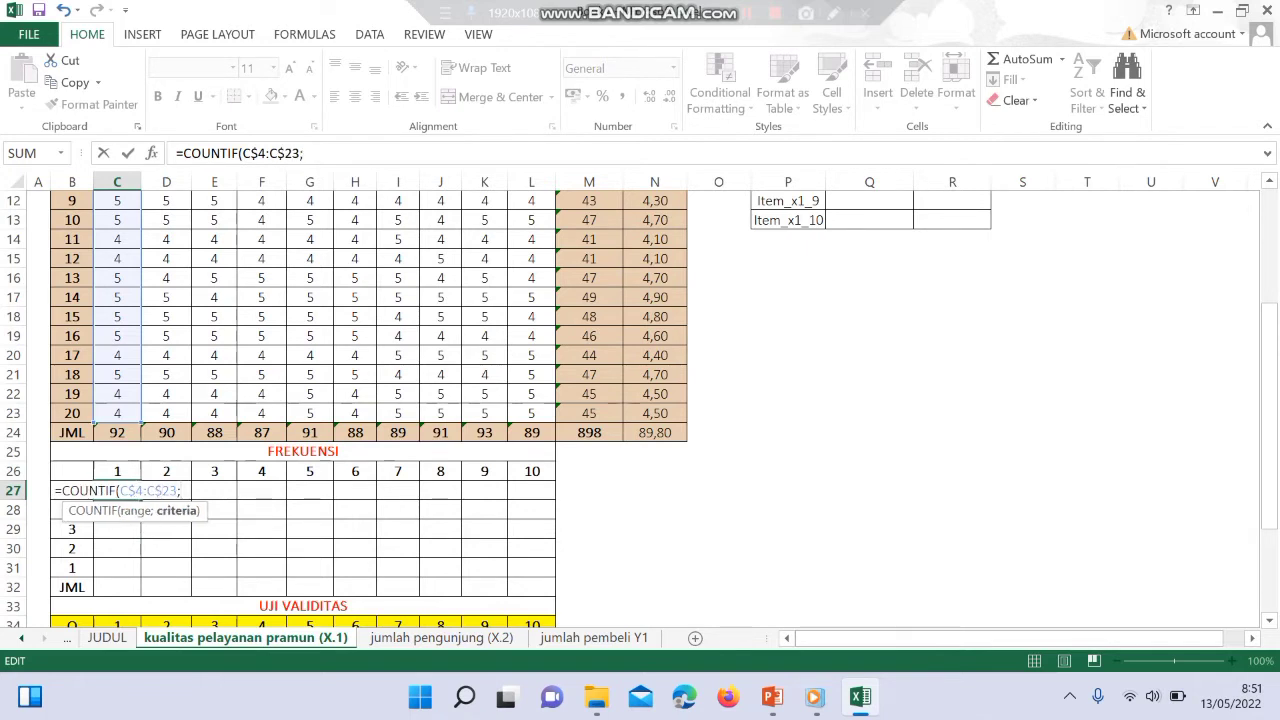
pyautogui.write('B27')
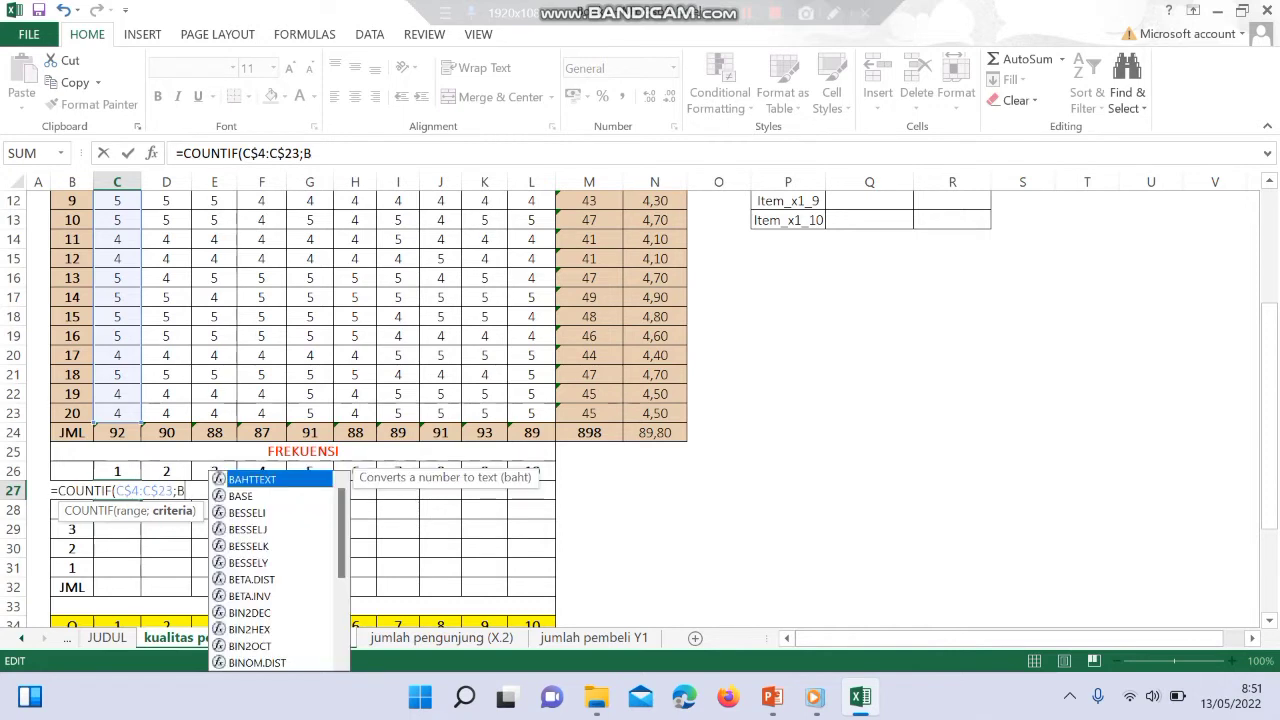
pyautogui.press('Left')
pyautogui.press('Left')
pyautogui.press('Left')
pyautogui.write('$')
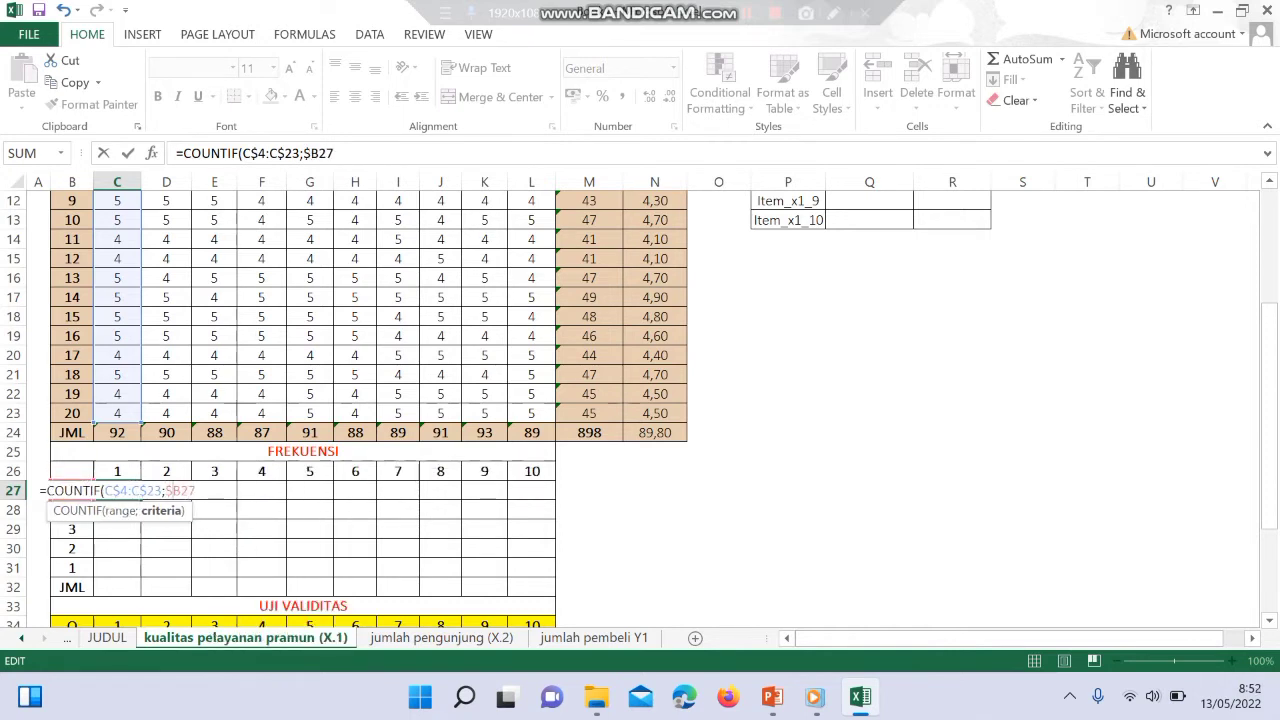
pyautogui.press('Right')
pyautogui.press('Right')
pyautogui.press('Right')
pyautogui.write(')')
pyautogui.press('Return')
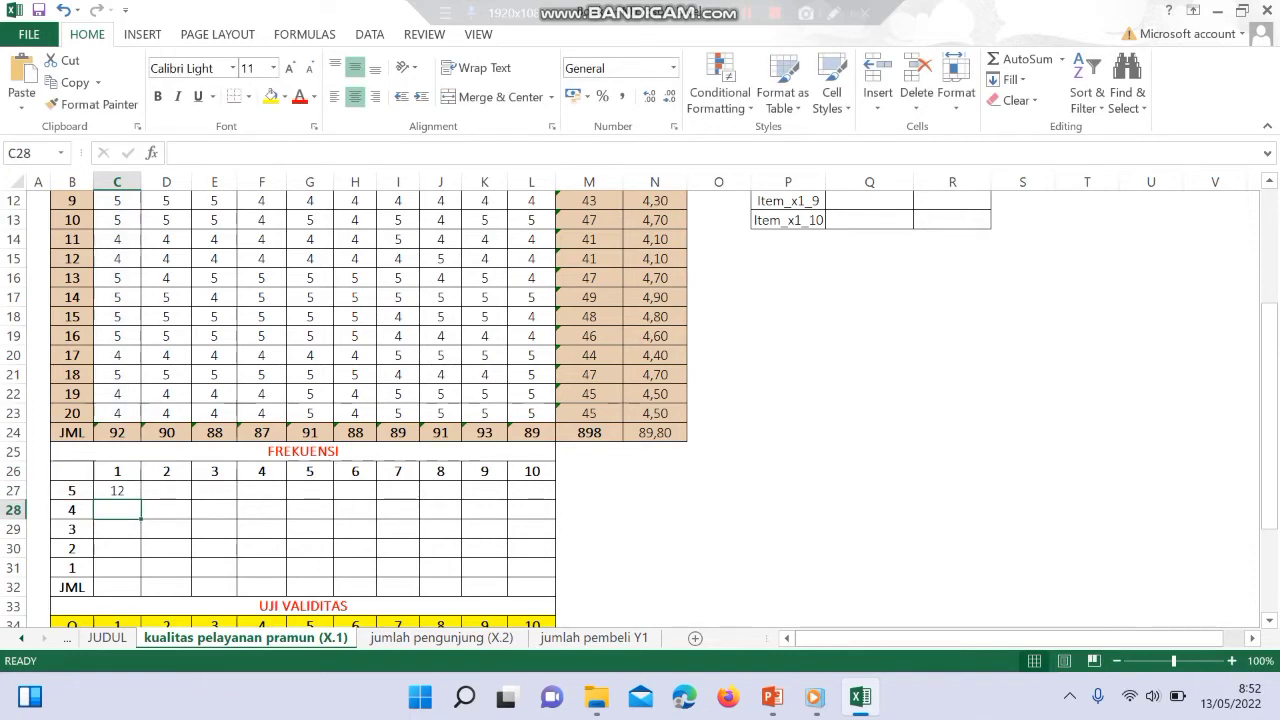
# - Fill the COUNTIF formula across C27:L31 and total each item's frequencies in the JML row with AutoSum
pyautogui.click(117, 490)
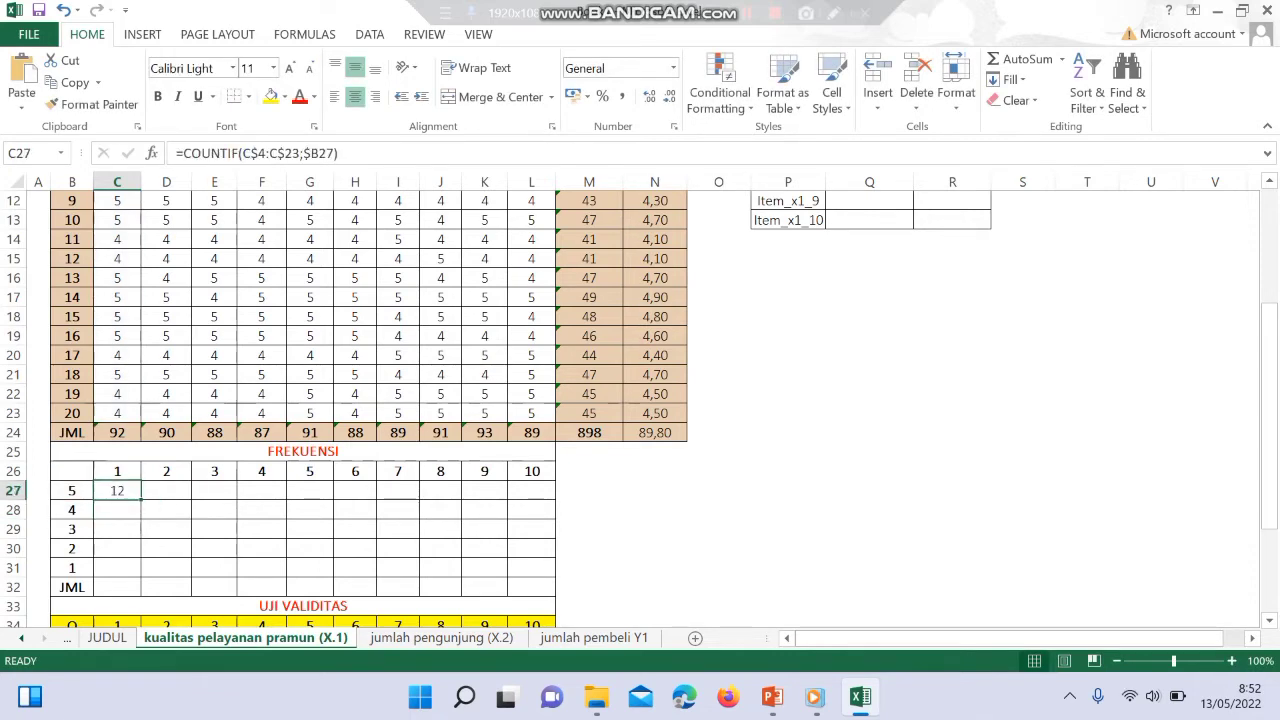
pyautogui.moveTo(141, 499); pyautogui.dragTo(556, 572)
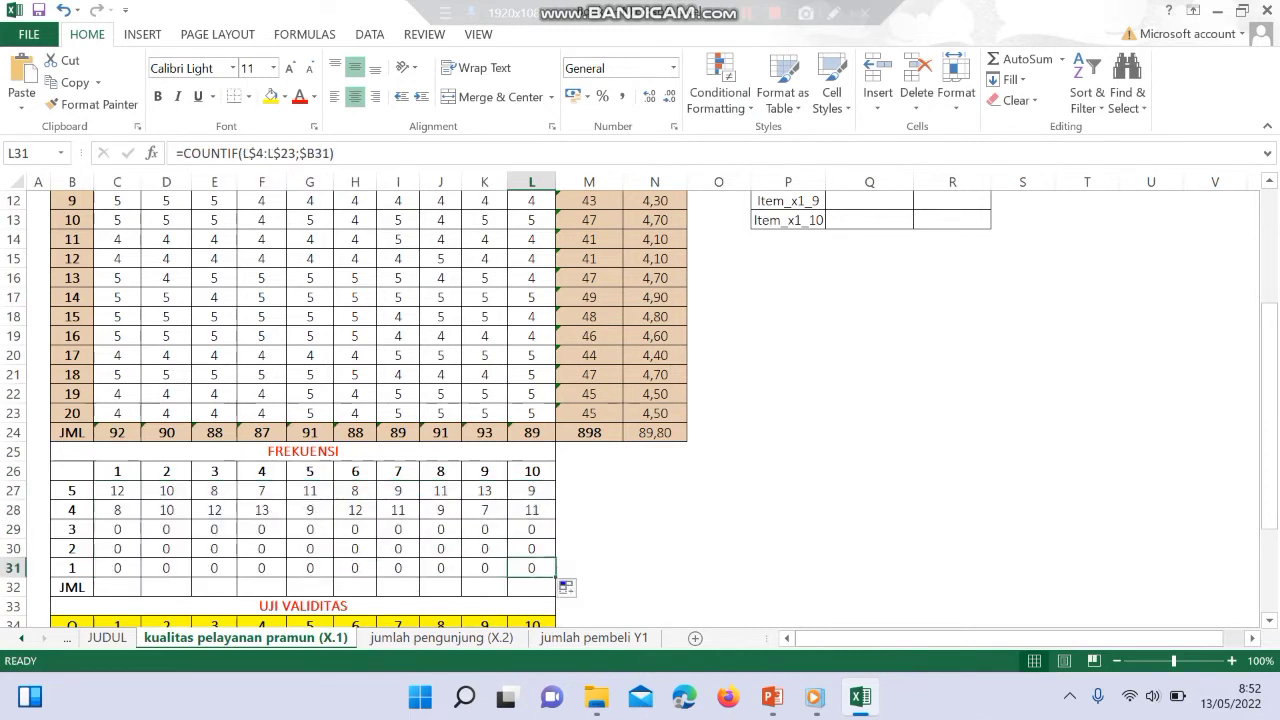
pyautogui.click(117, 490)
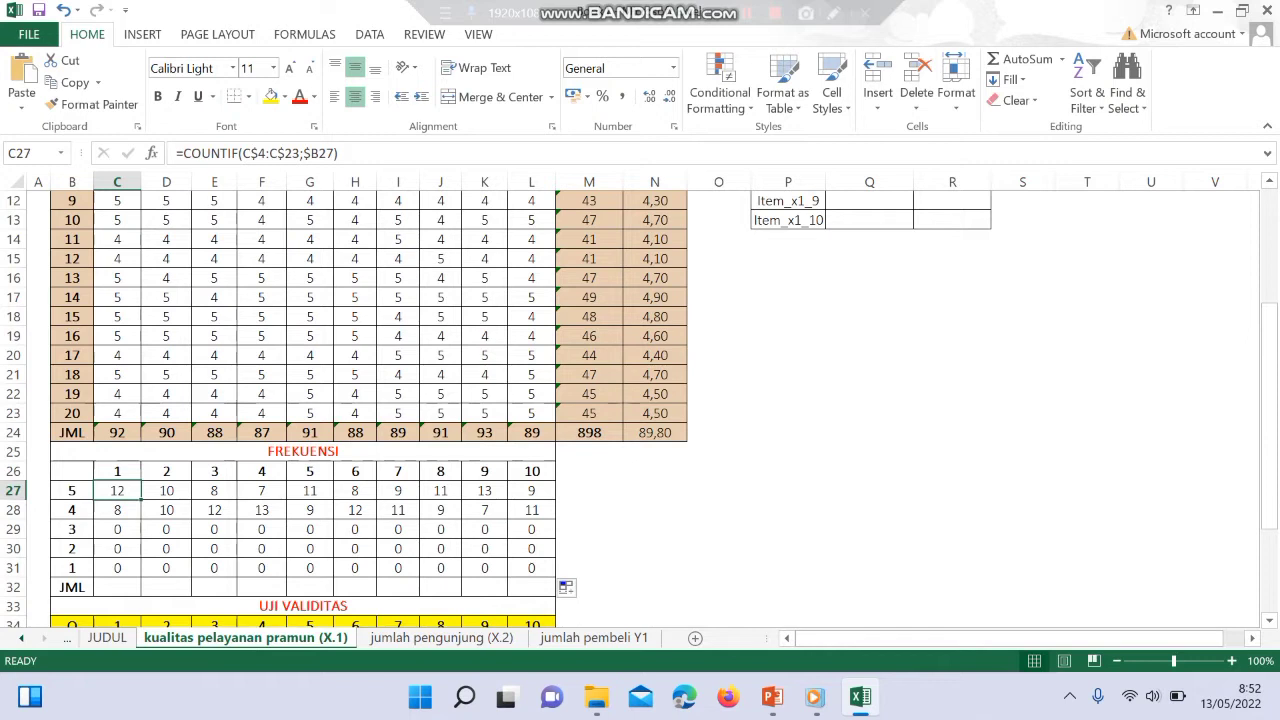
pyautogui.moveTo(117, 490); pyautogui.dragTo(531, 568)
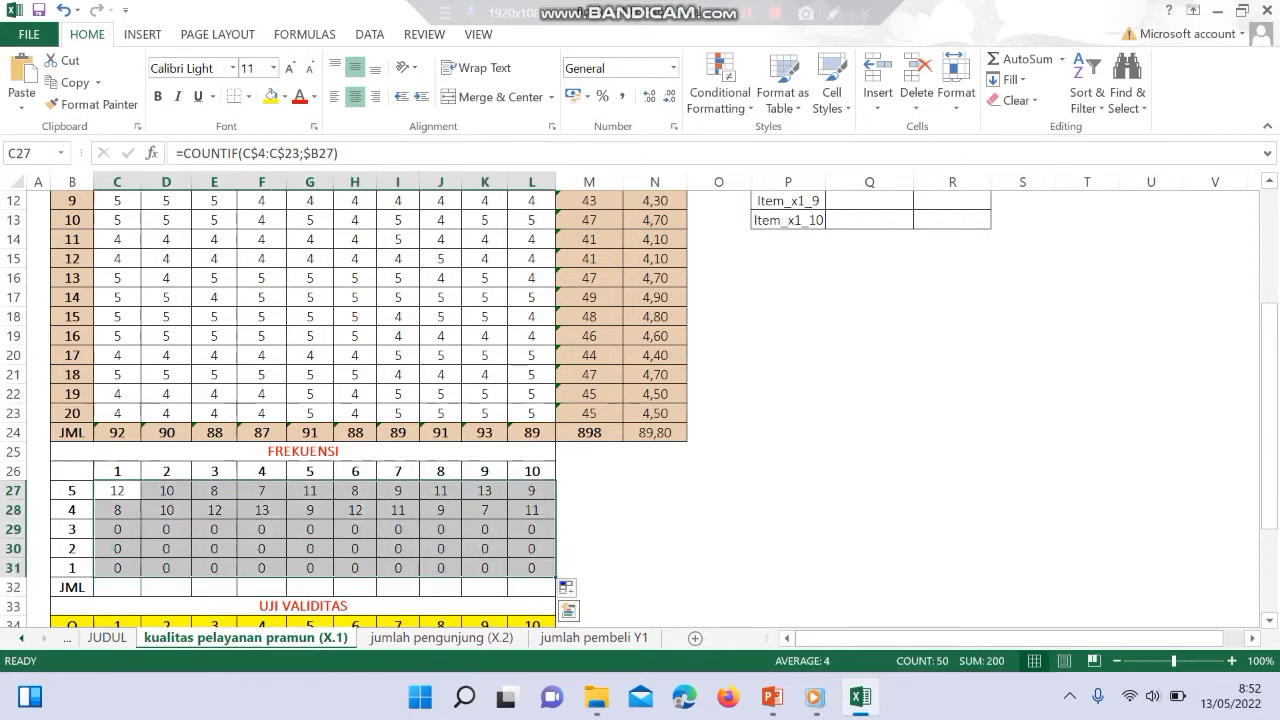
pyautogui.click(1015, 59)
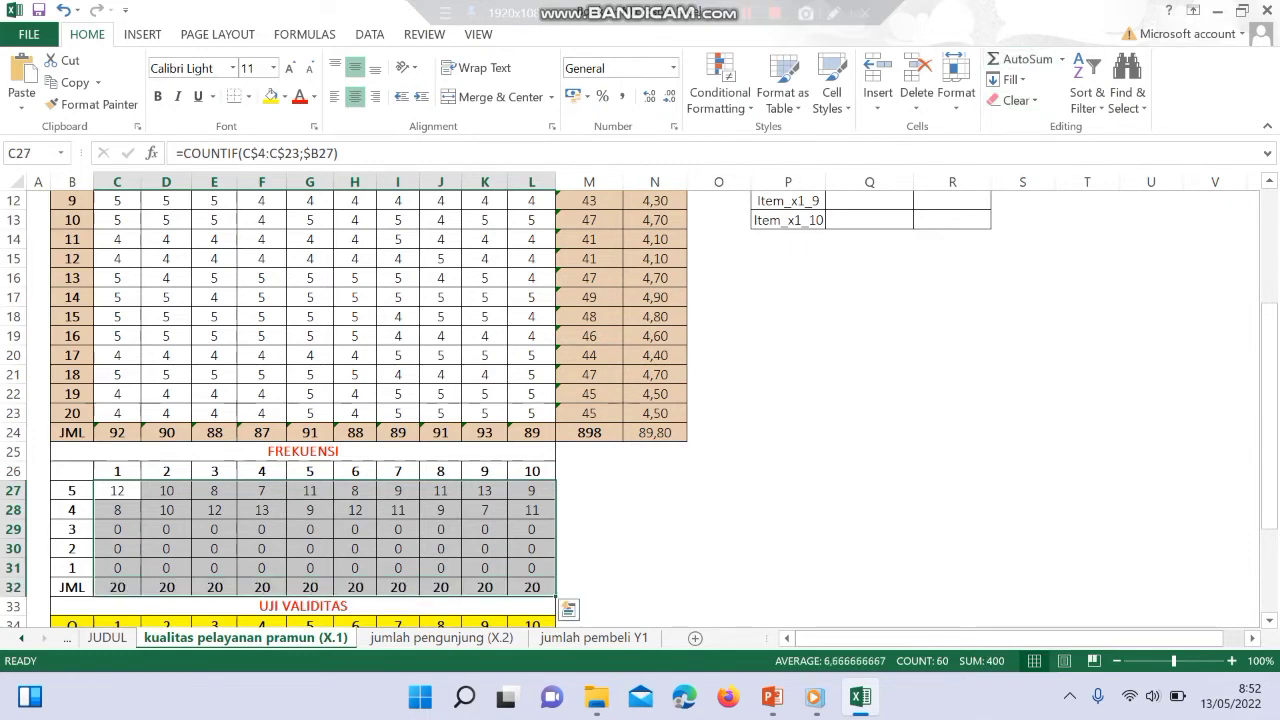
pyautogui.click(655, 528)
# - Start a PEARSON formula in C35 of the UJI VALIDITAS table with item 1's scores C4:C23 as the first array
pyautogui.moveTo(1268, 357); pyautogui.dragTo(1268, 416)
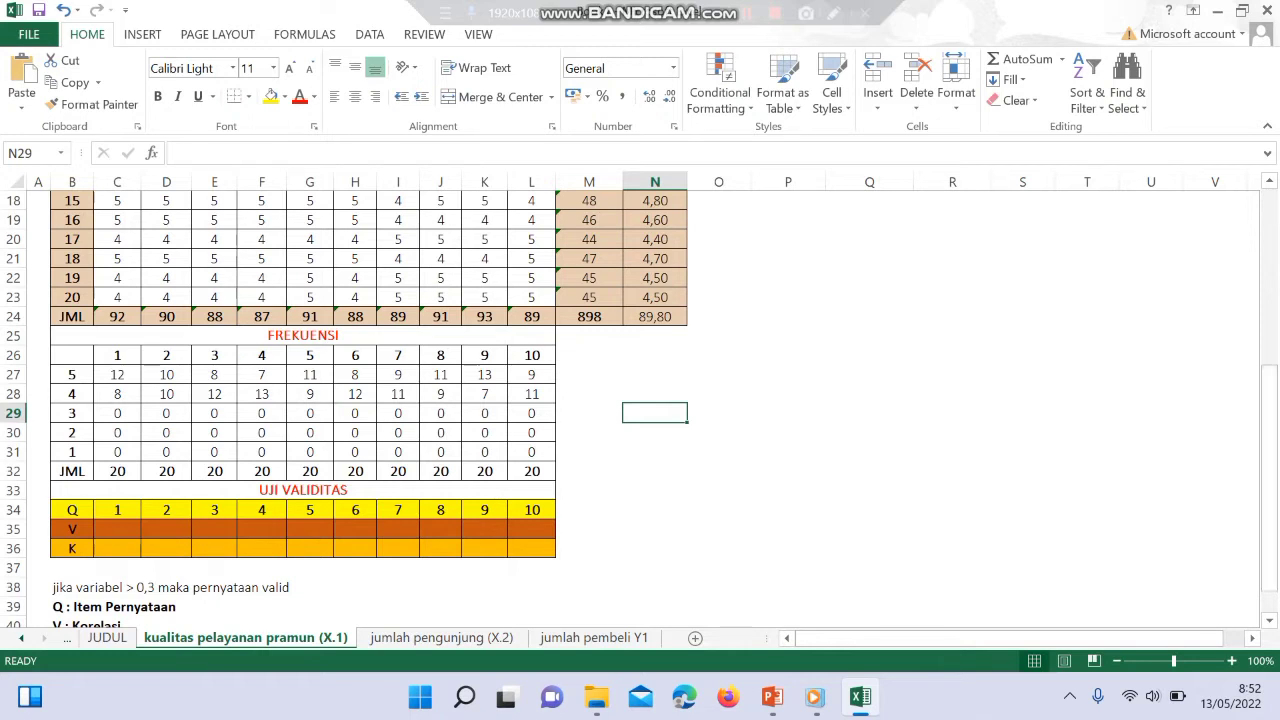
pyautogui.click(116, 528)
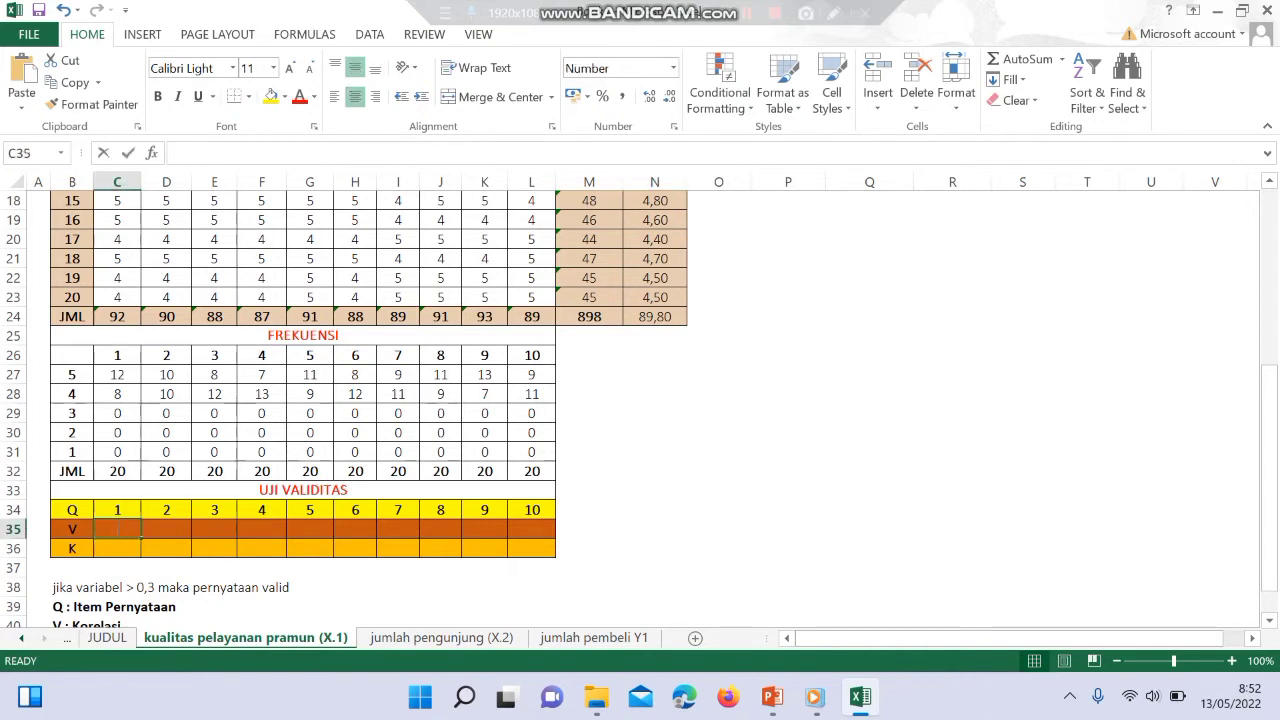
pyautogui.write('=PEARSON')
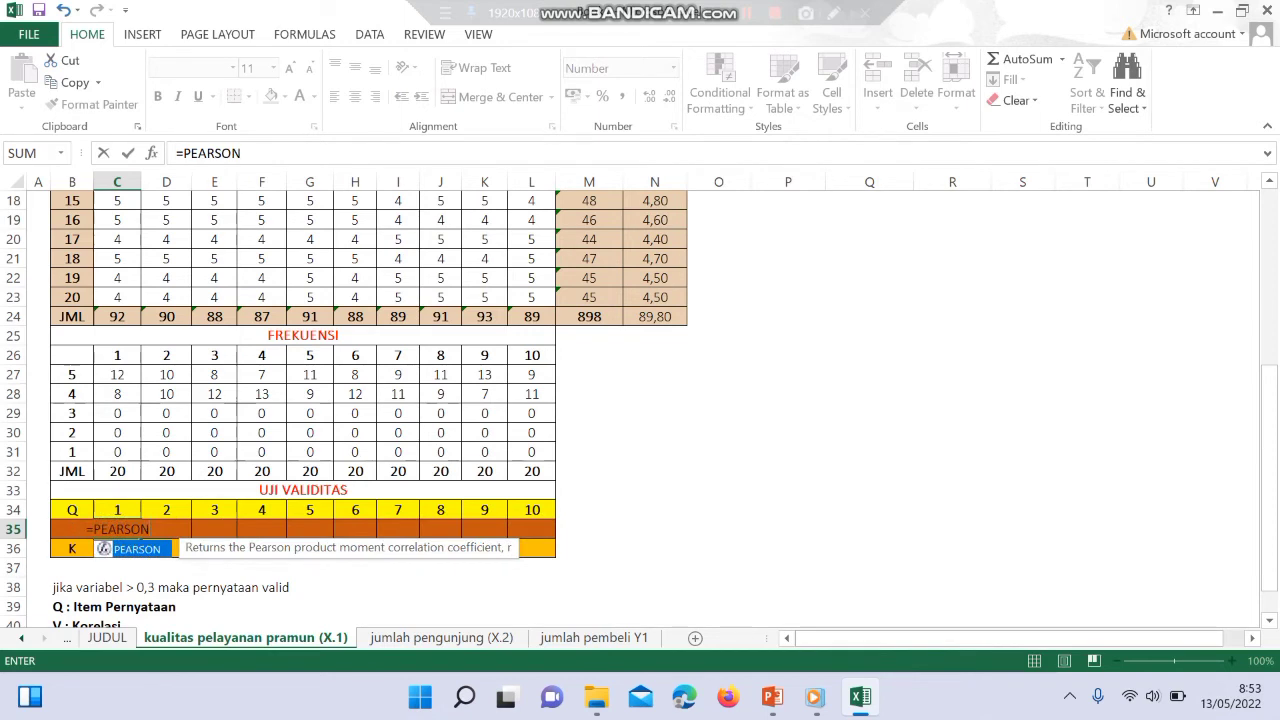
pyautogui.write('(')
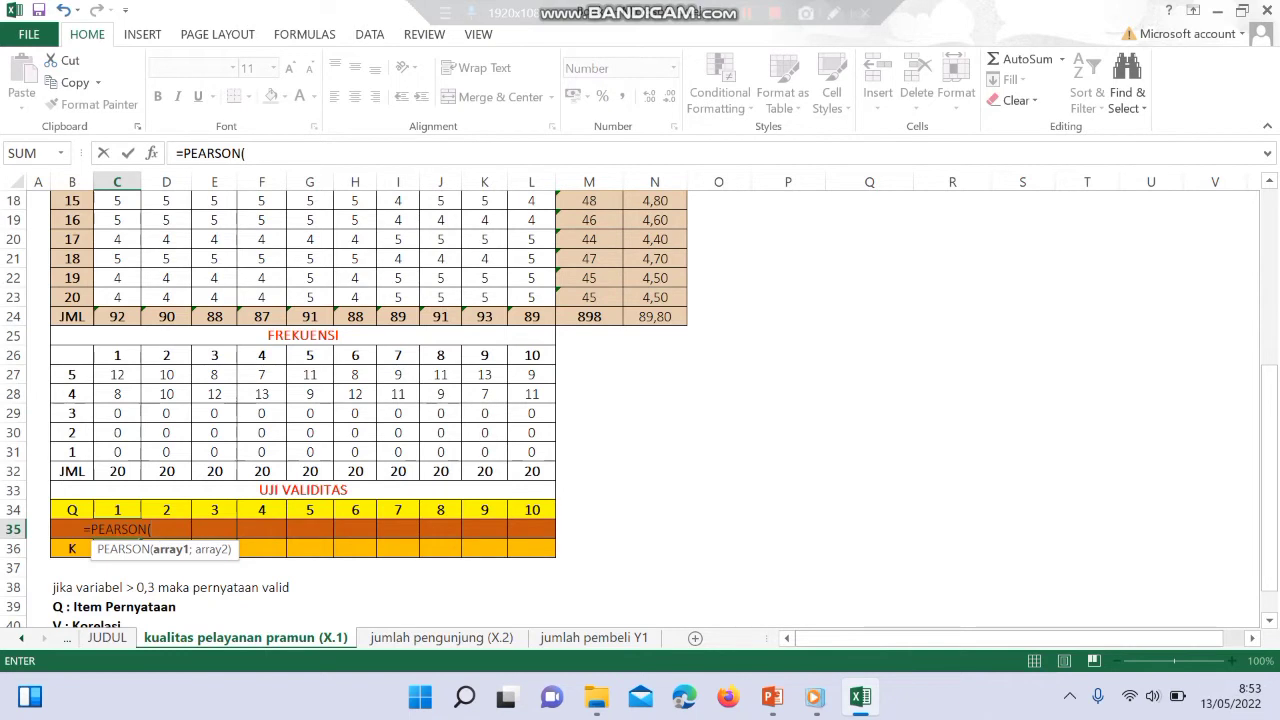
pyautogui.write('C4')
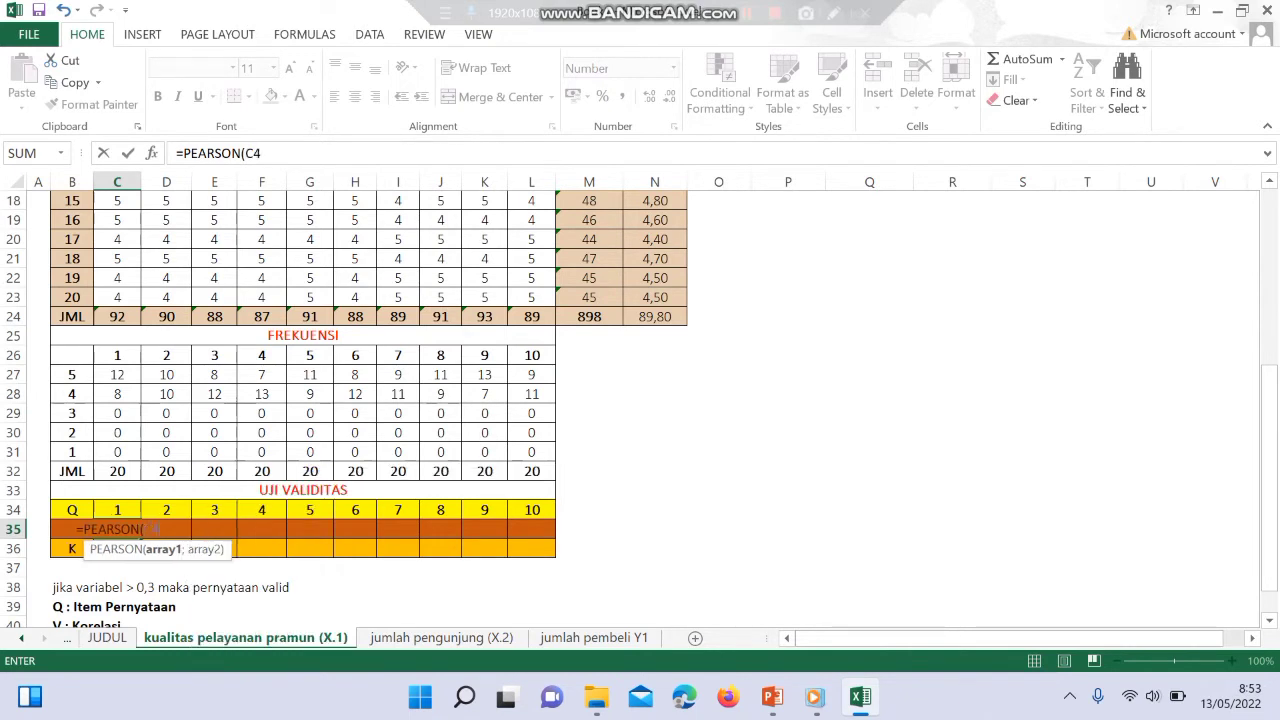
pyautogui.write(';')
pyautogui.press('BackSpace')
pyautogui.write(':')
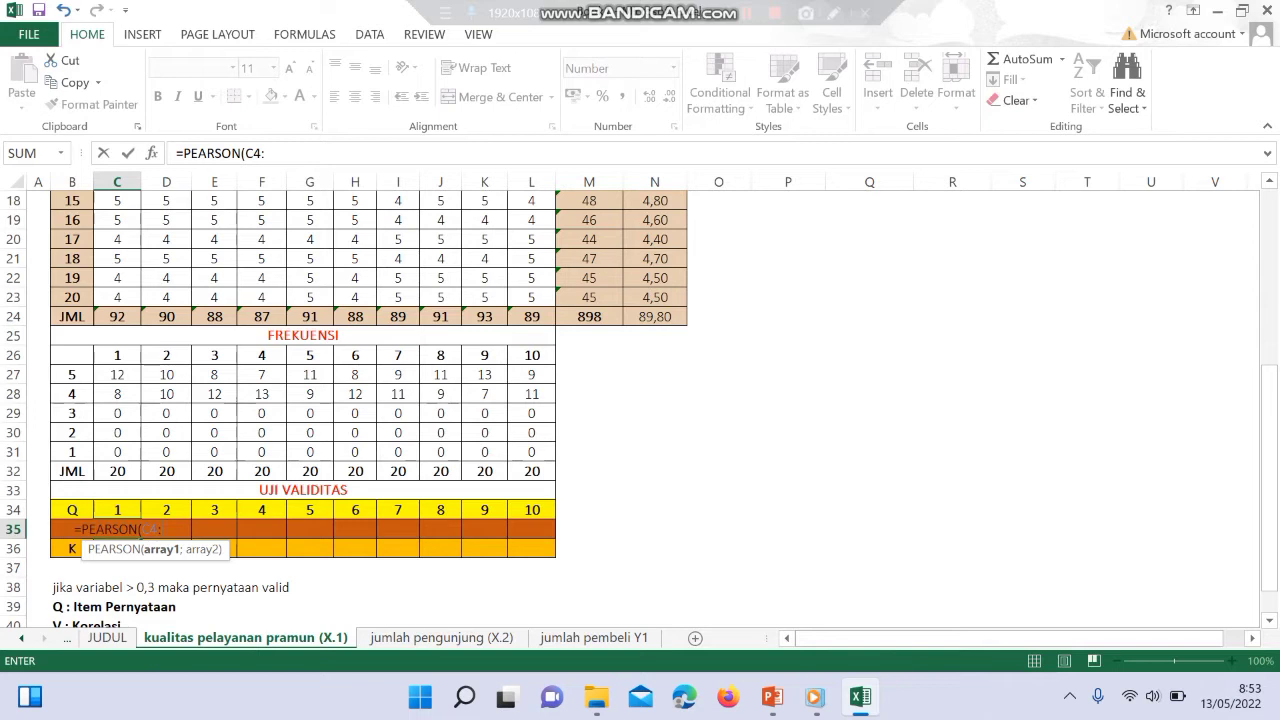
pyautogui.write('C')
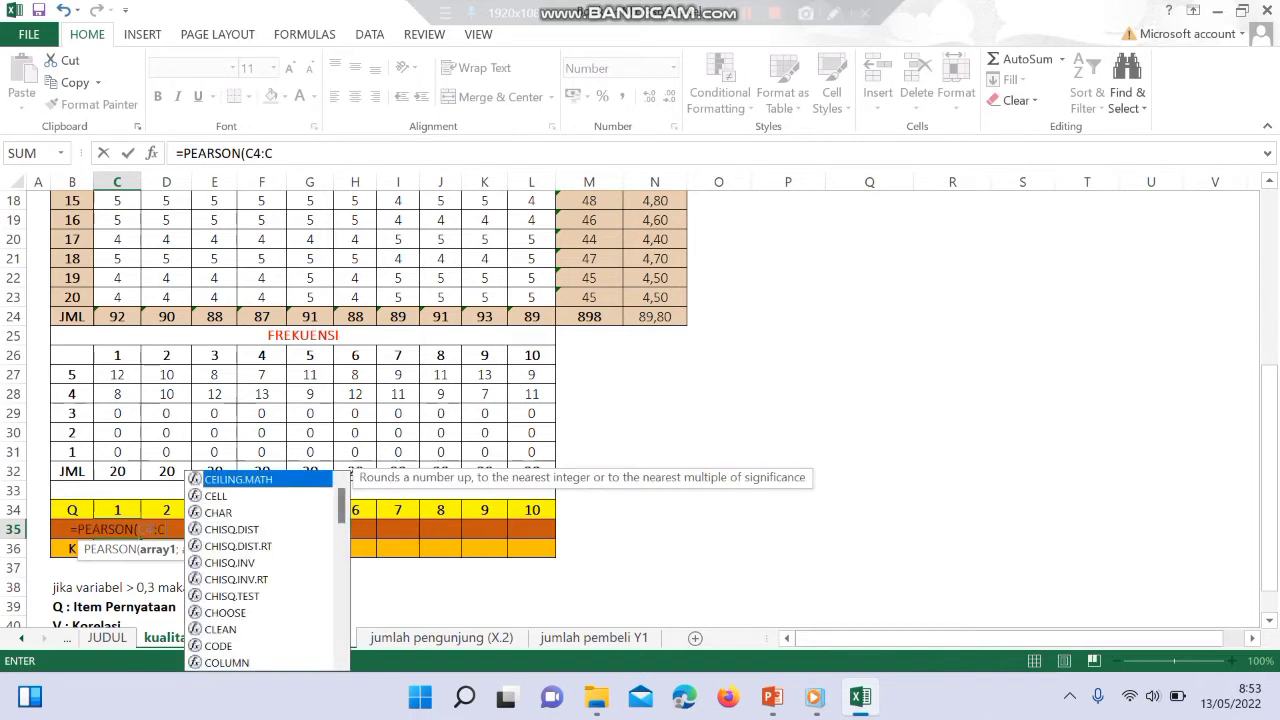
pyautogui.write('23;')
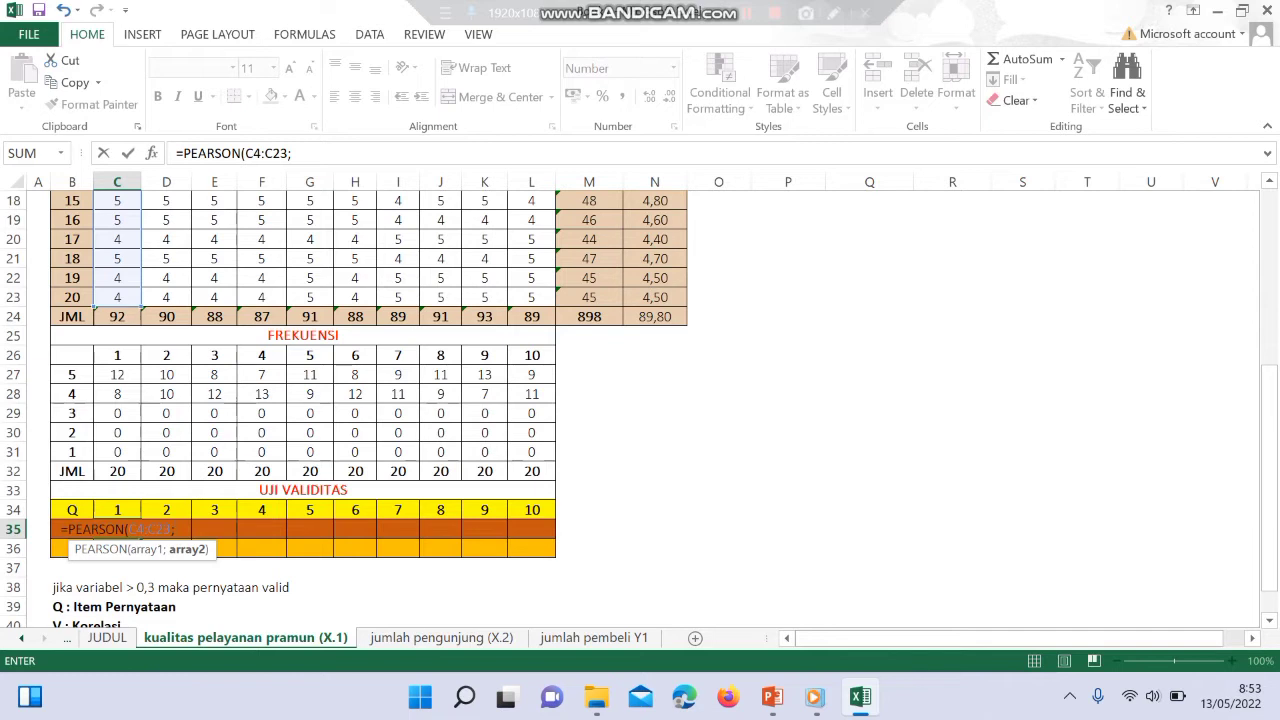
# - Complete the C35 formula as =PEARSON(C4:C23;$M$4:$M$23), using the total skor column as a fixed second array
pyautogui.write('M4')
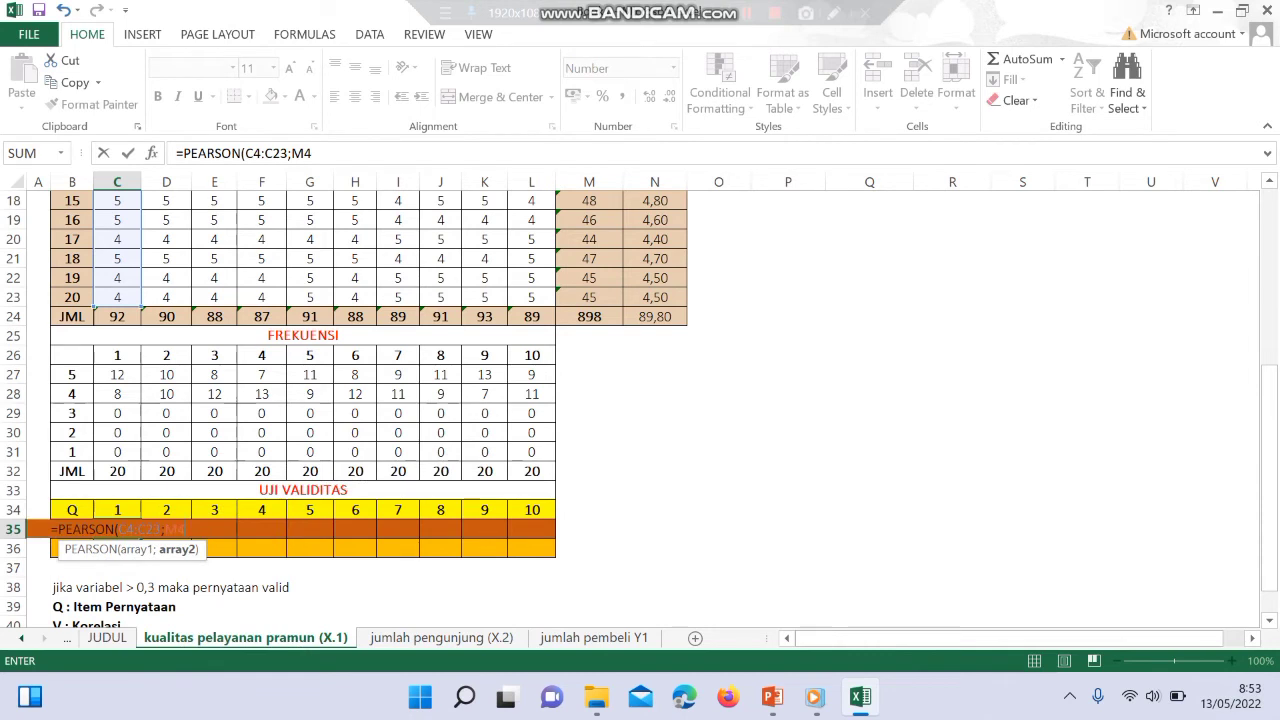
pyautogui.click(160, 529)
pyautogui.click(166, 529)
pyautogui.press('capslock')
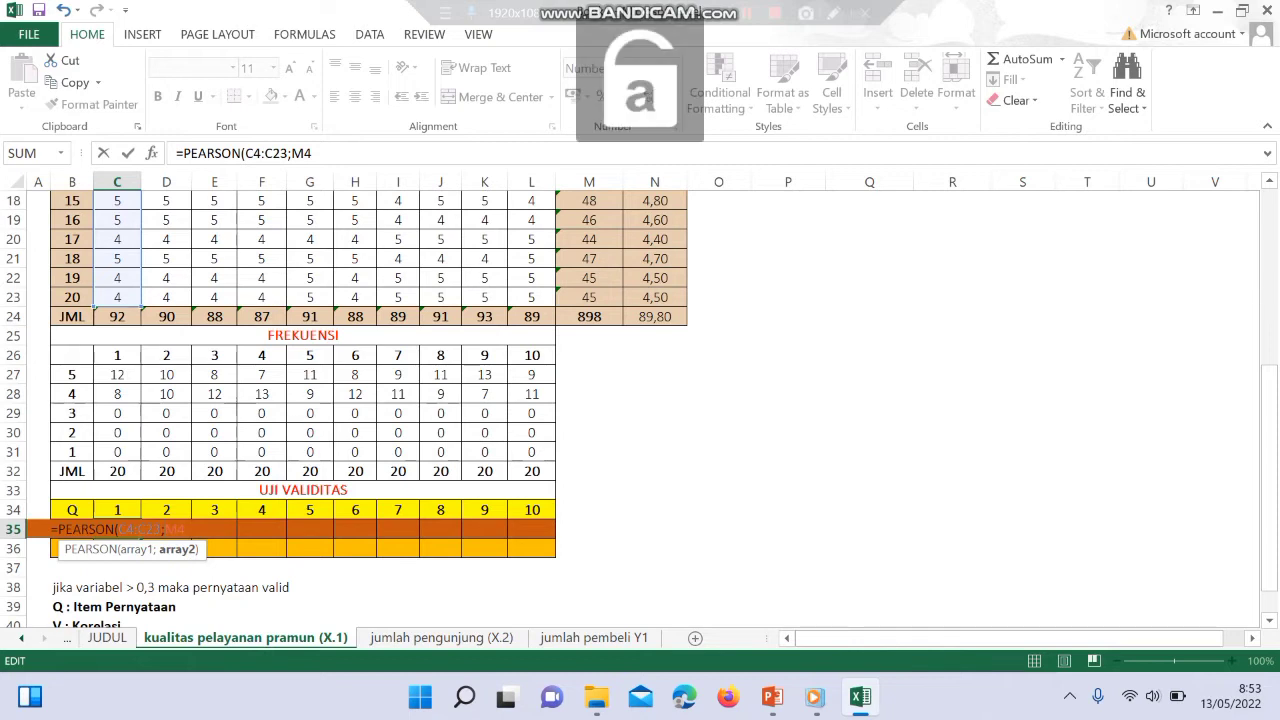
pyautogui.press('capslock')
pyautogui.write('$M')
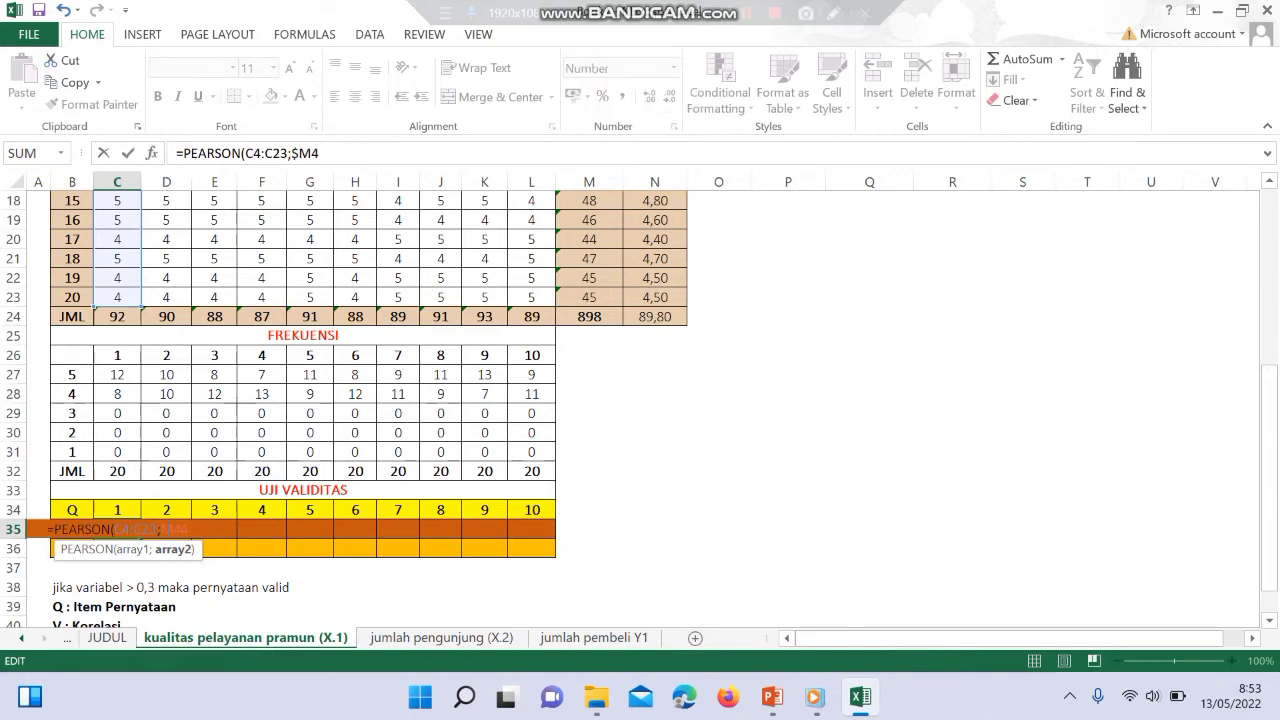
pyautogui.write('$')
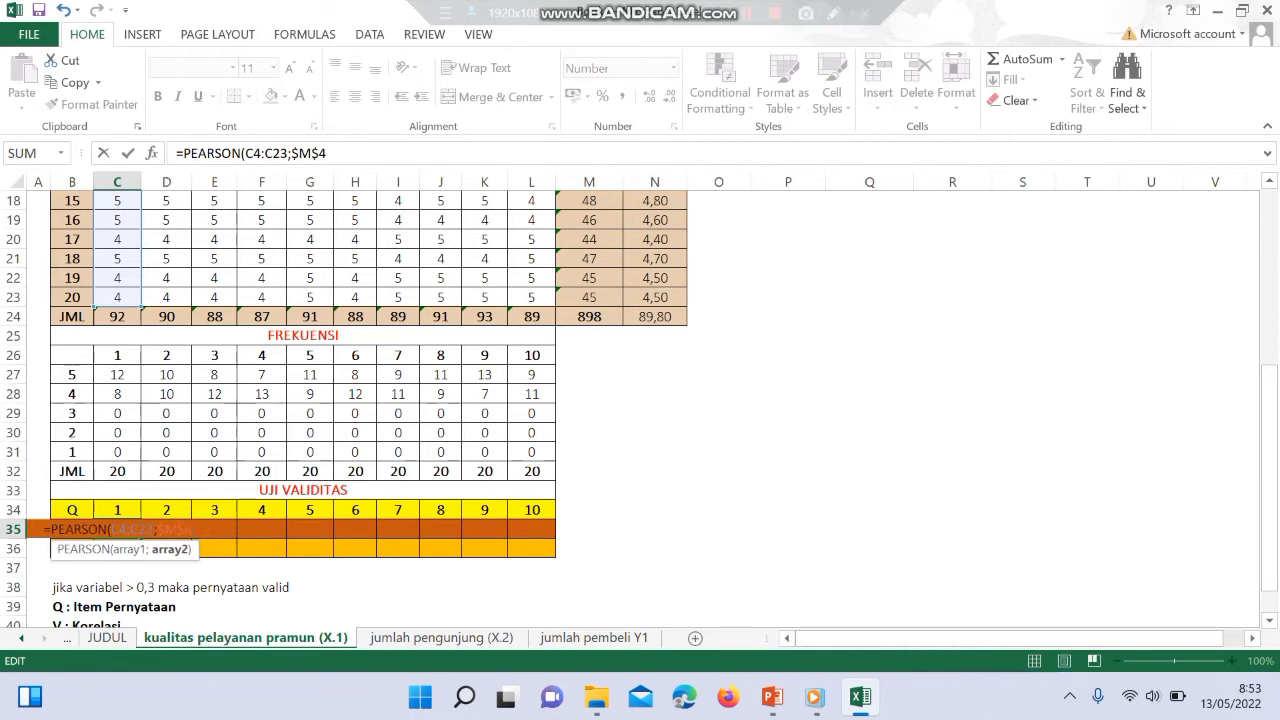
pyautogui.write(':')
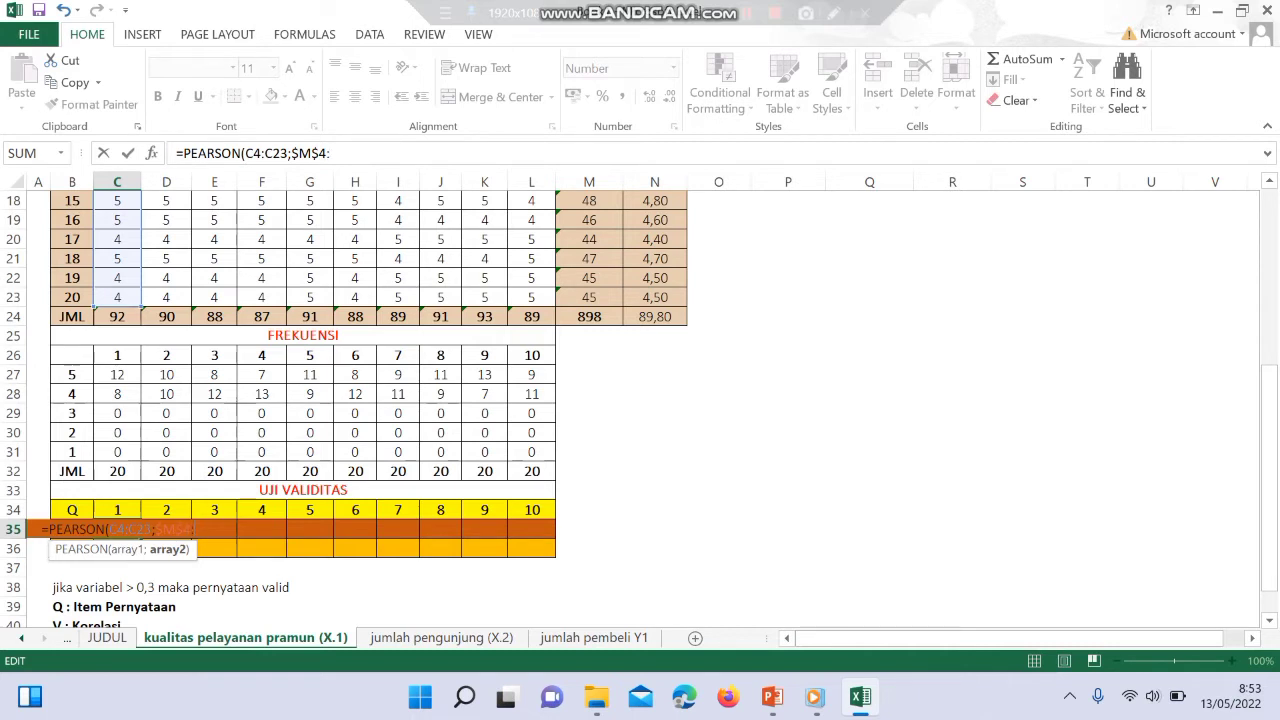
pyautogui.write('M23')
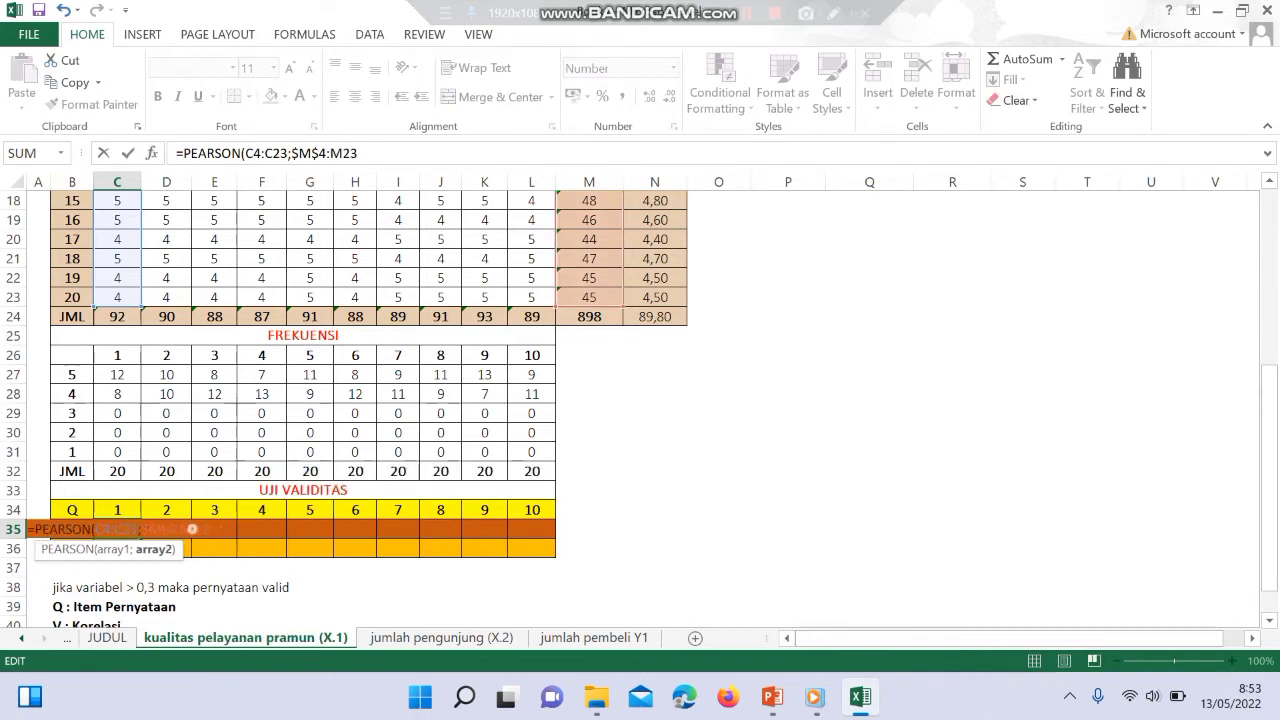
pyautogui.press('Left')
pyautogui.press('Left')
pyautogui.write('$')
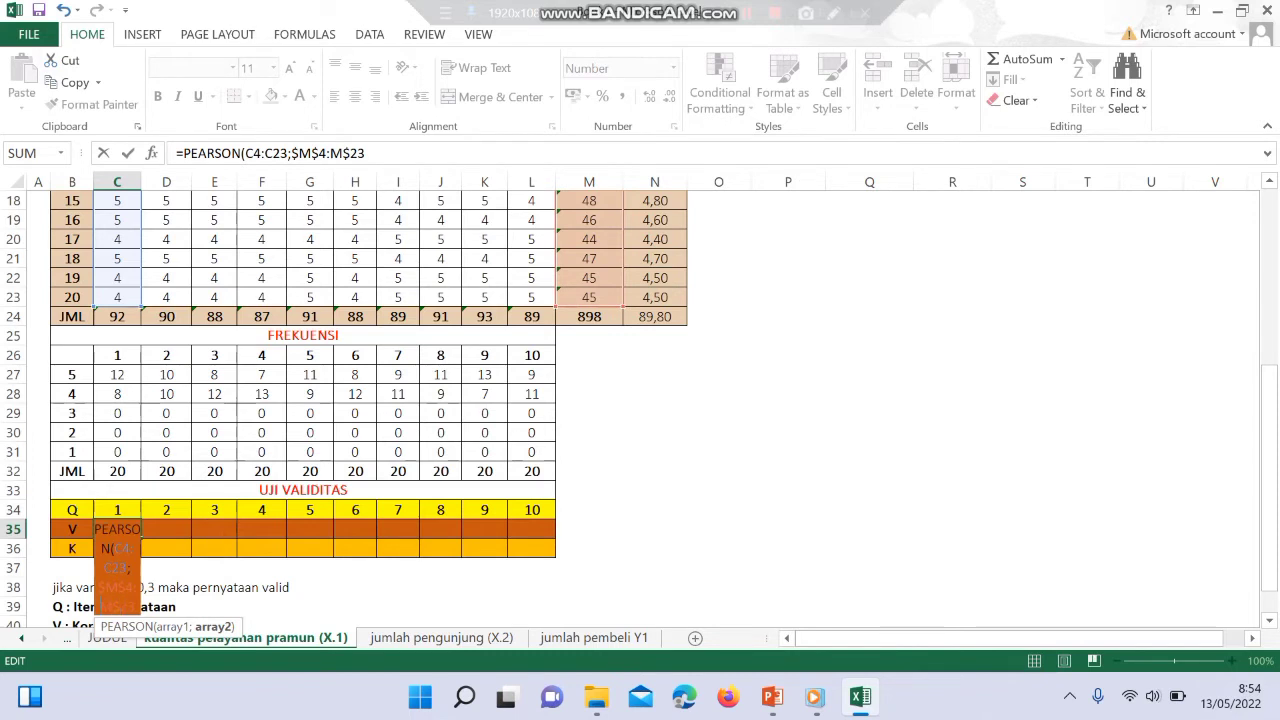
pyautogui.press('Left')
pyautogui.press('Left')
pyautogui.write('$23)')
pyautogui.press('Return')
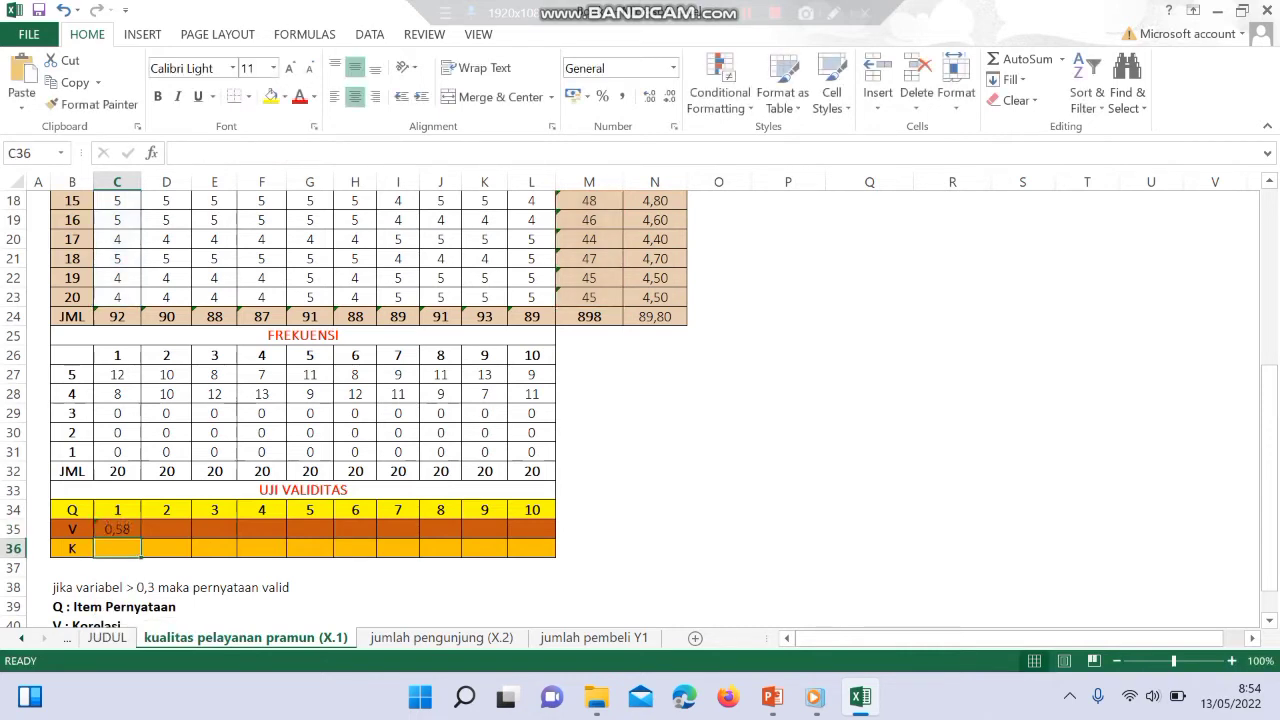
# - Fill the PEARSON formula from C35 across the V row to L35 for all ten items
pyautogui.click(117, 529)
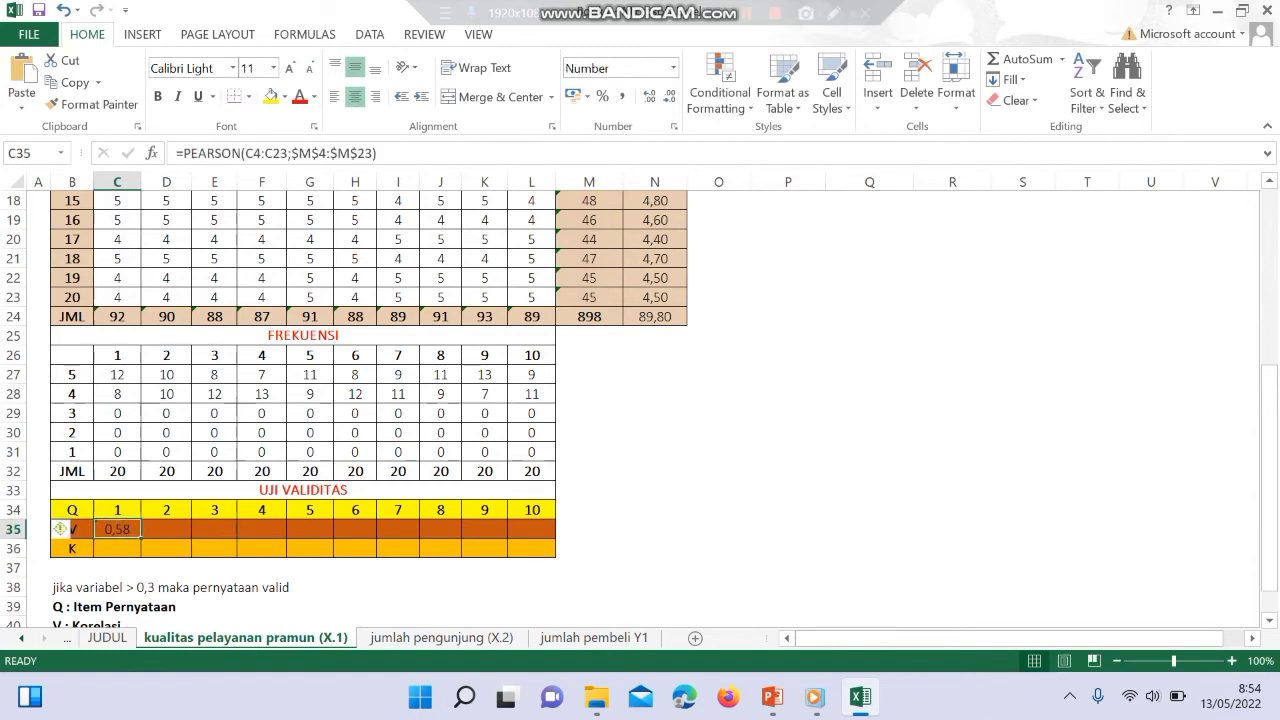
pyautogui.moveTo(141, 538); pyautogui.dragTo(555, 538)
pyautogui.click(589, 529)
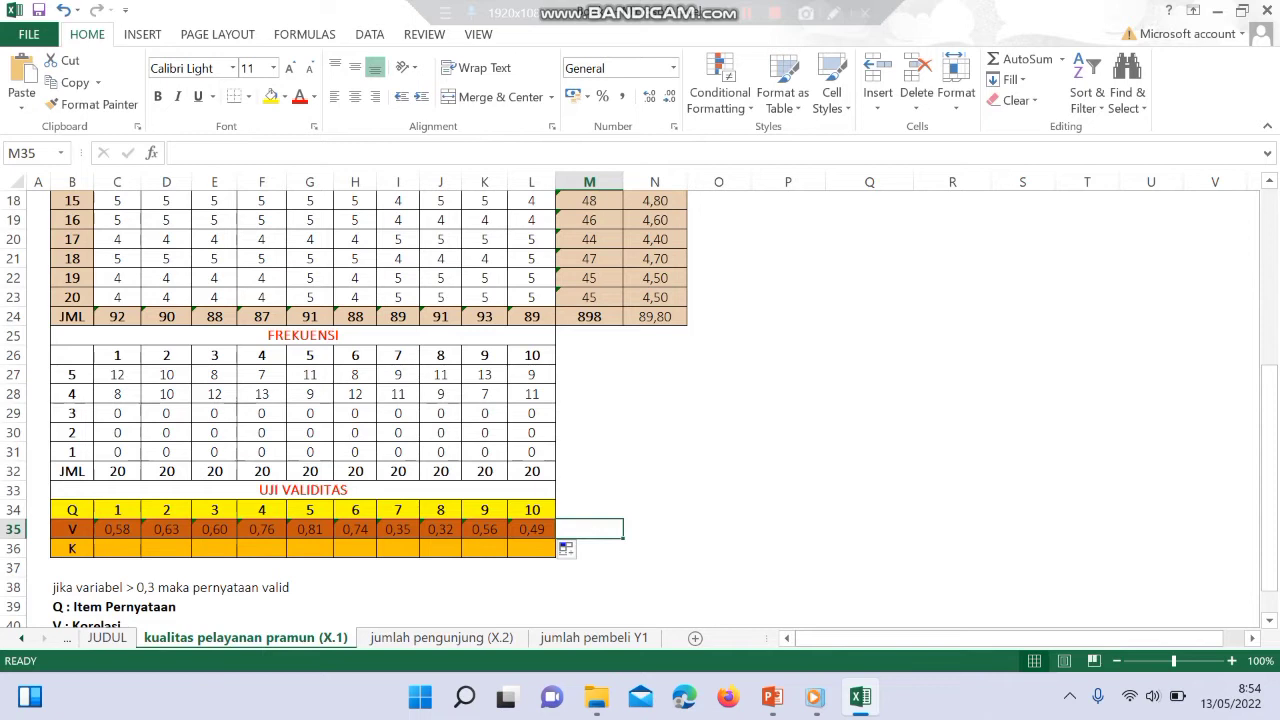
# - Enter VALID in C36 and fill it across the K row to L36
pyautogui.click(117, 548)
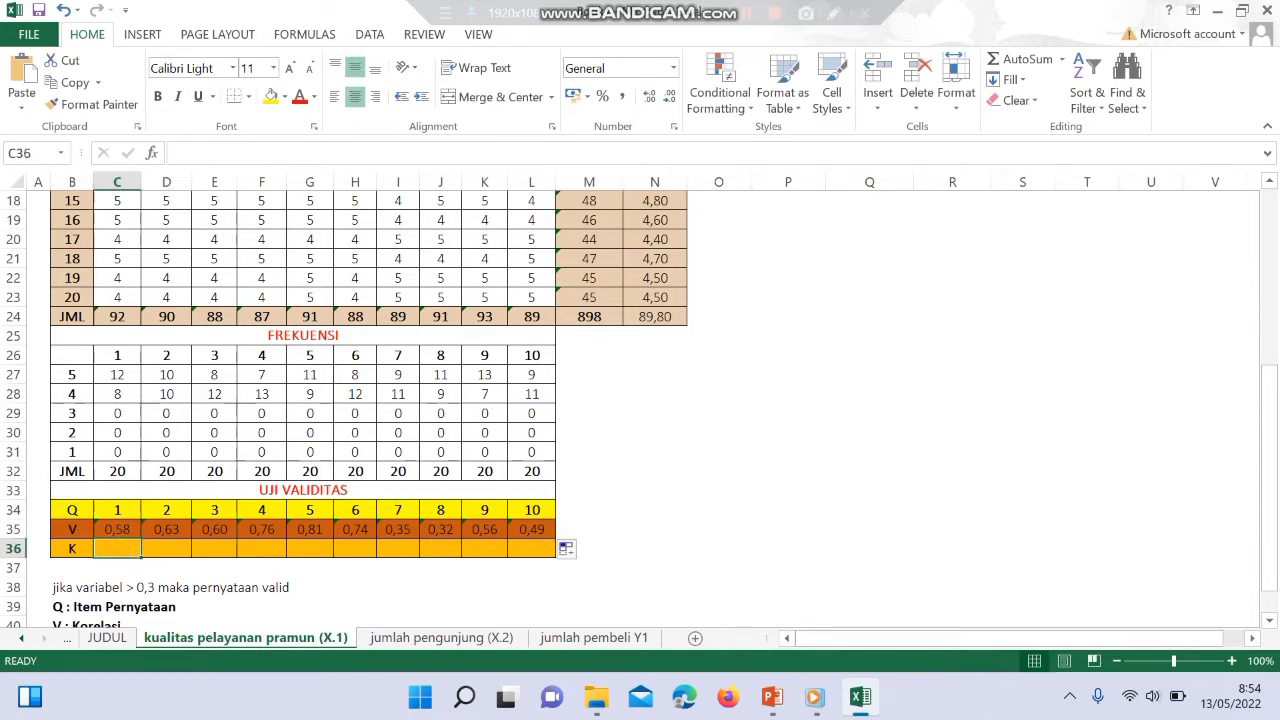
pyautogui.write('VALID')
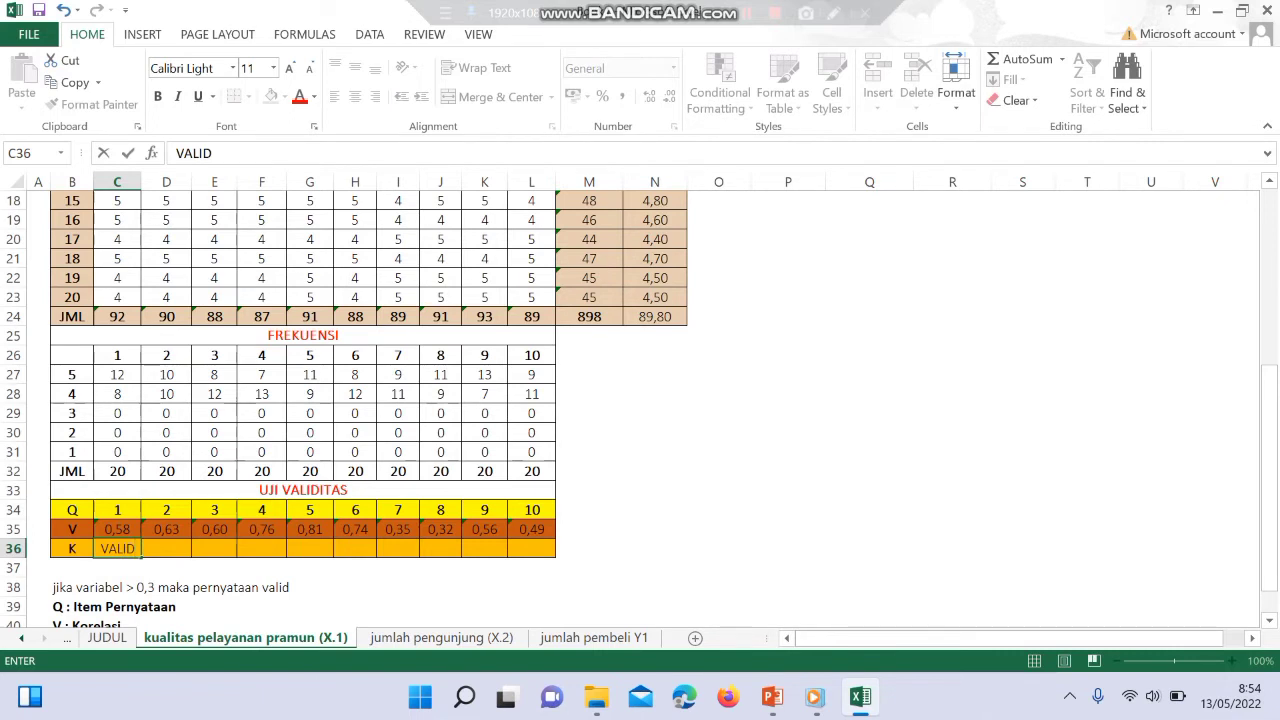
pyautogui.moveTo(141, 556); pyautogui.dragTo(535, 550)
pyautogui.moveTo(440, 556); pyautogui.dragTo(550, 556)
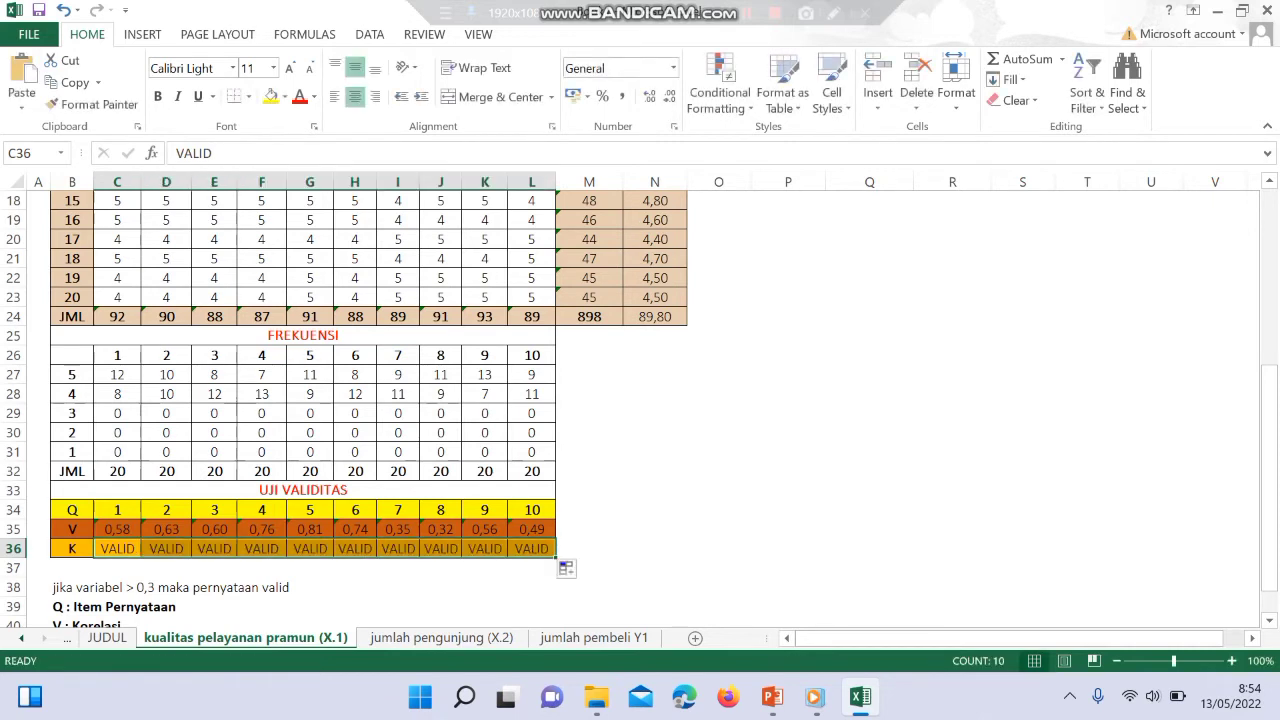
pyautogui.click(788, 489)
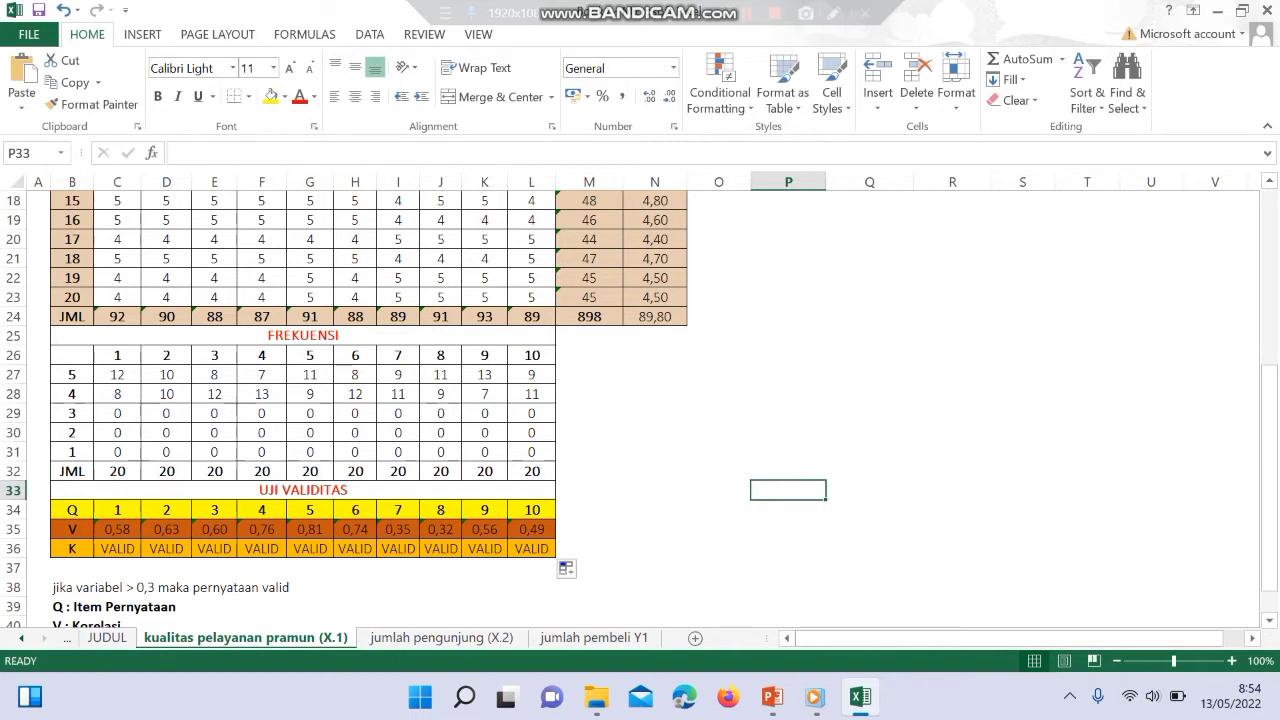
# - Copy C35:L36 and paste it transposed as values into TABEL VALIDITAS starting at Q4
pyautogui.click(117, 529)
pyautogui.moveTo(117, 529); pyautogui.dragTo(548, 552)
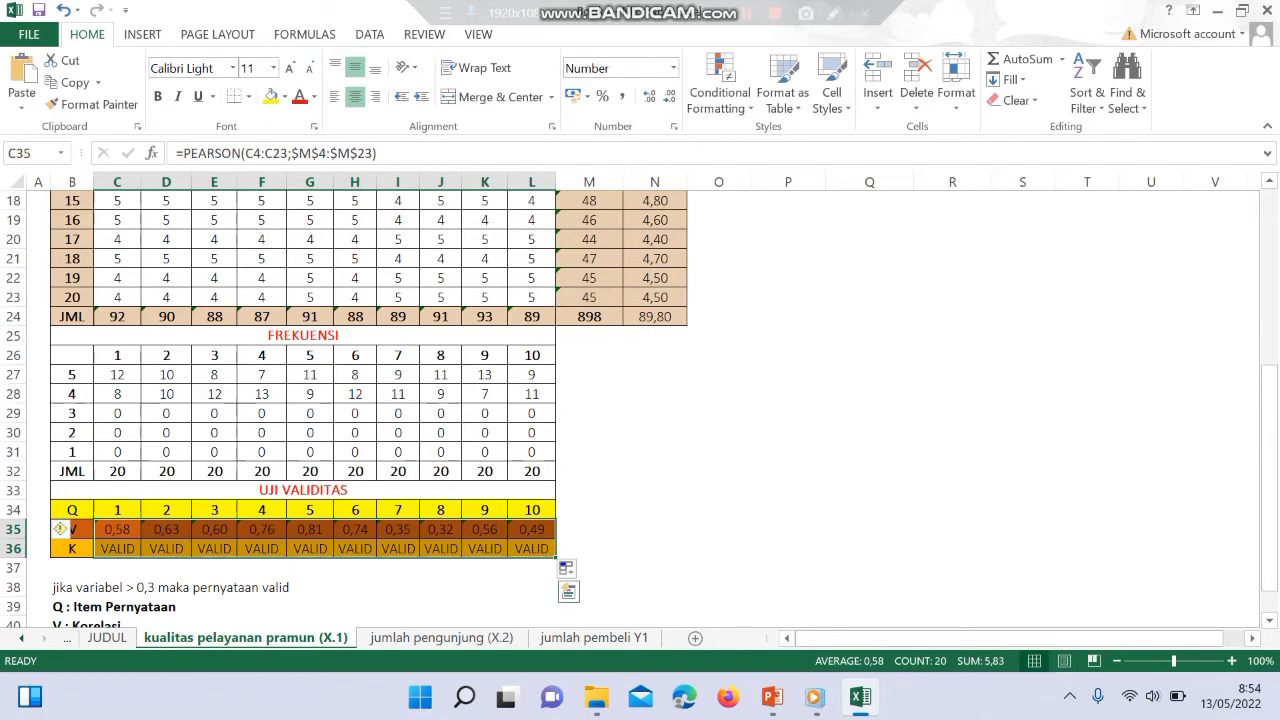
pyautogui.hotkey('ctrl', 'c')
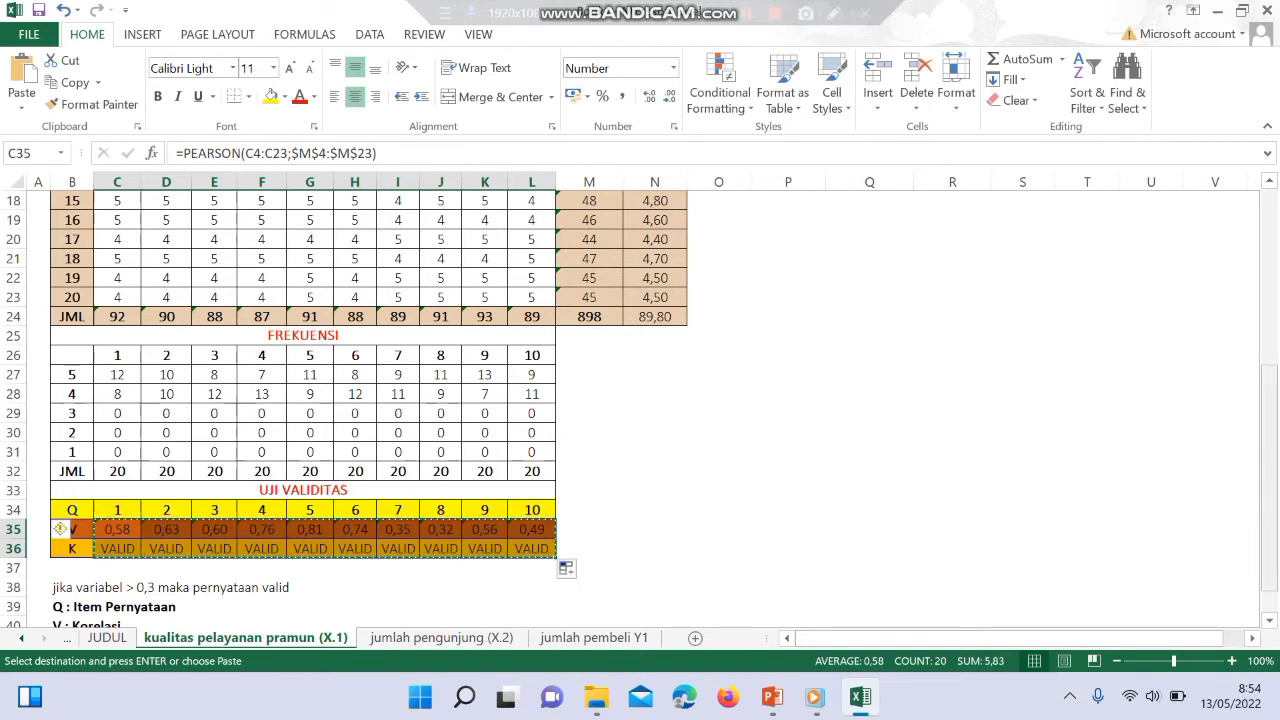
pyautogui.moveTo(1269, 470); pyautogui.dragTo(1269, 294)
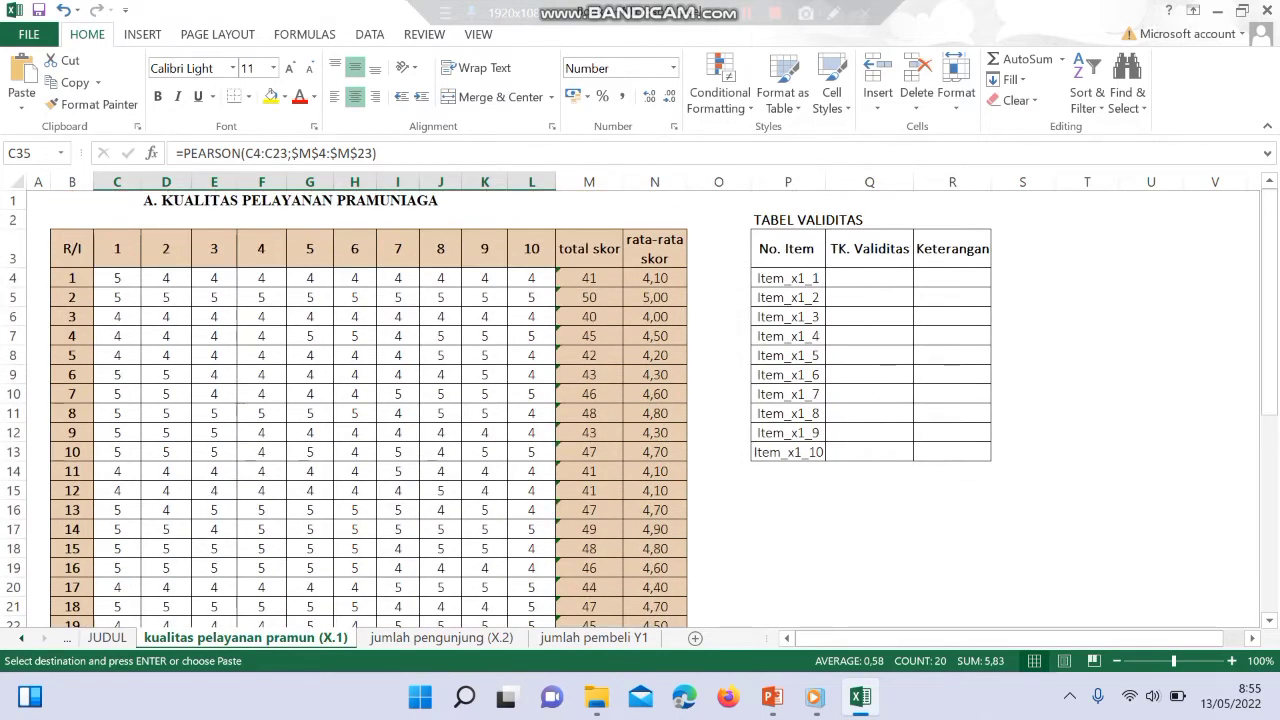
pyautogui.click(875, 280)
pyautogui.rightClick(880, 280)
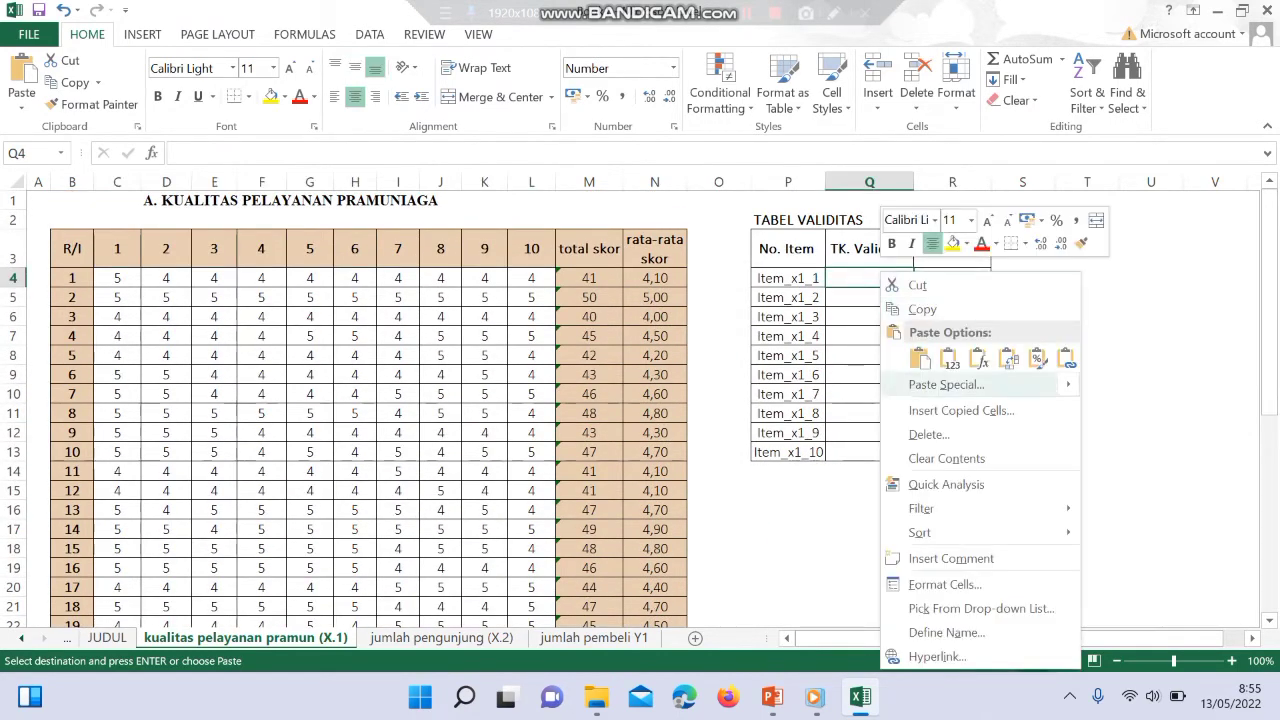
pyautogui.click(946, 384)
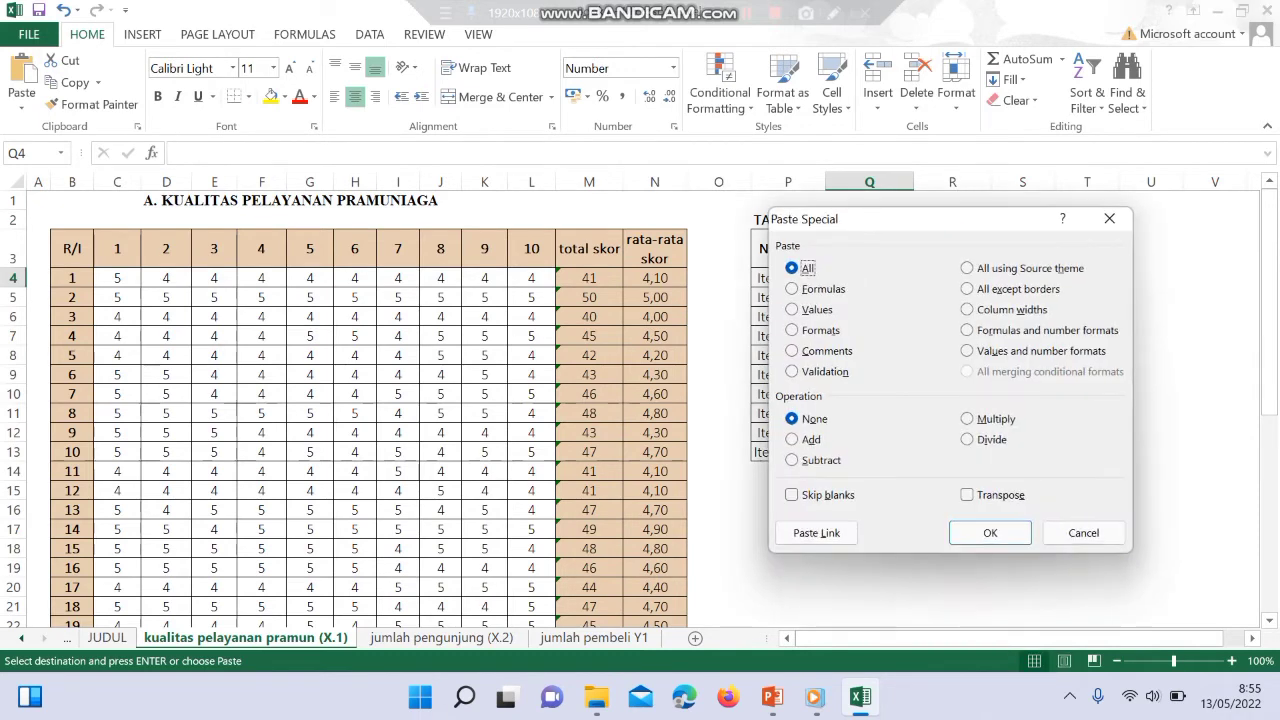
pyautogui.press('v')
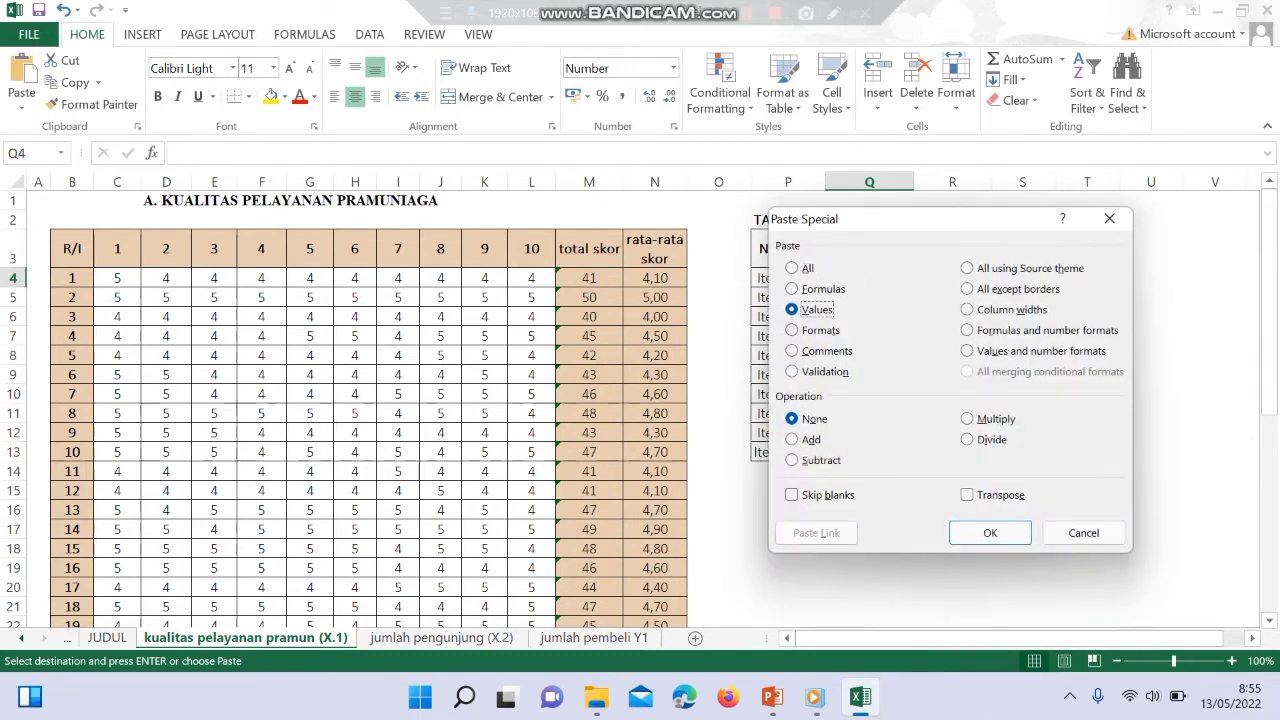
pyautogui.press('e')
pyautogui.press('Return')
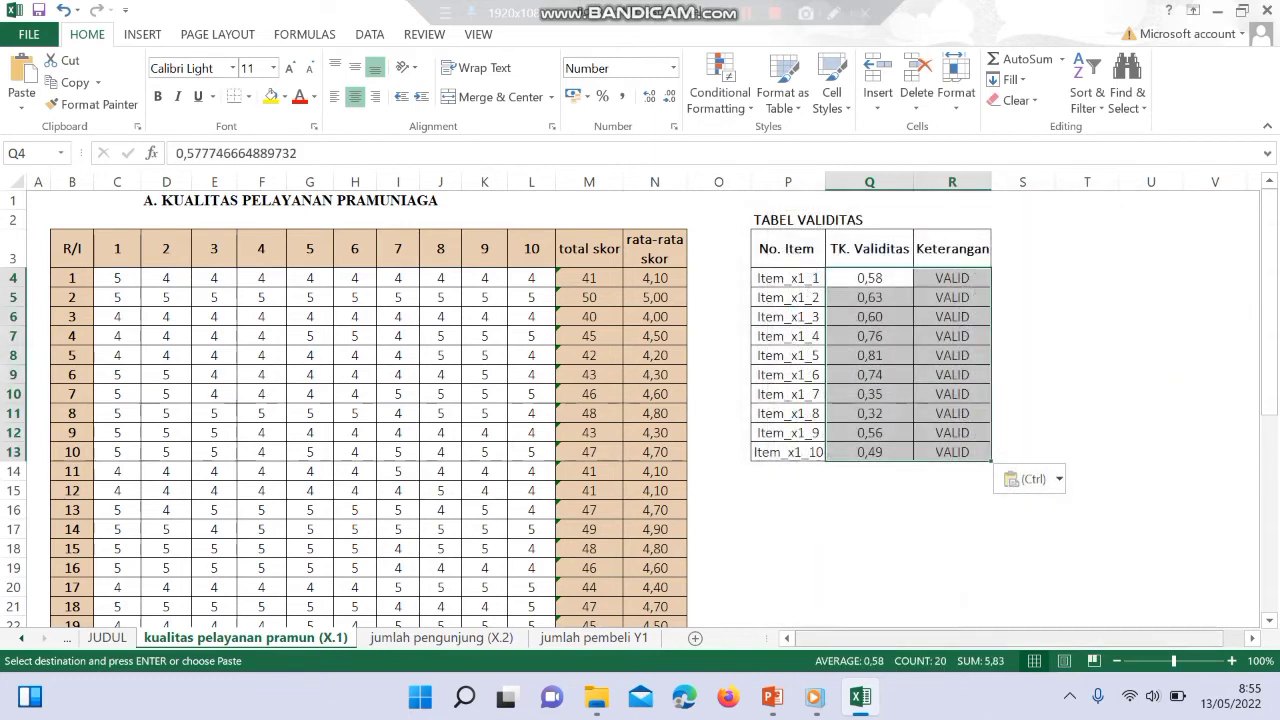
pyautogui.click(952, 606)
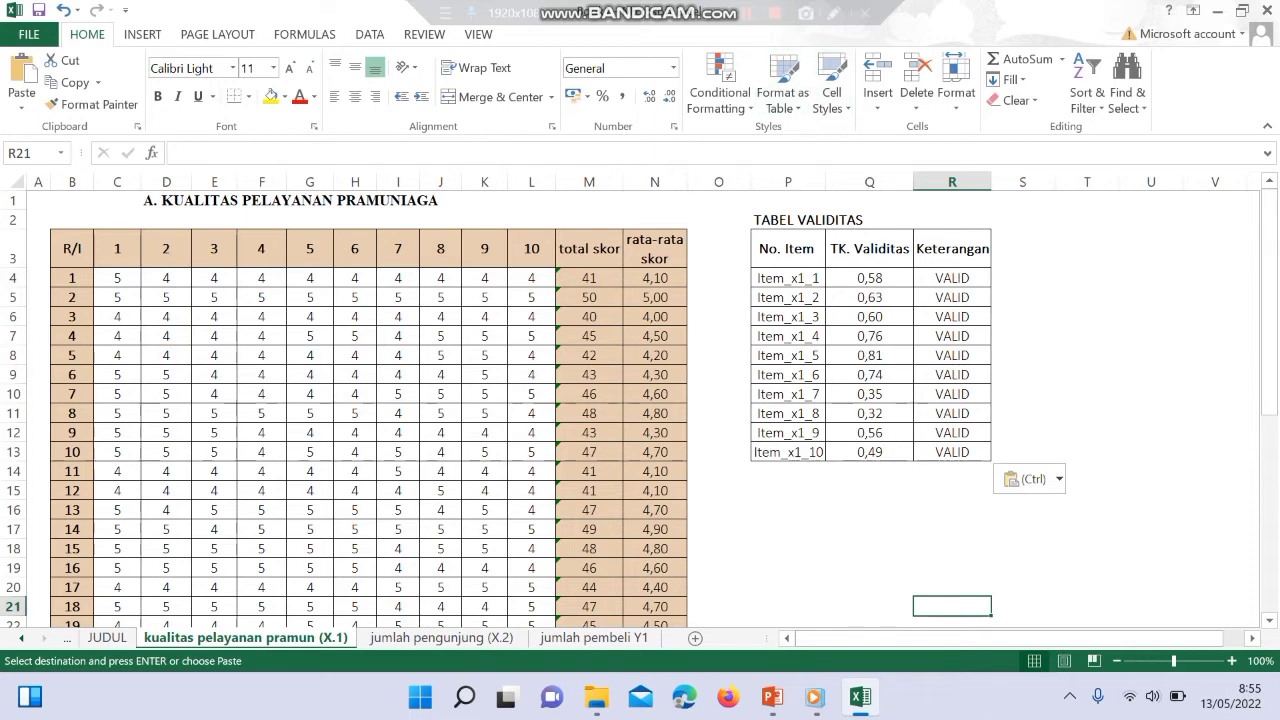
# - On the jumlah pengunjung (X.2) sheet, AutoSum C4:M24 to produce the total skor column and the JML row
pyautogui.hotkey('ctrl', 'pagedown')
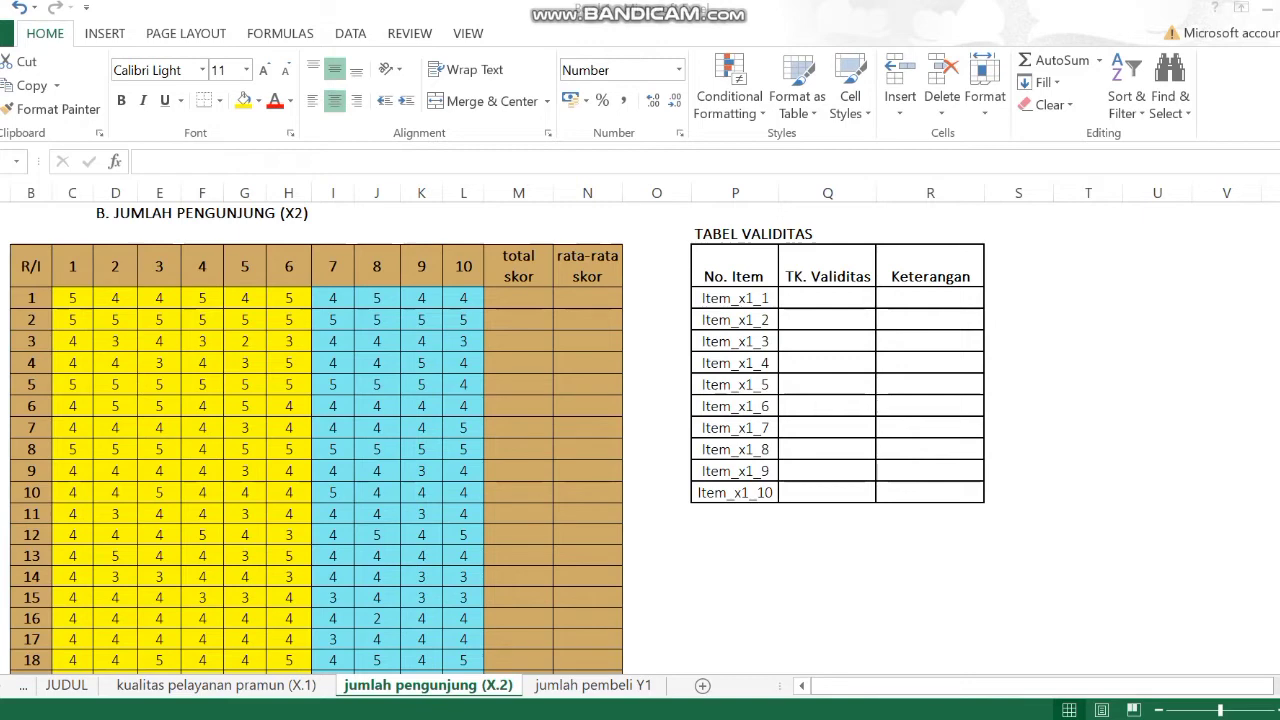
pyautogui.moveTo(72, 266); pyautogui.dragTo(463, 267)
pyautogui.moveTo(31, 297); pyautogui.dragTo(40, 606)
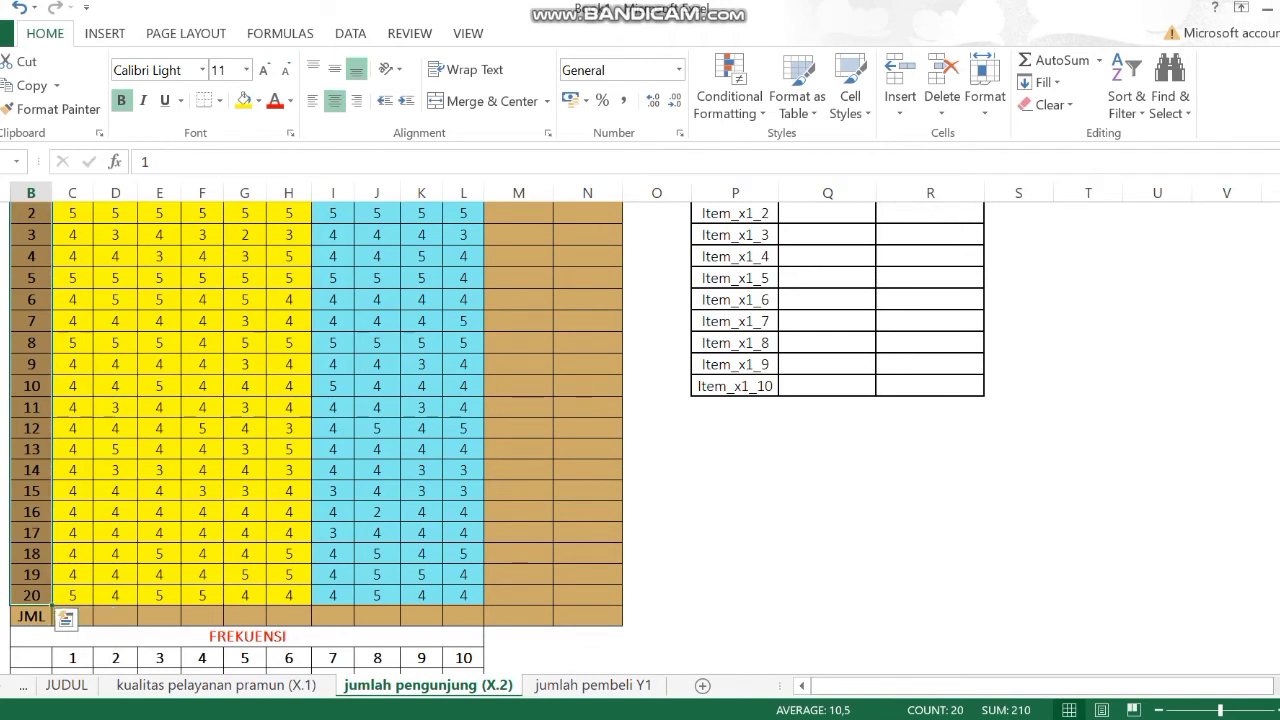
pyautogui.click(520, 263)
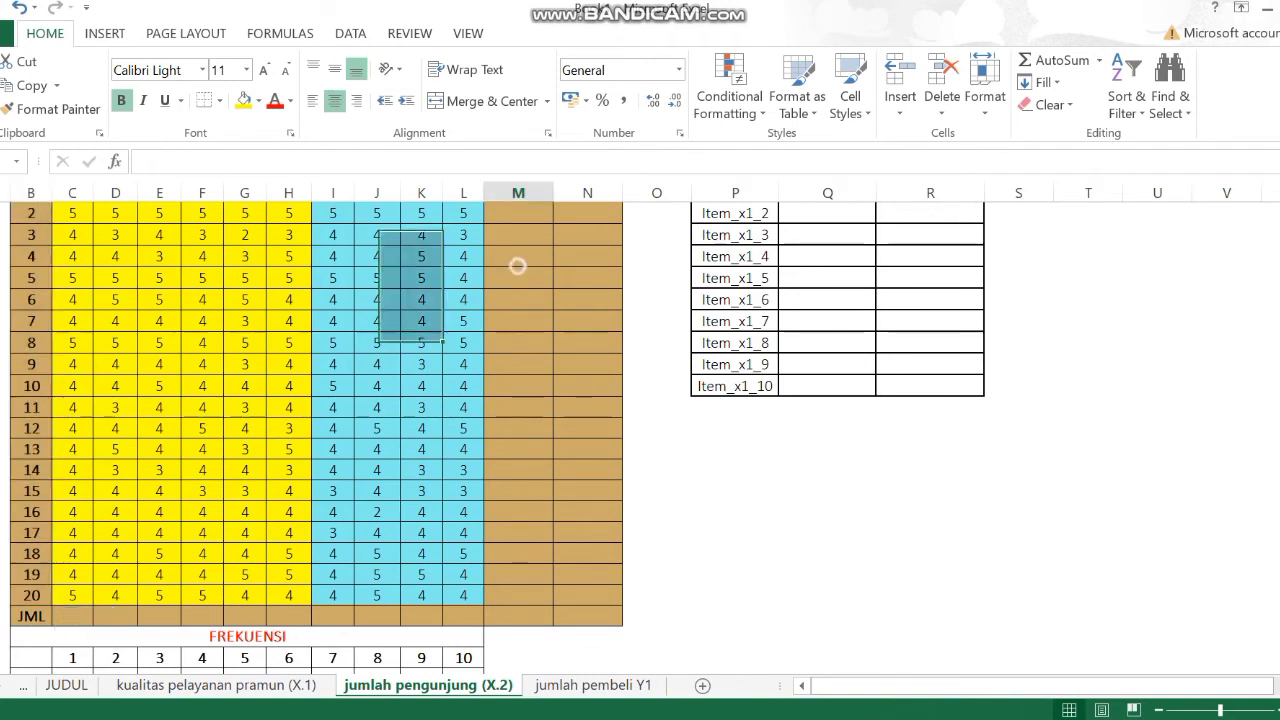
pyautogui.scroll(2, 600, 400)
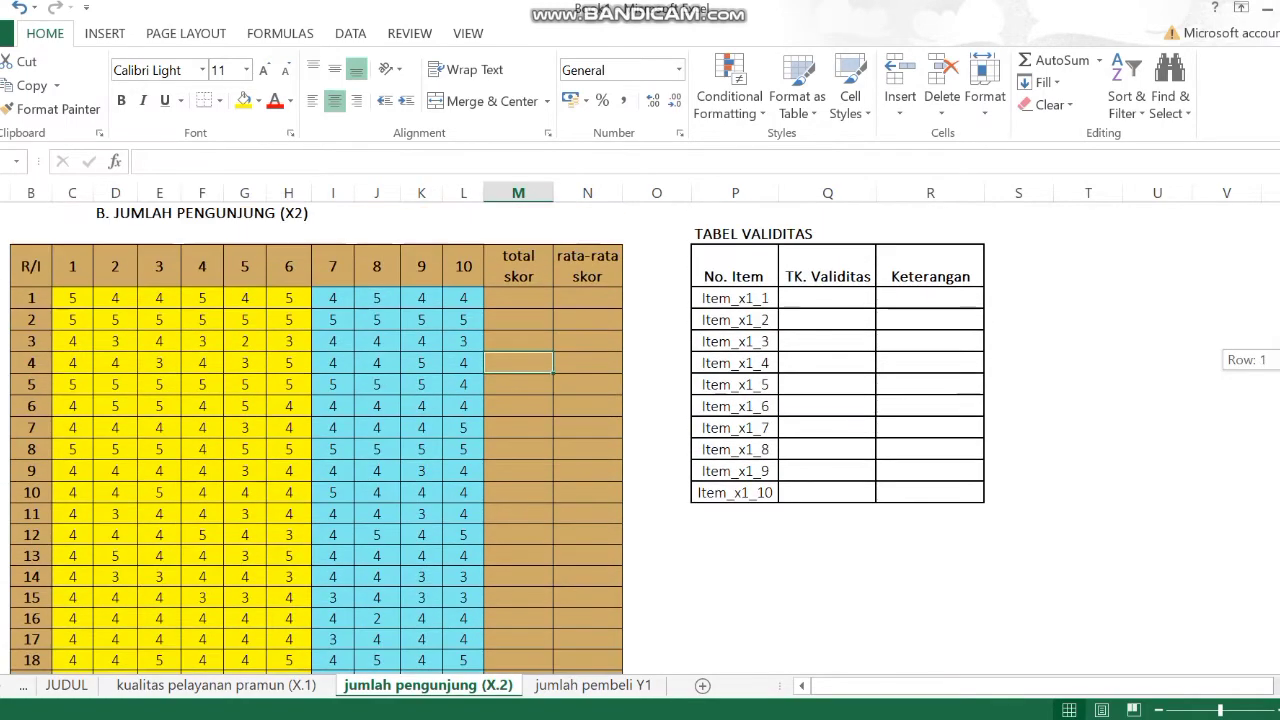
pyautogui.moveTo(72, 298); pyautogui.dragTo(548, 620)
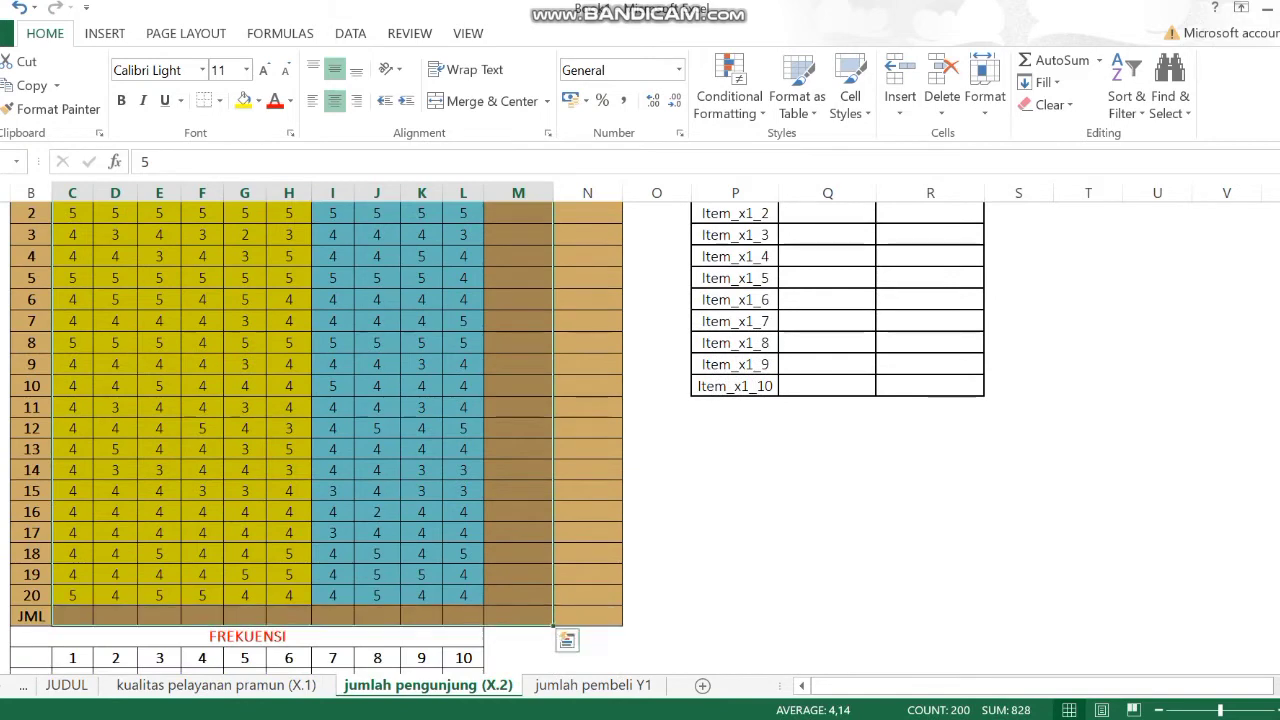
pyautogui.click(1060, 60)
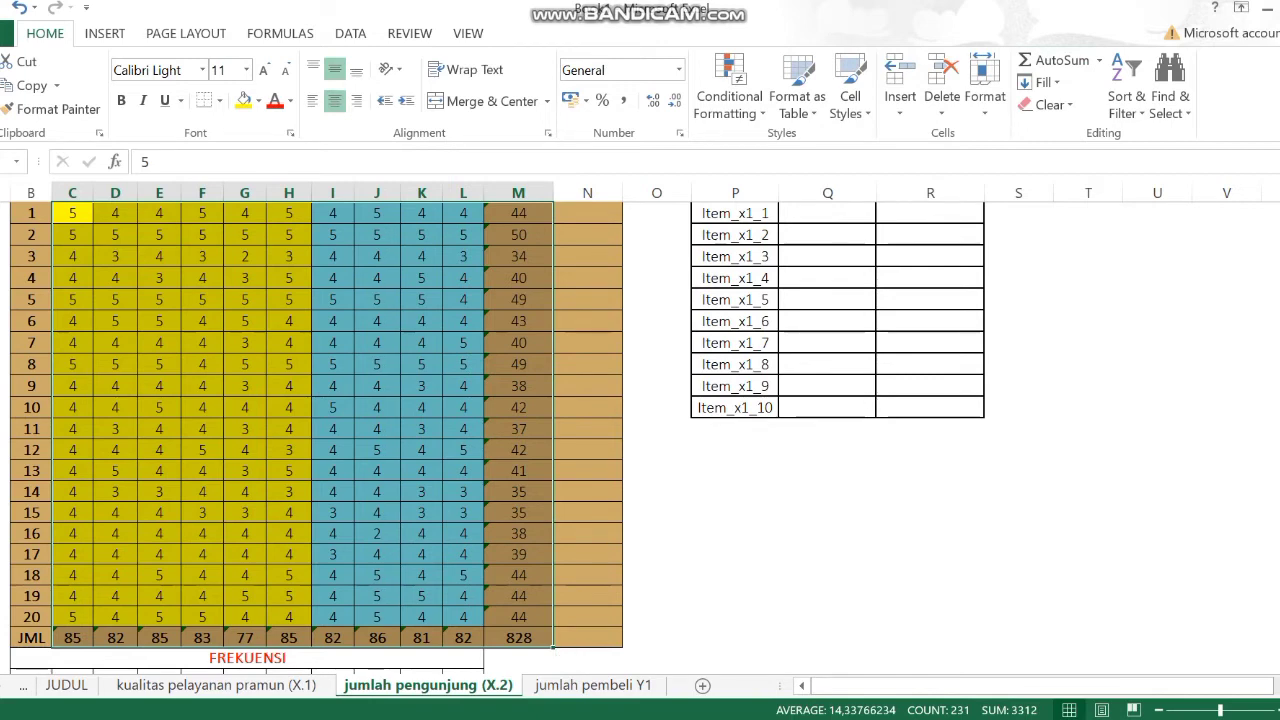
pyautogui.click(1226, 407)
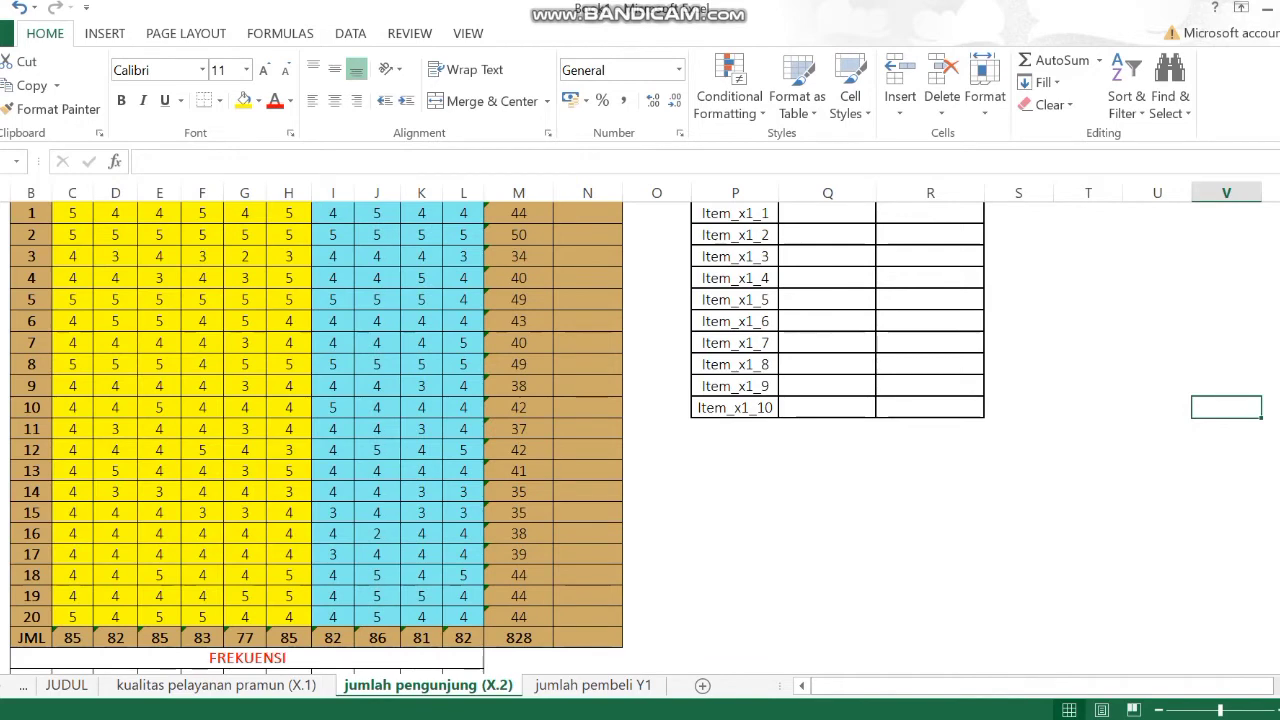
# - Enter =M4/10 in N4 and fill it down the rata-rata skor column through the JML row
pyautogui.scroll(1, 1226, 420)
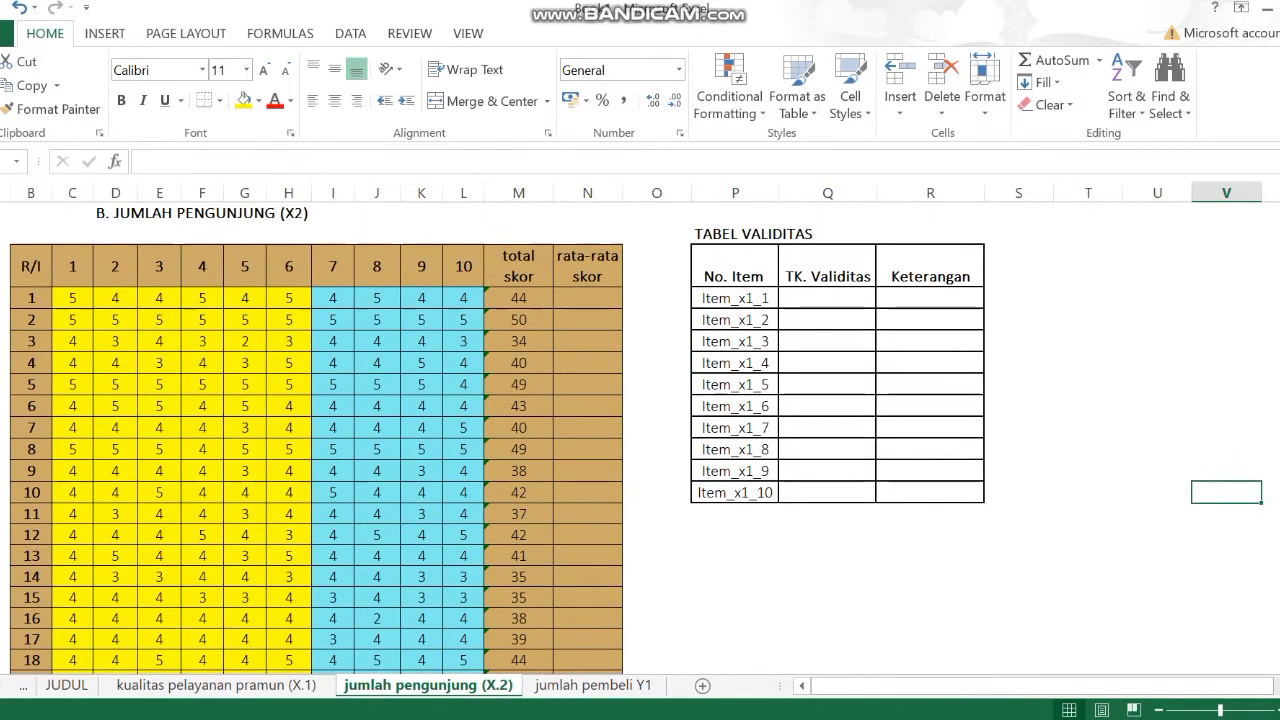
pyautogui.click(594, 303)
pyautogui.write('=')
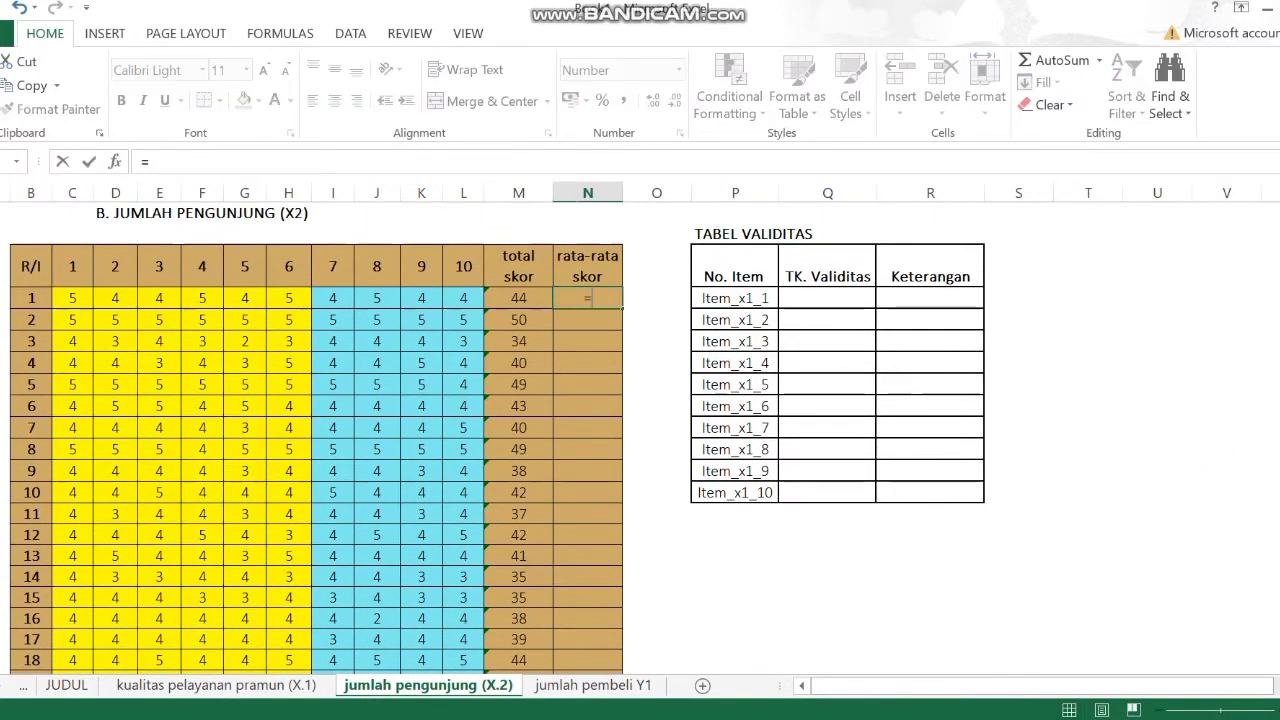
pyautogui.write('M4')
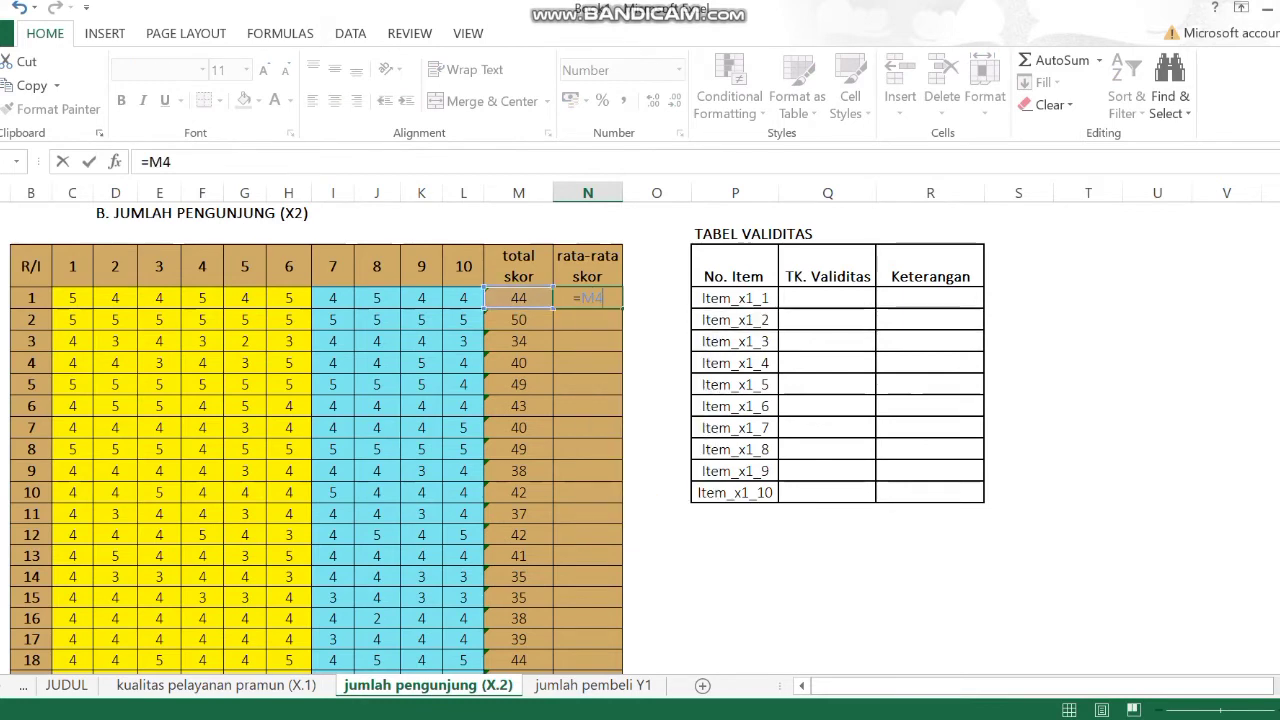
pyautogui.write('/10')
pyautogui.press('Return')
pyautogui.click(588, 298)
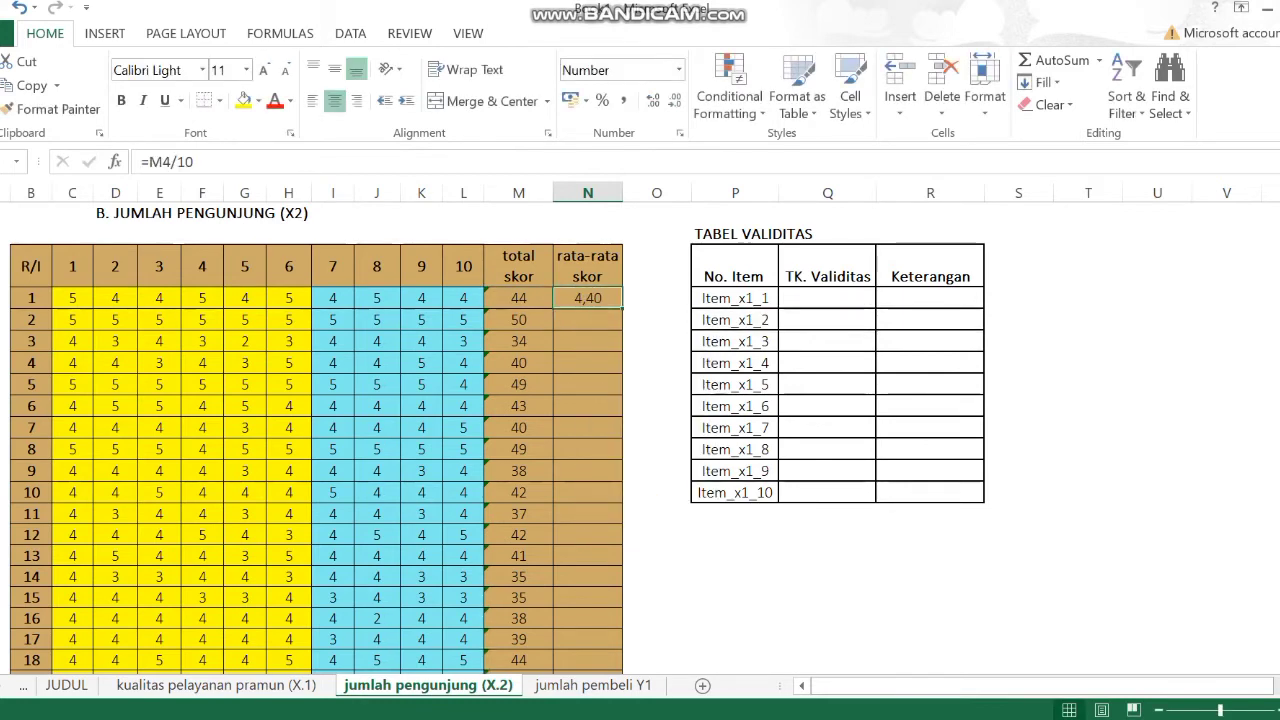
pyautogui.moveTo(622, 308); pyautogui.dragTo(600, 620)
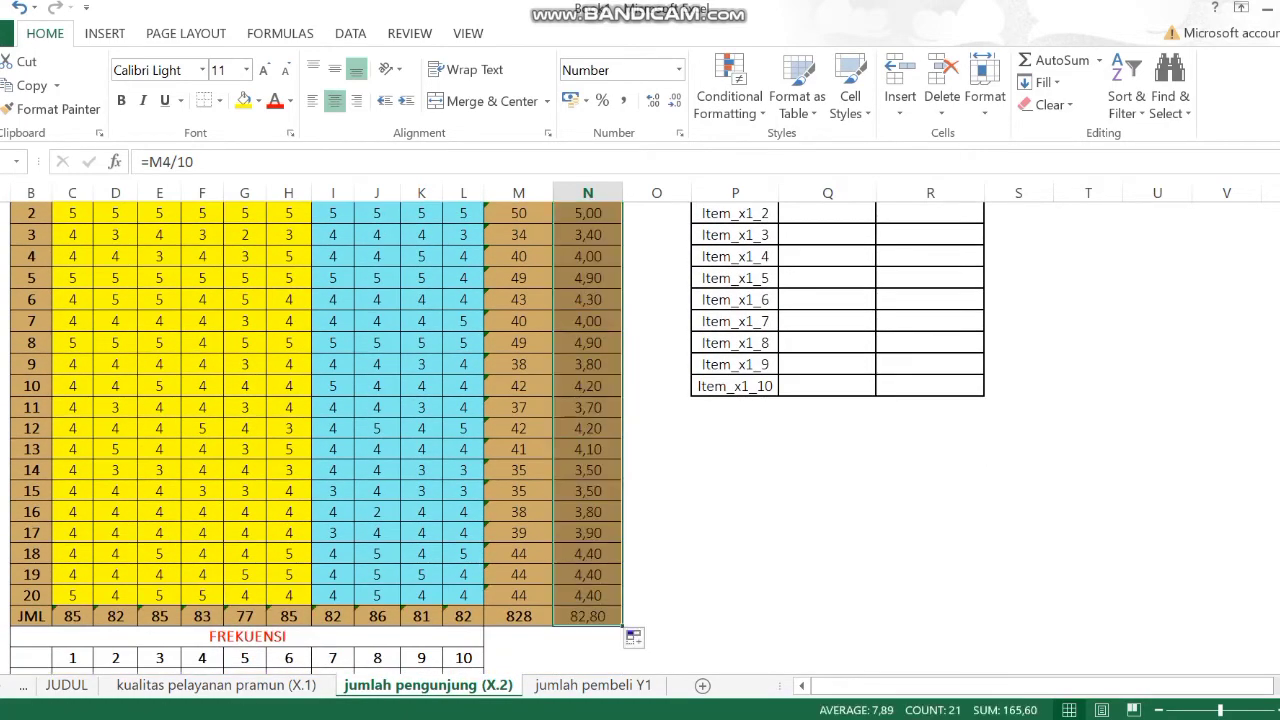
pyautogui.click(827, 573)
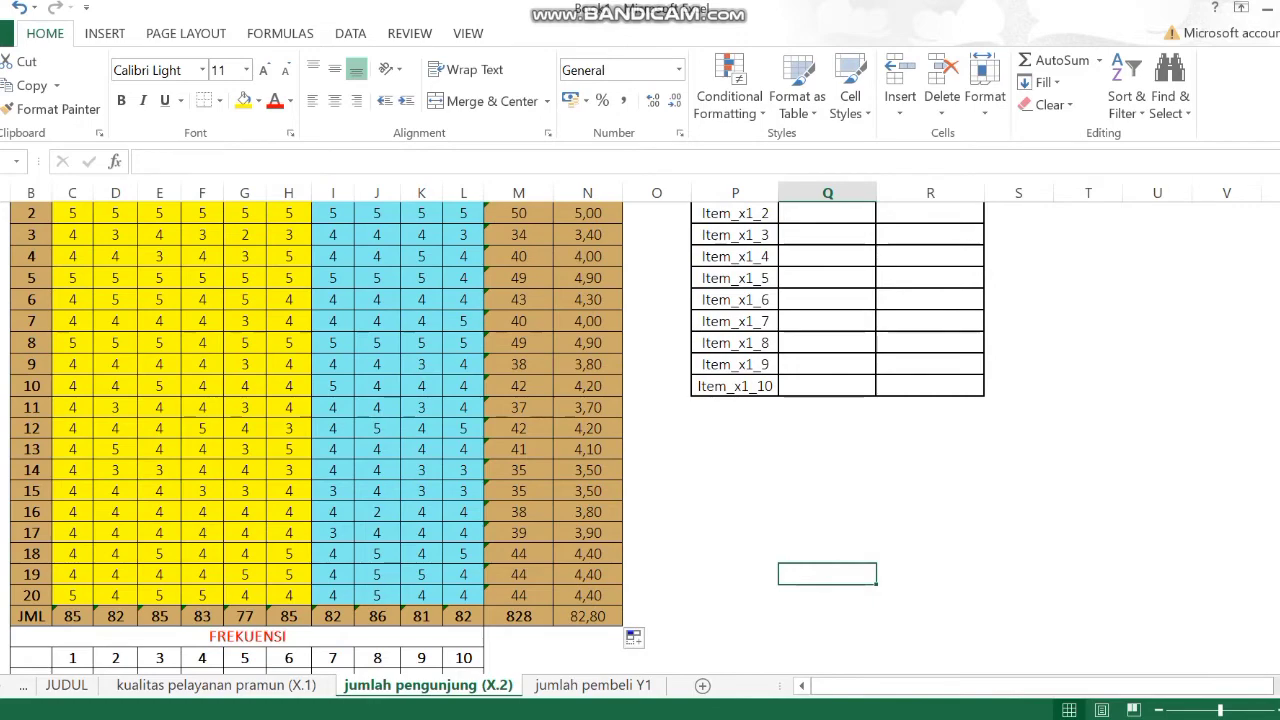
# - Start a COUNTIF formula in C27, the FREKUENSI cell for item 1 and score 5
pyautogui.scroll(-3, 827, 500)
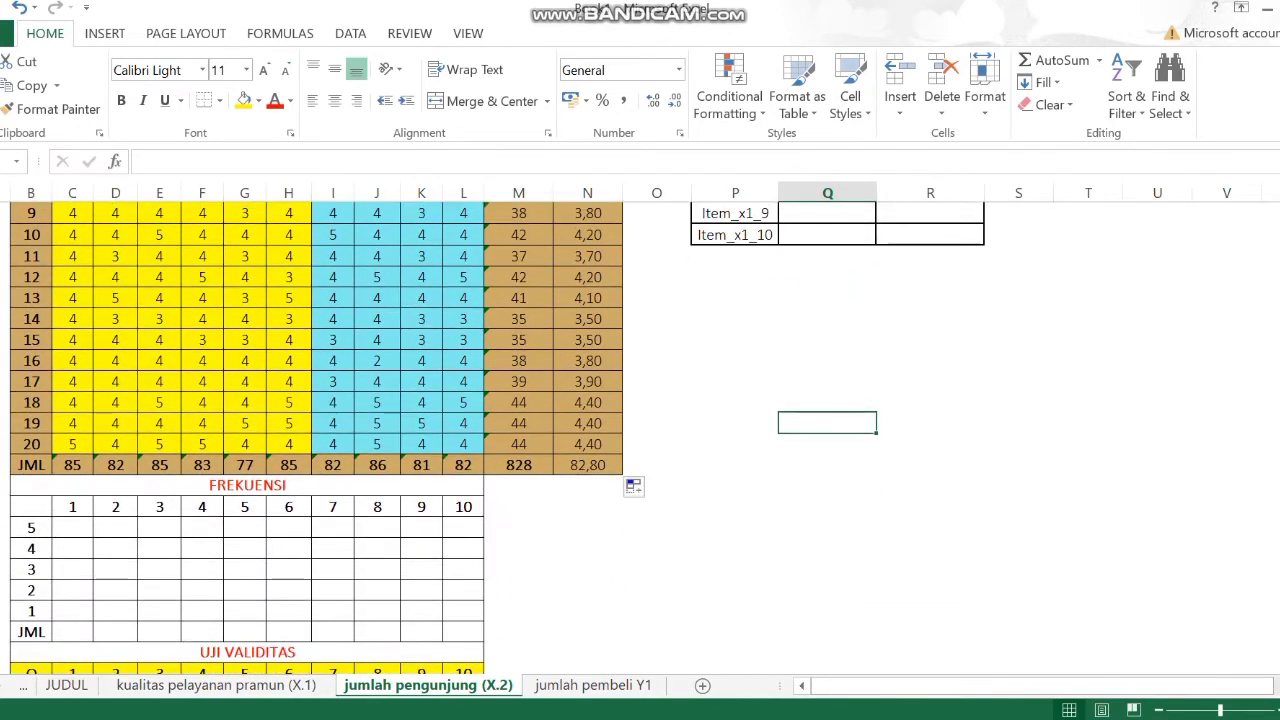
pyautogui.click(72, 527)
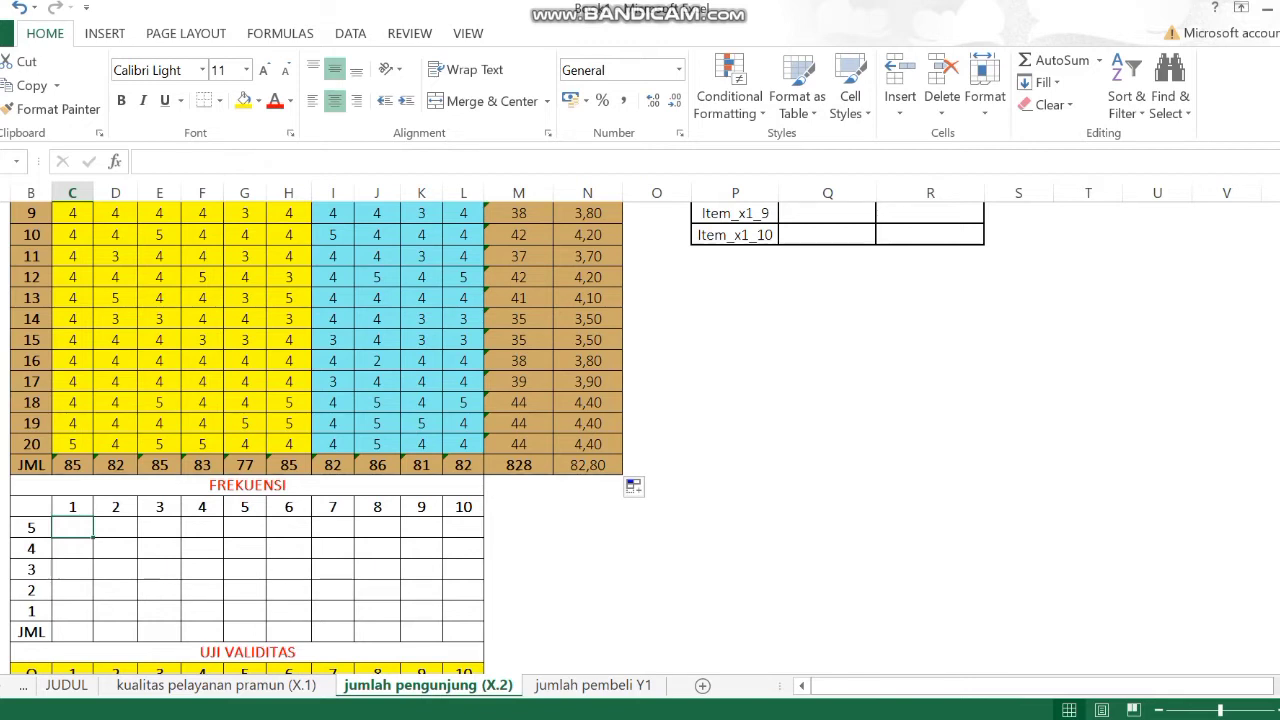
pyautogui.write('=')
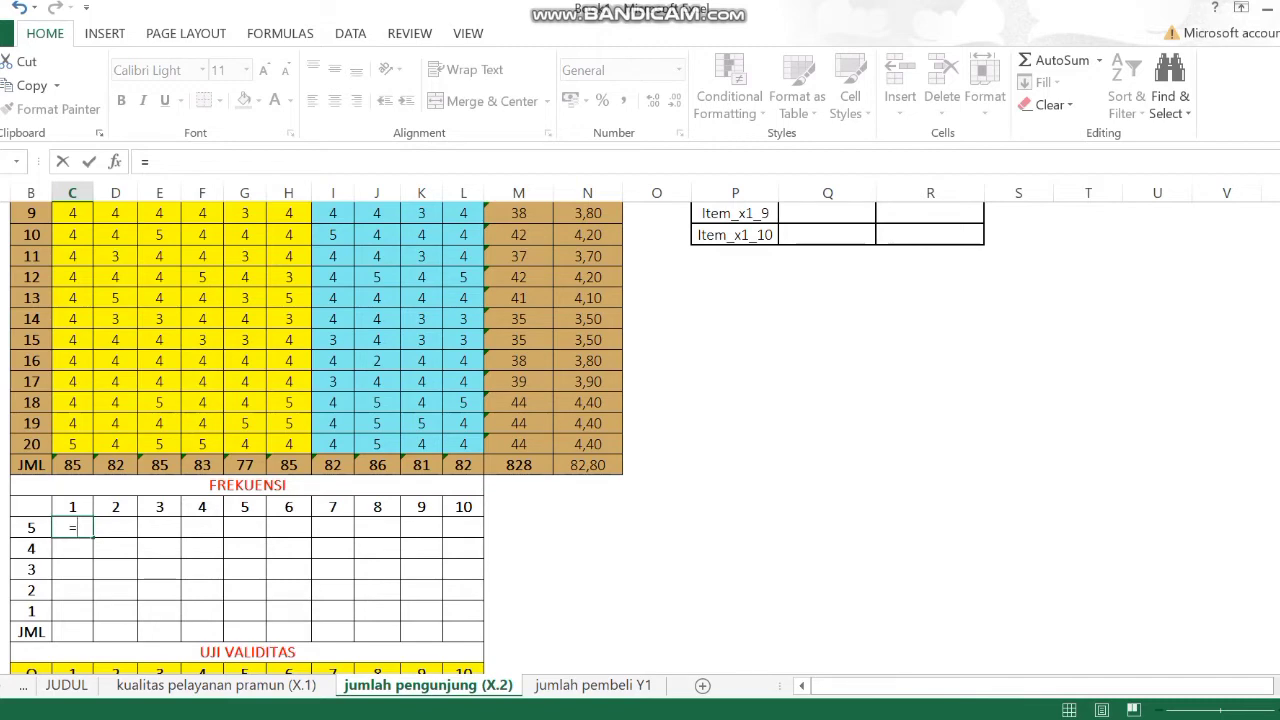
pyautogui.write('C')
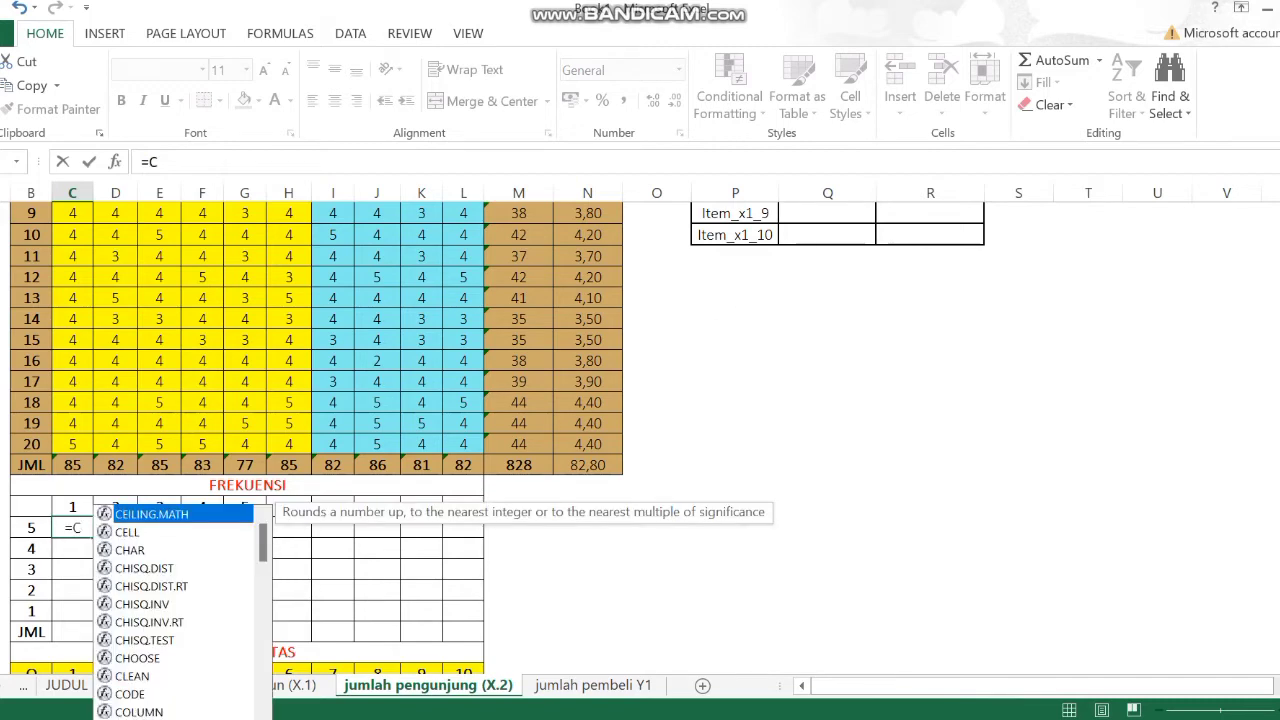
pyautogui.write('OUN')
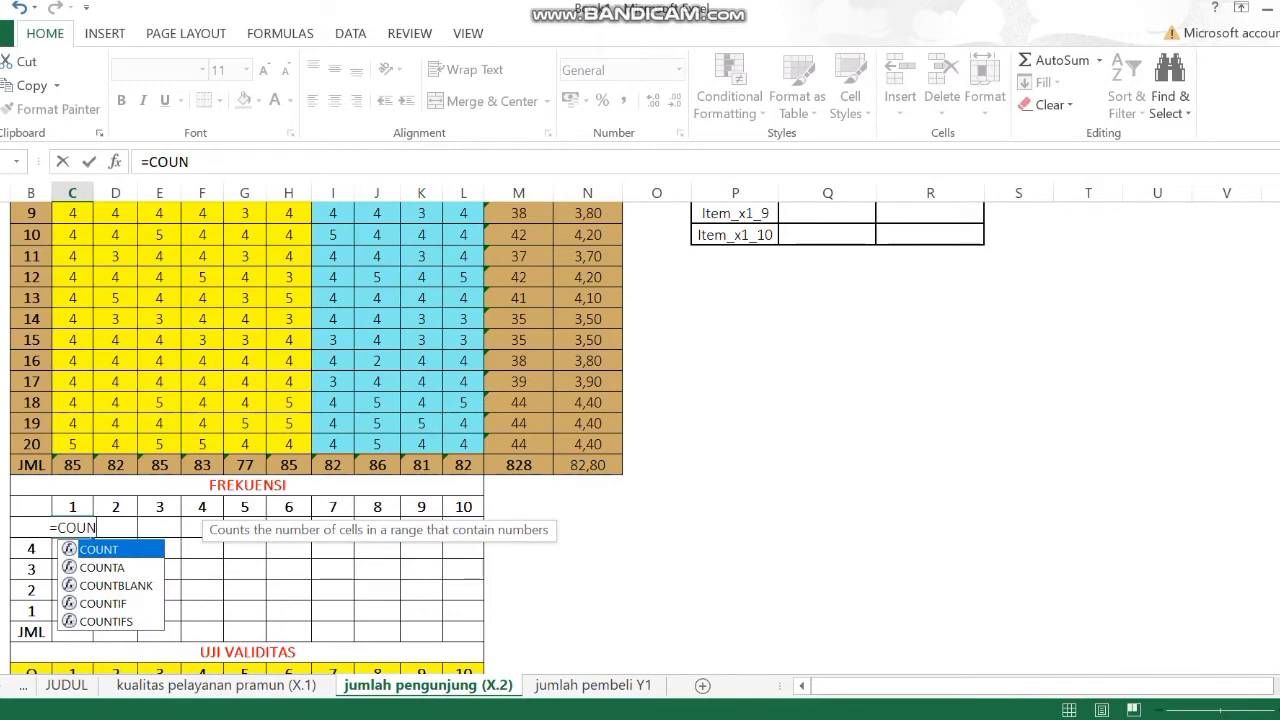
pyautogui.press('Down')
pyautogui.press('Down')
pyautogui.press('Down')
pyautogui.press('Tab')
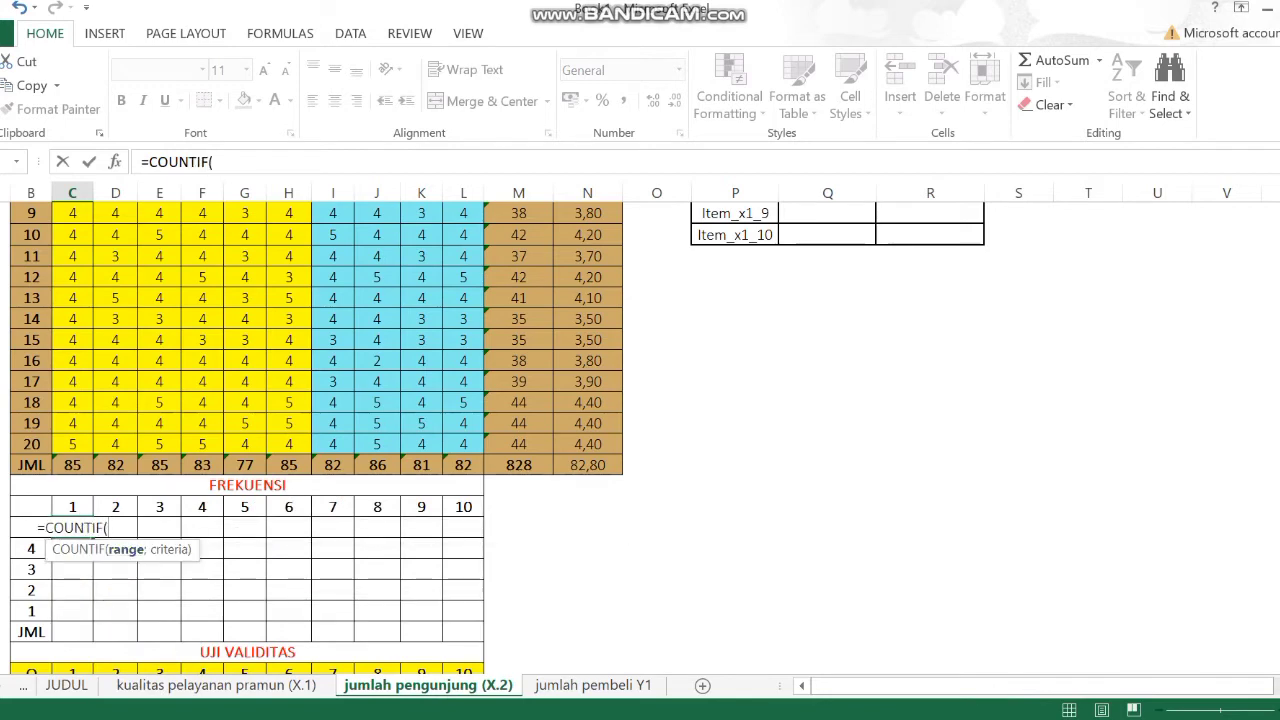
# - Give the COUNTIF formula the range C$4:C$23, with only its rows locked
pyautogui.write('C4')
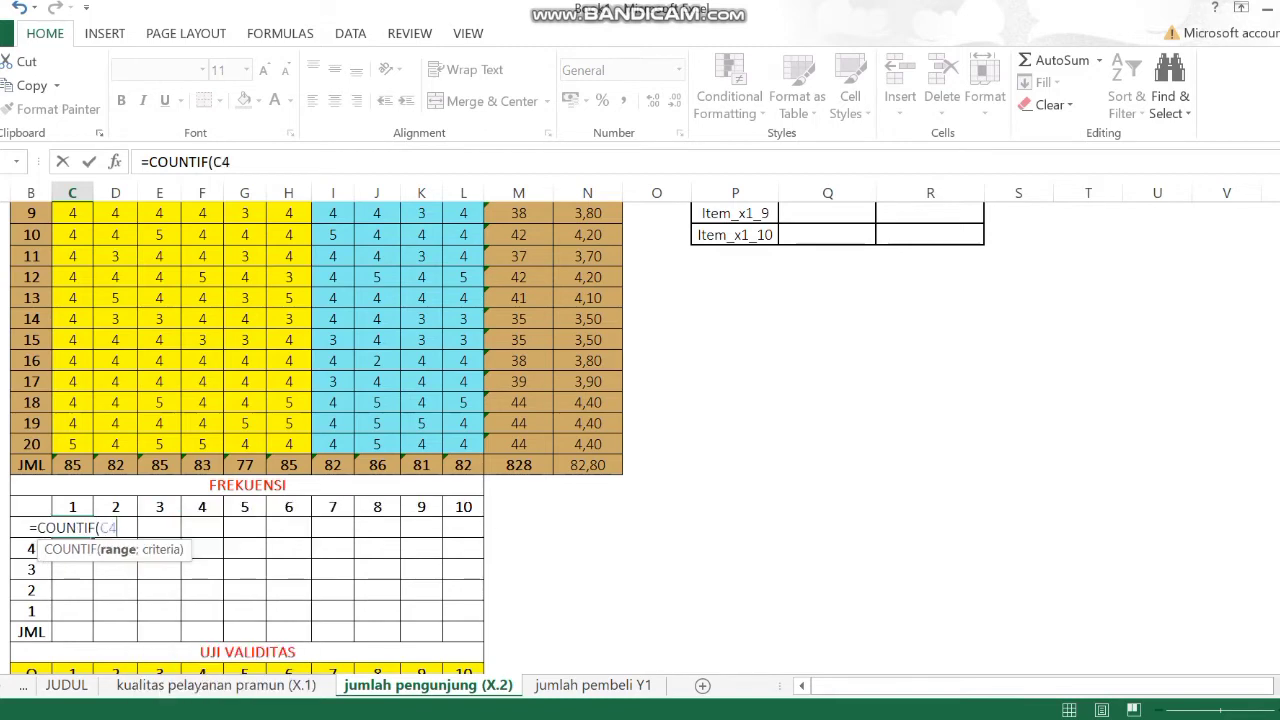
pyautogui.press('F4')
pyautogui.press('F4')
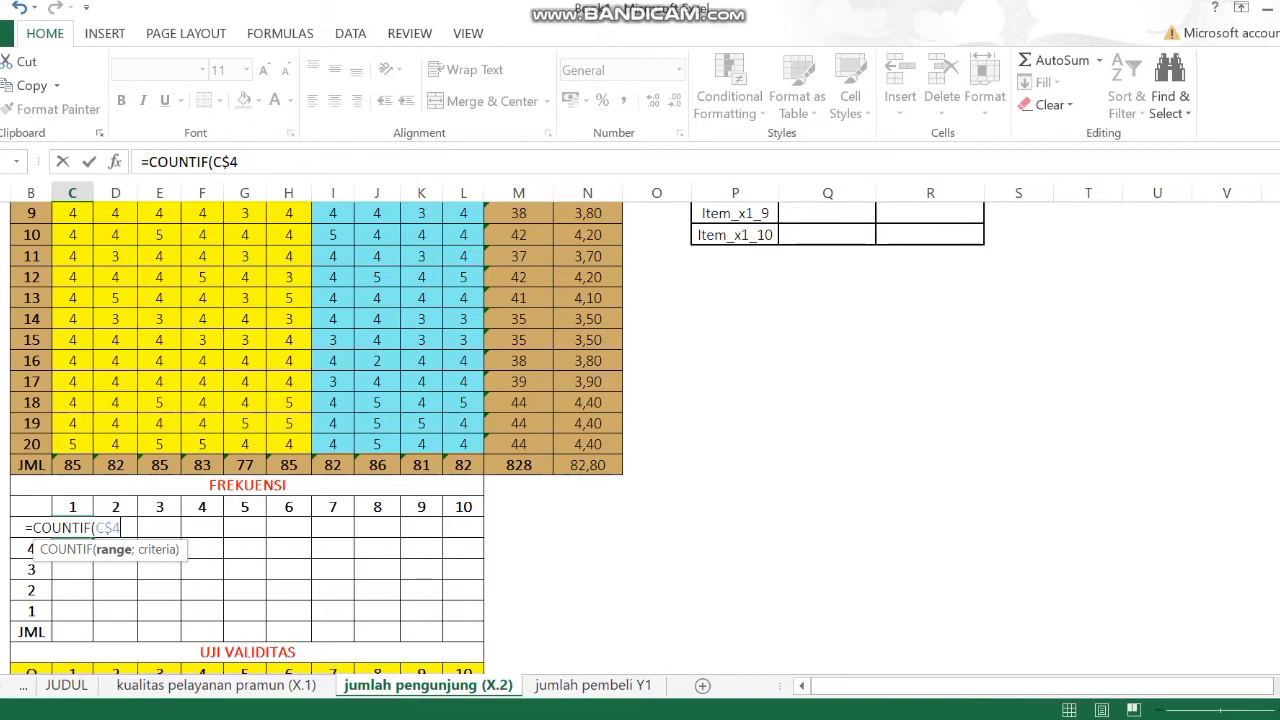
pyautogui.write(':')
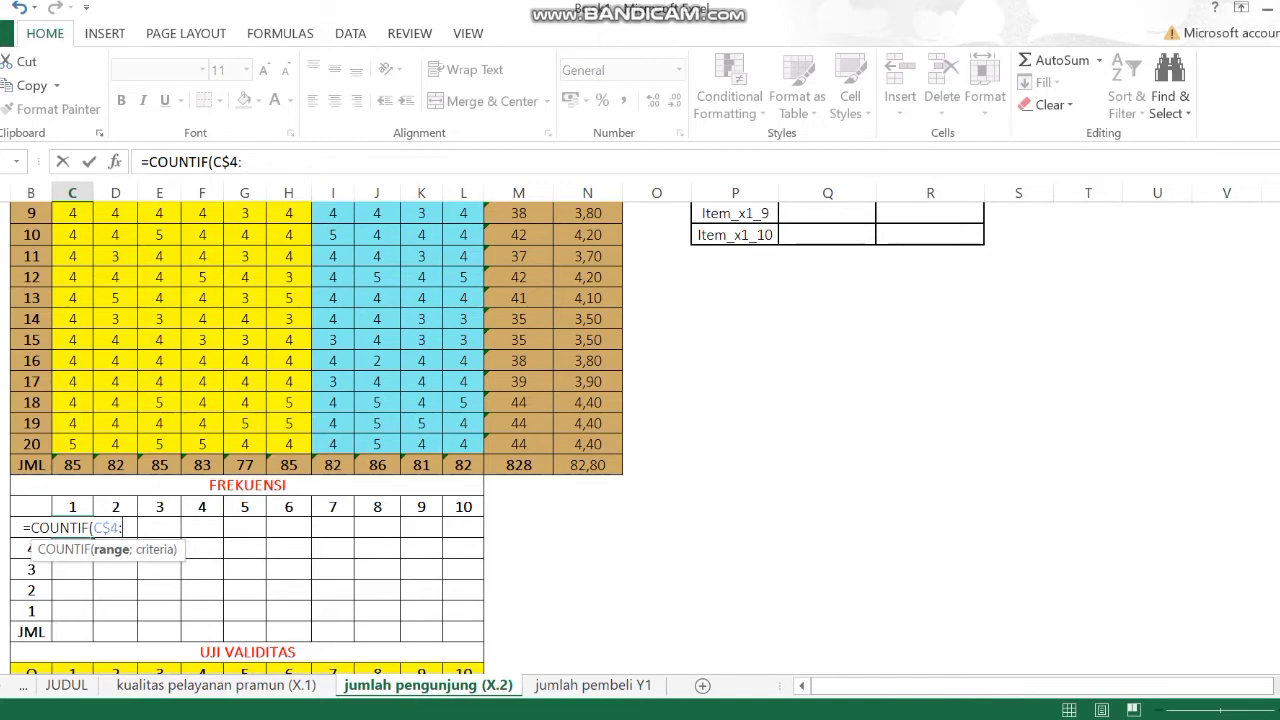
pyautogui.write('C23')
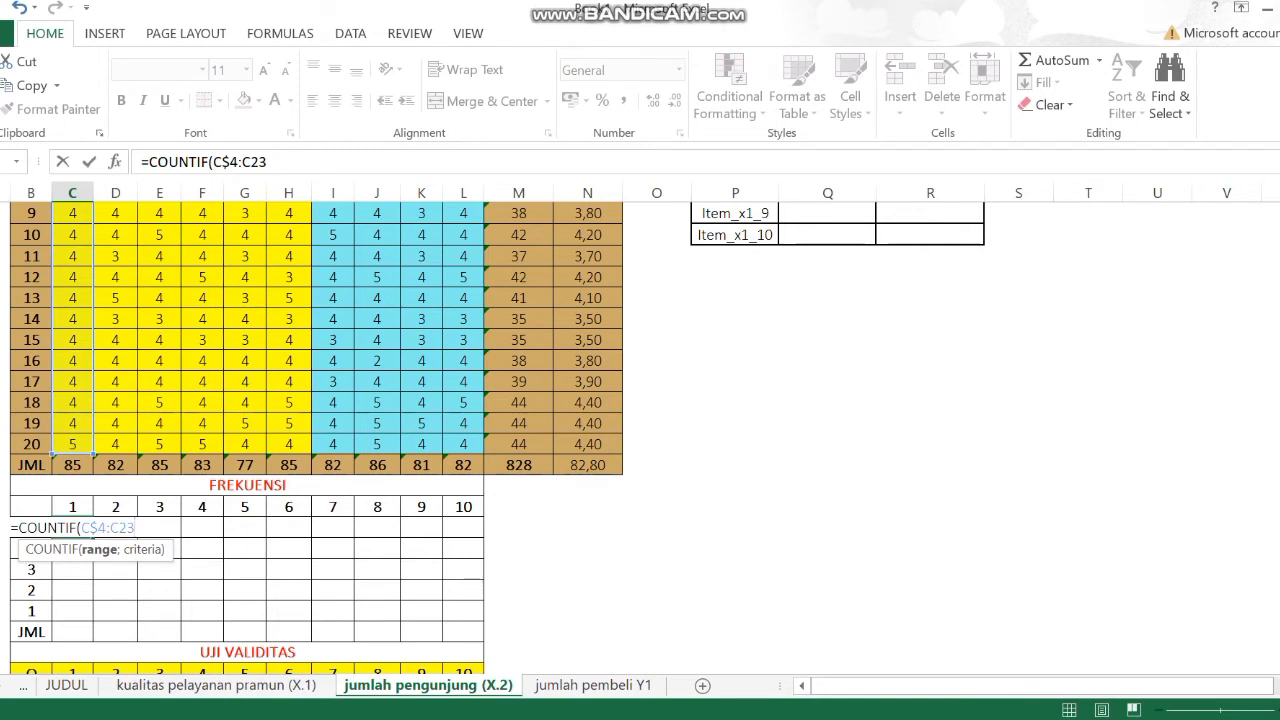
pyautogui.click(113, 527)
pyautogui.write('$23')
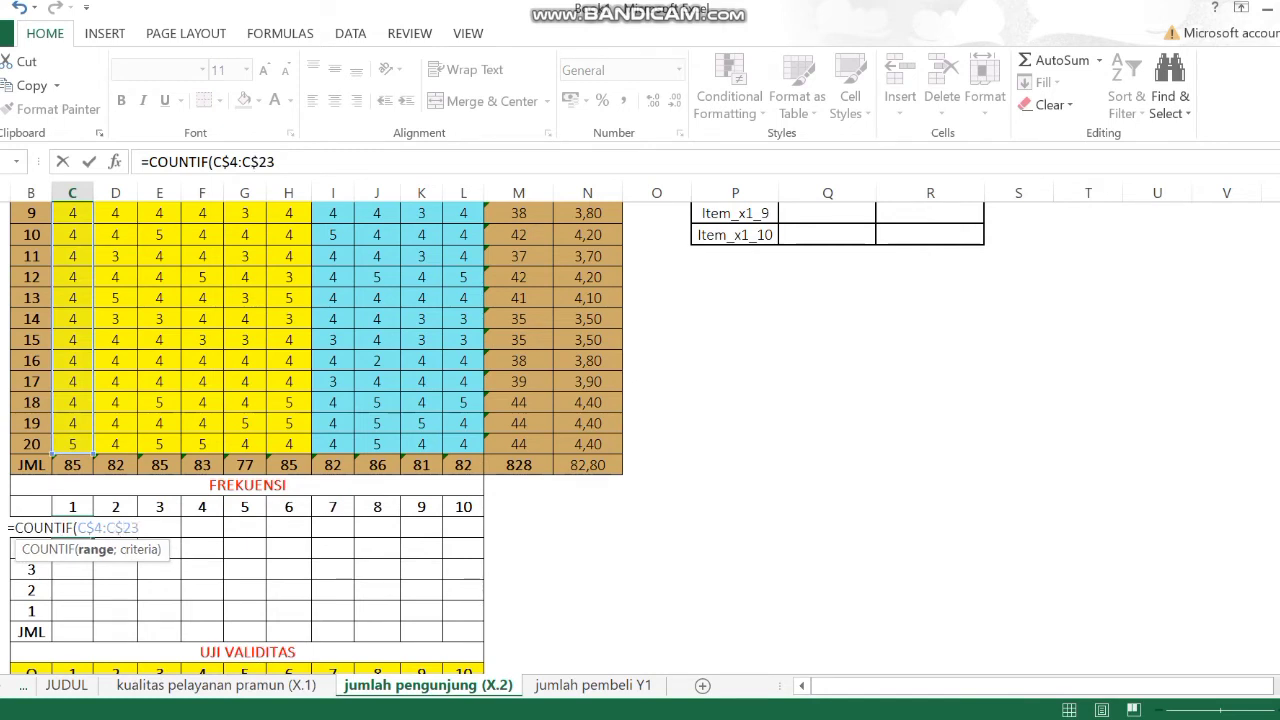
# - Complete the C27 formula as =COUNTIF(C$4:C$23;$B27), with the criteria column locked
pyautogui.write(';')
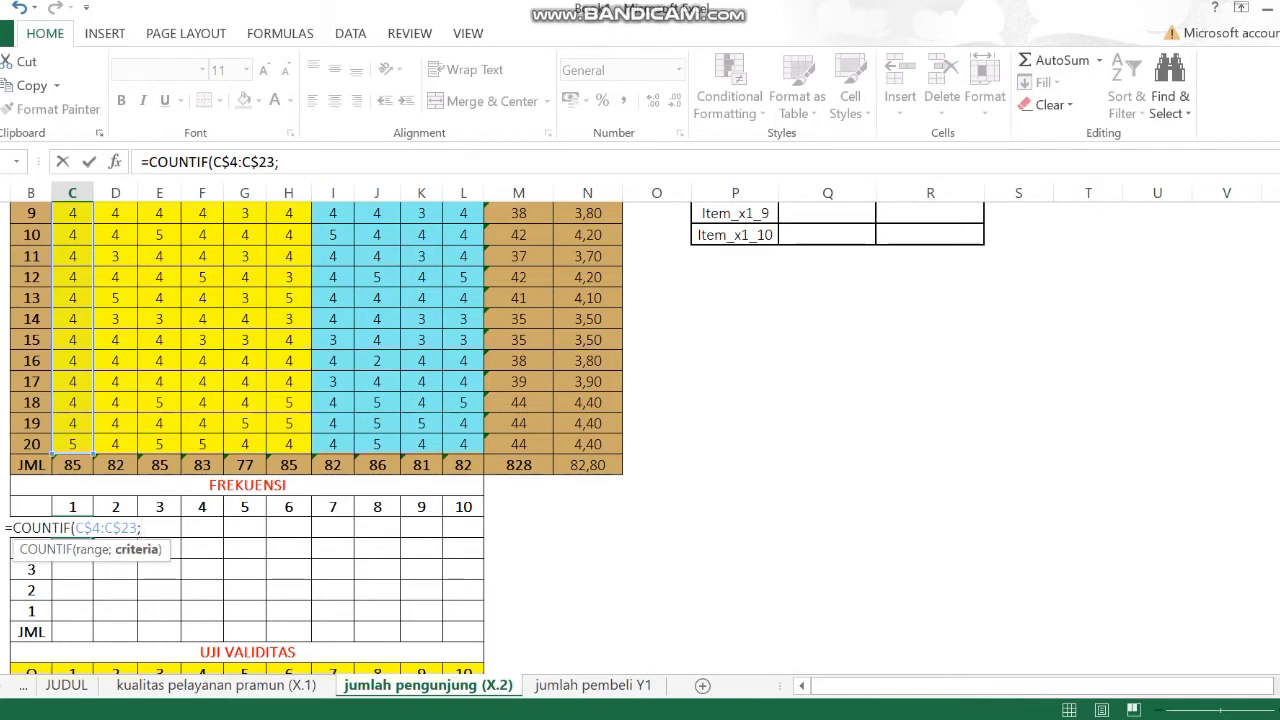
pyautogui.write('B27')
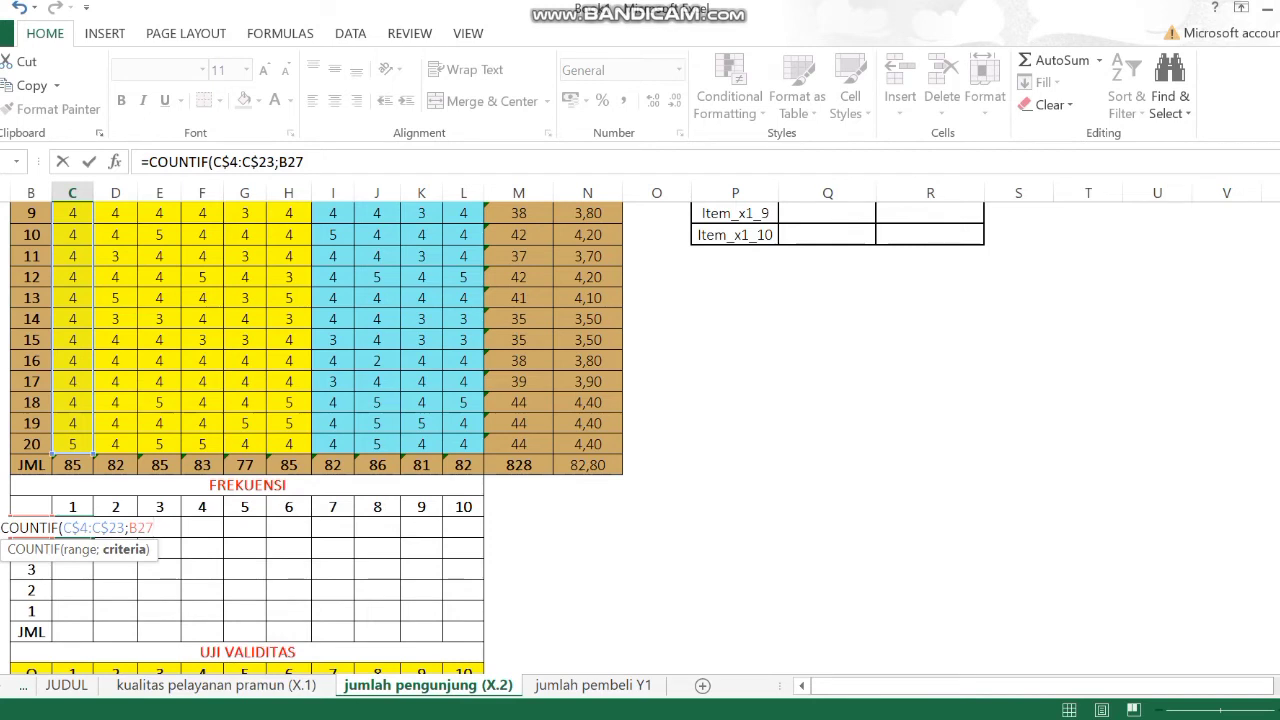
pyautogui.click(127, 527)
pyautogui.write('$')
pyautogui.press('End')
pyautogui.write(')')
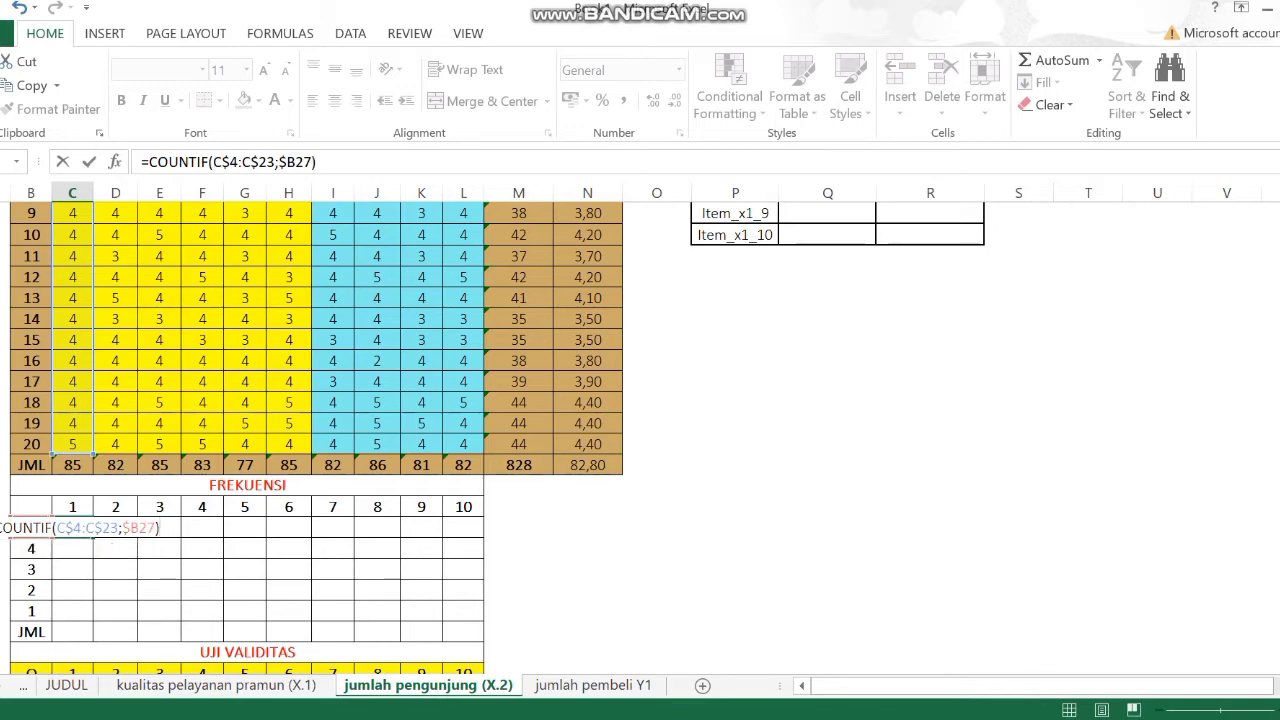
pyautogui.press('Return')
# - Fill the COUNTIF formula from C27 through L31 and AutoSum the frequencies into the JML row
pyautogui.click(72, 527)
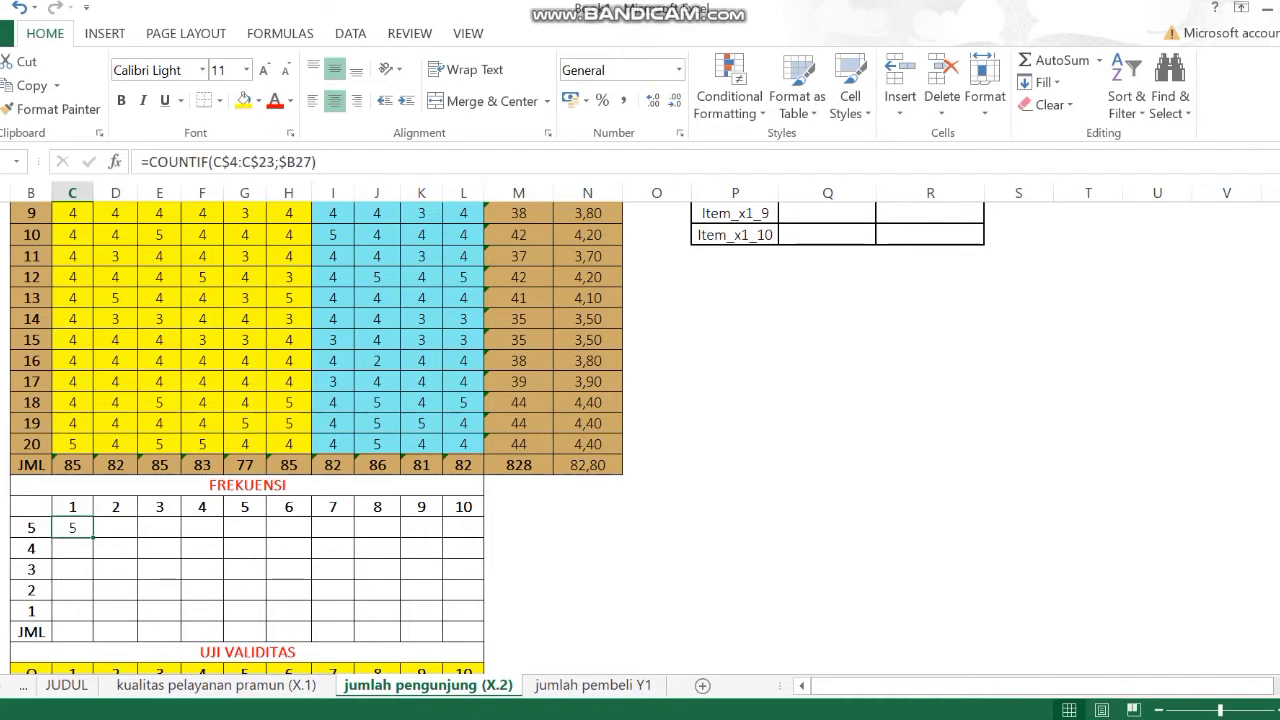
pyautogui.moveTo(93, 537); pyautogui.dragTo(484, 612)
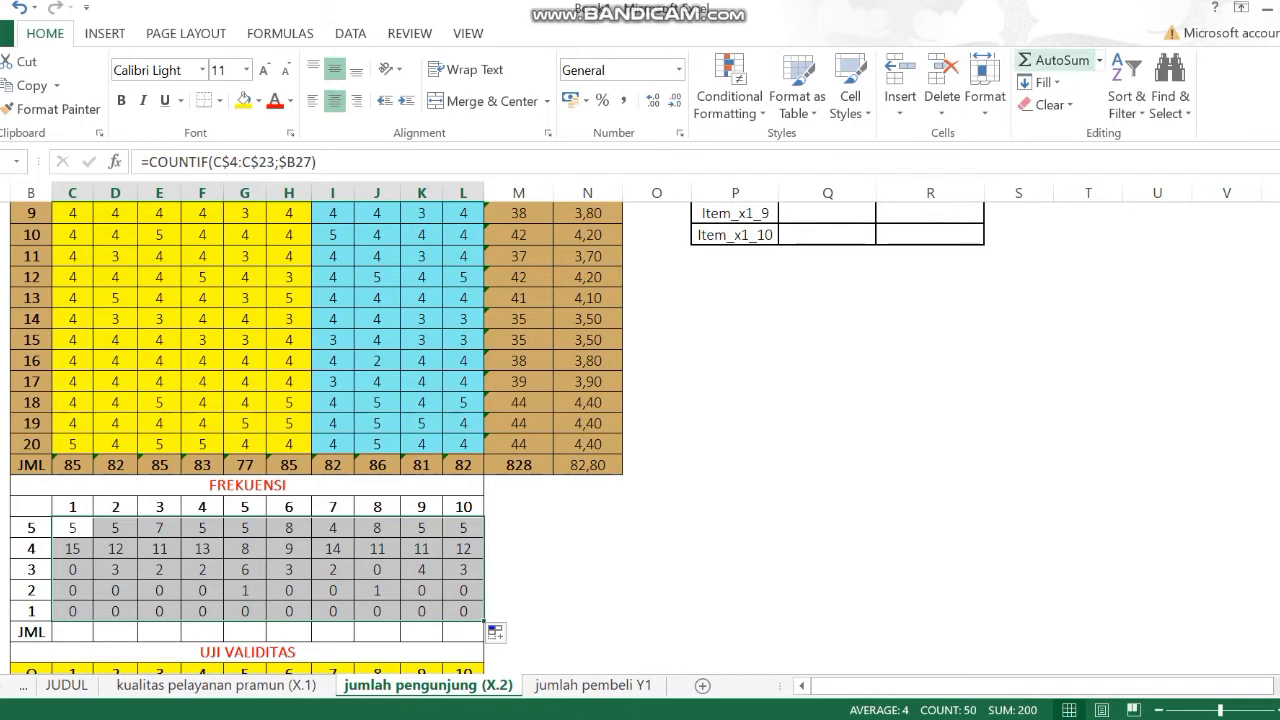
pyautogui.click(1060, 62)
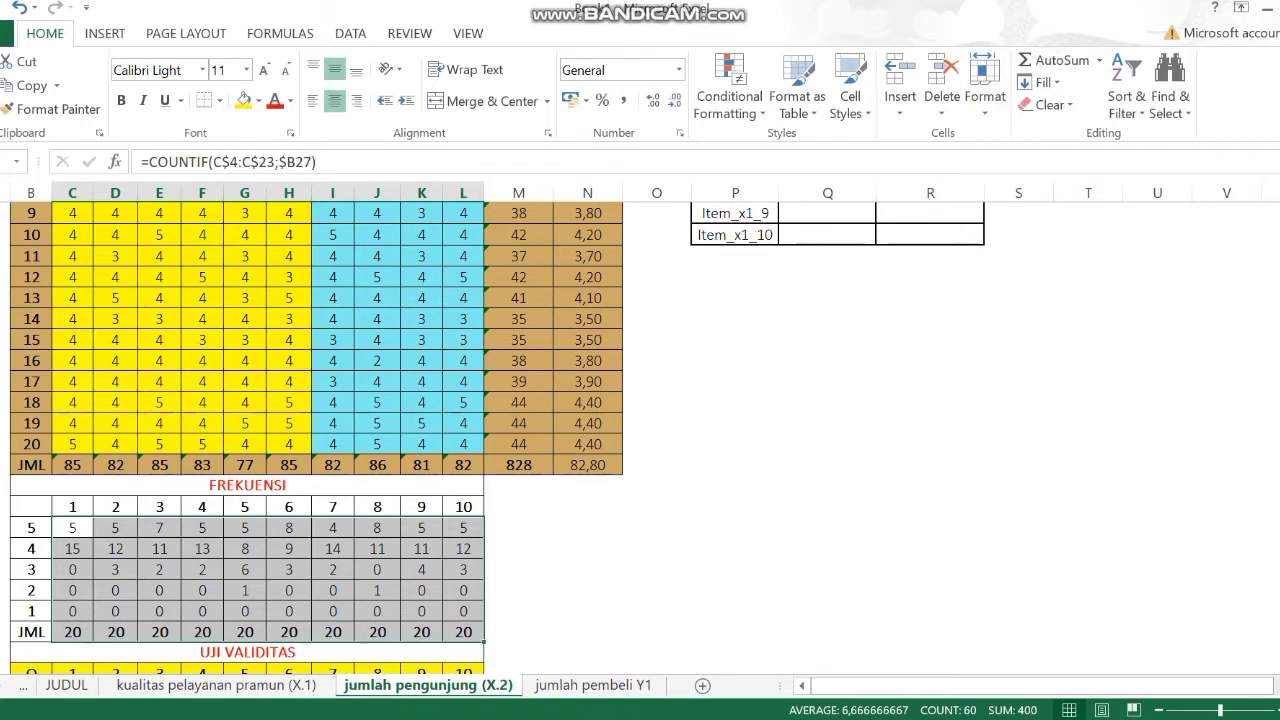
# - Start a PEARSON formula in the UJI VALIDITAS X cell for item 1, with C4:C23 as the first array
pyautogui.moveTo(1276, 380); pyautogui.dragTo(1276, 385)
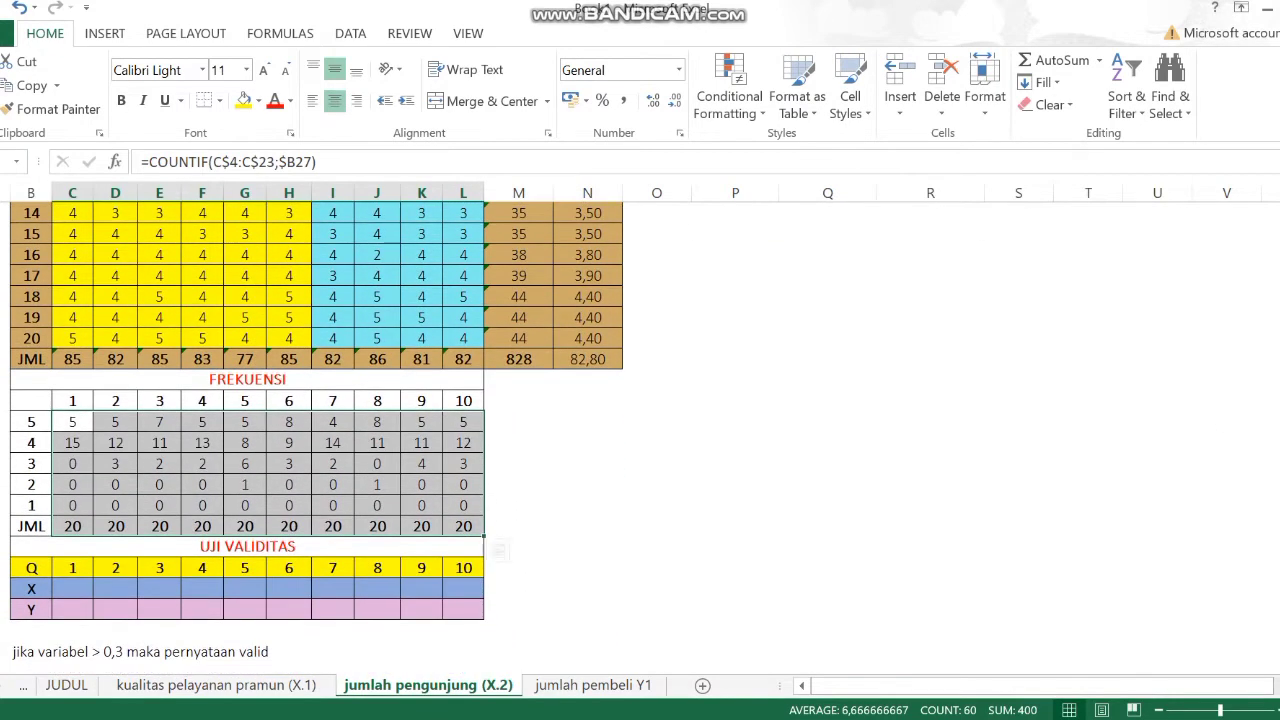
pyautogui.click(70, 589)
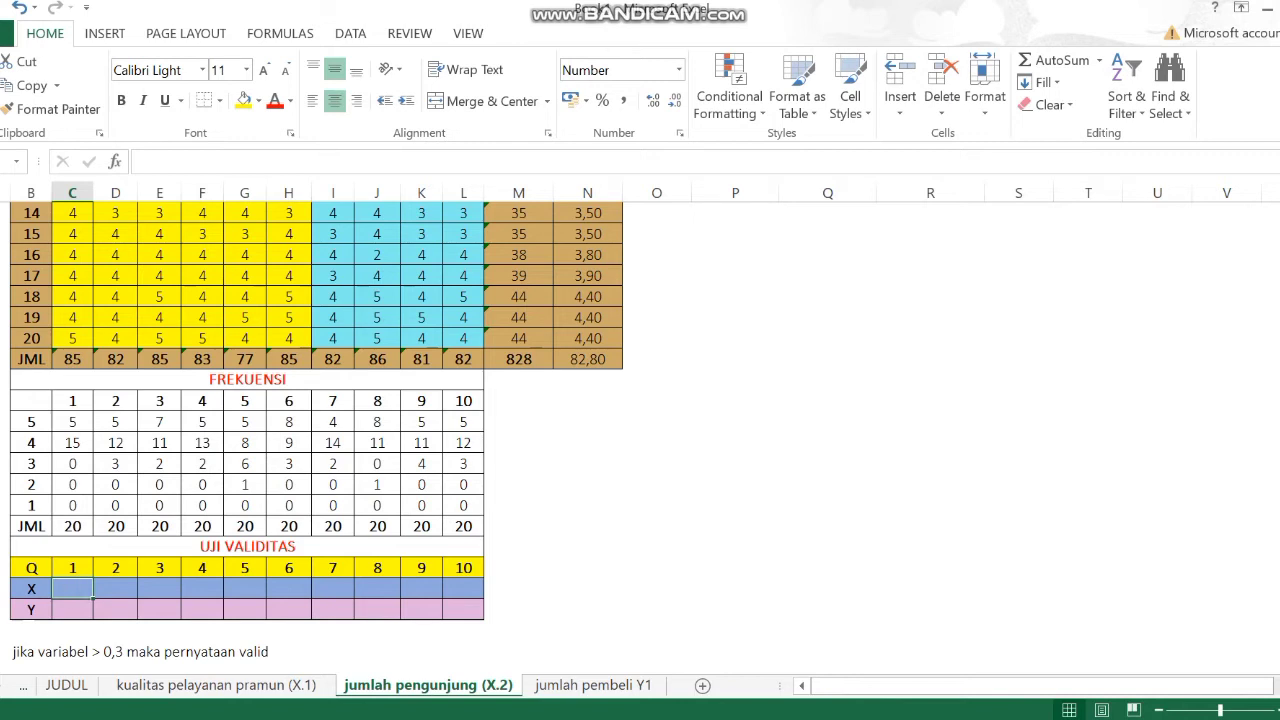
pyautogui.write('=PEARSON')
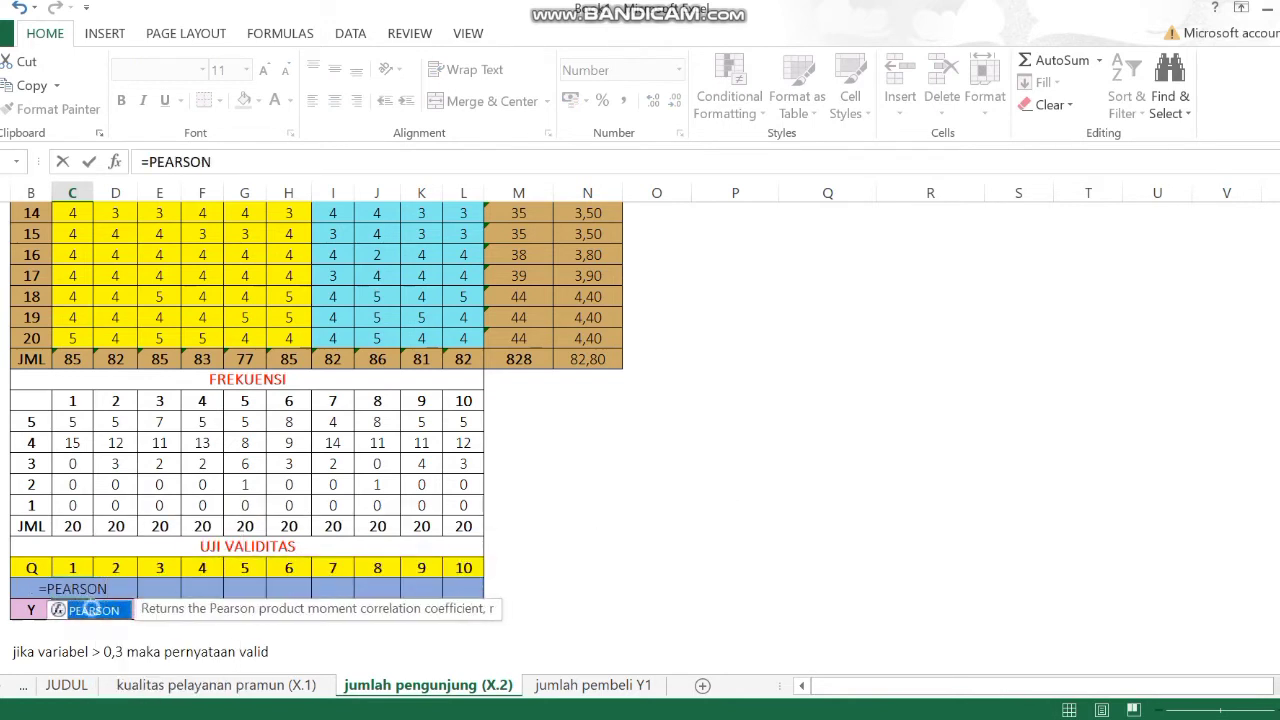
pyautogui.write('(')
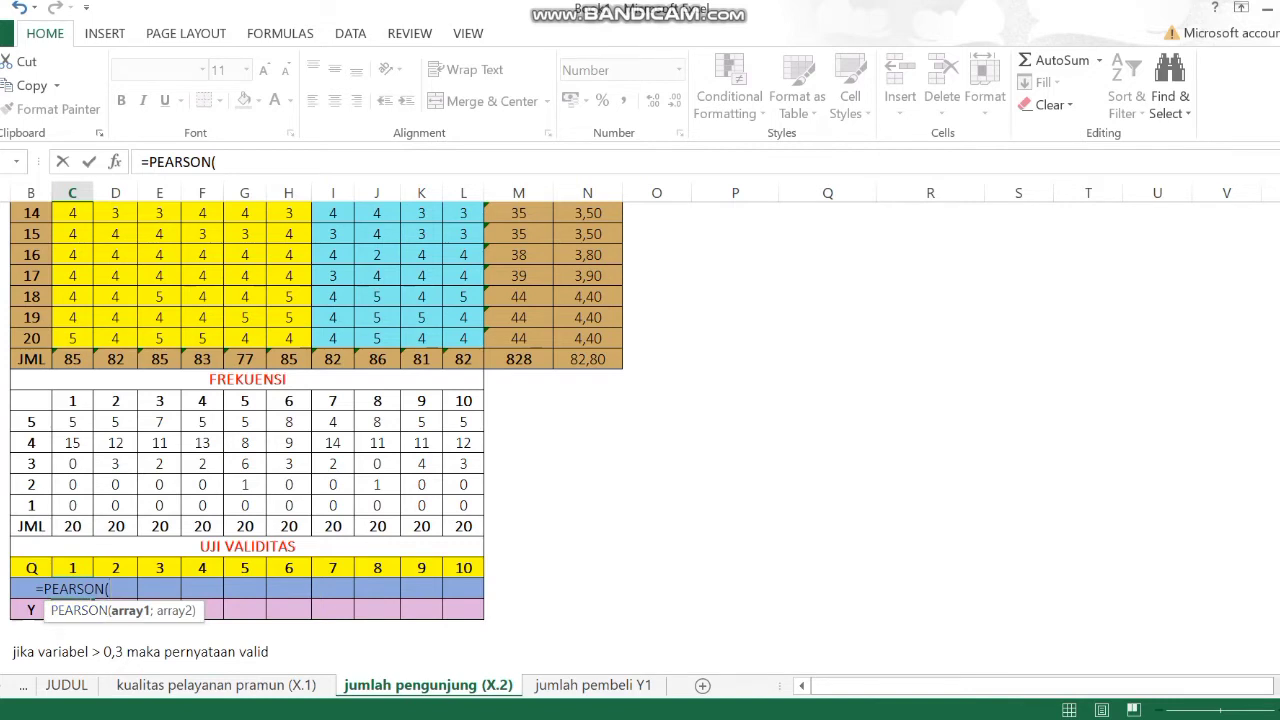
pyautogui.write('C4')
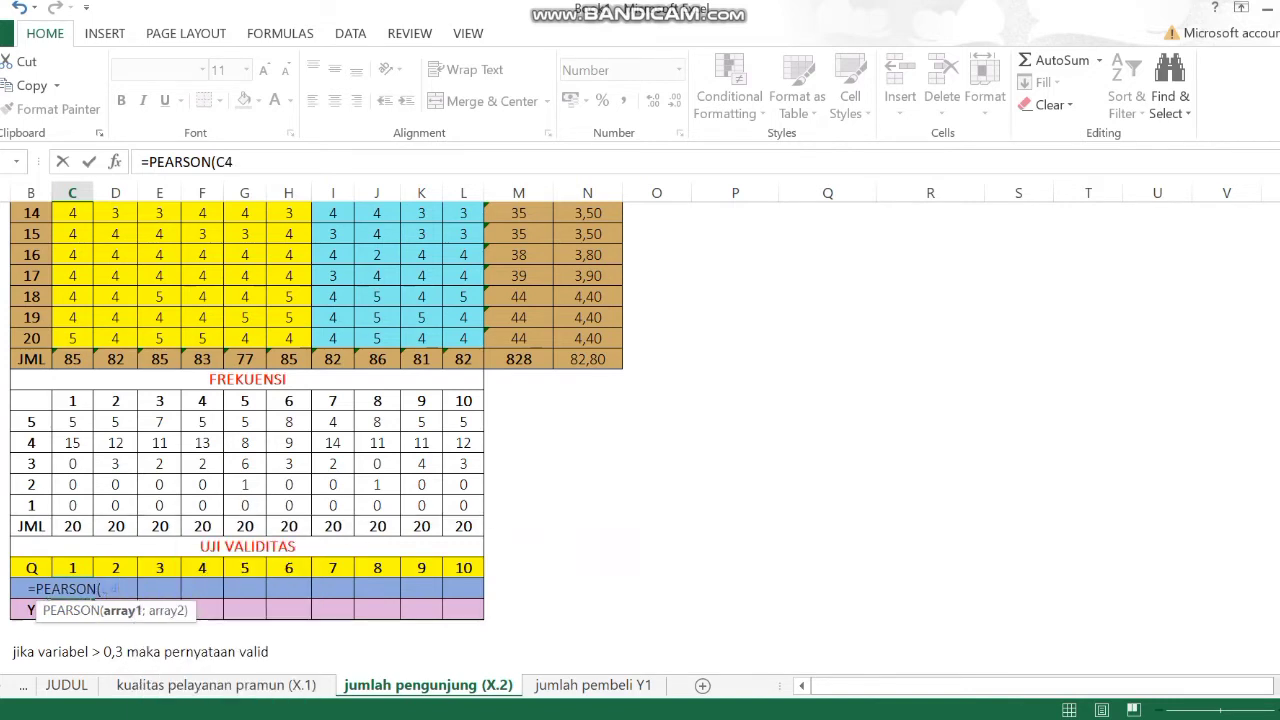
pyautogui.write(':C23')
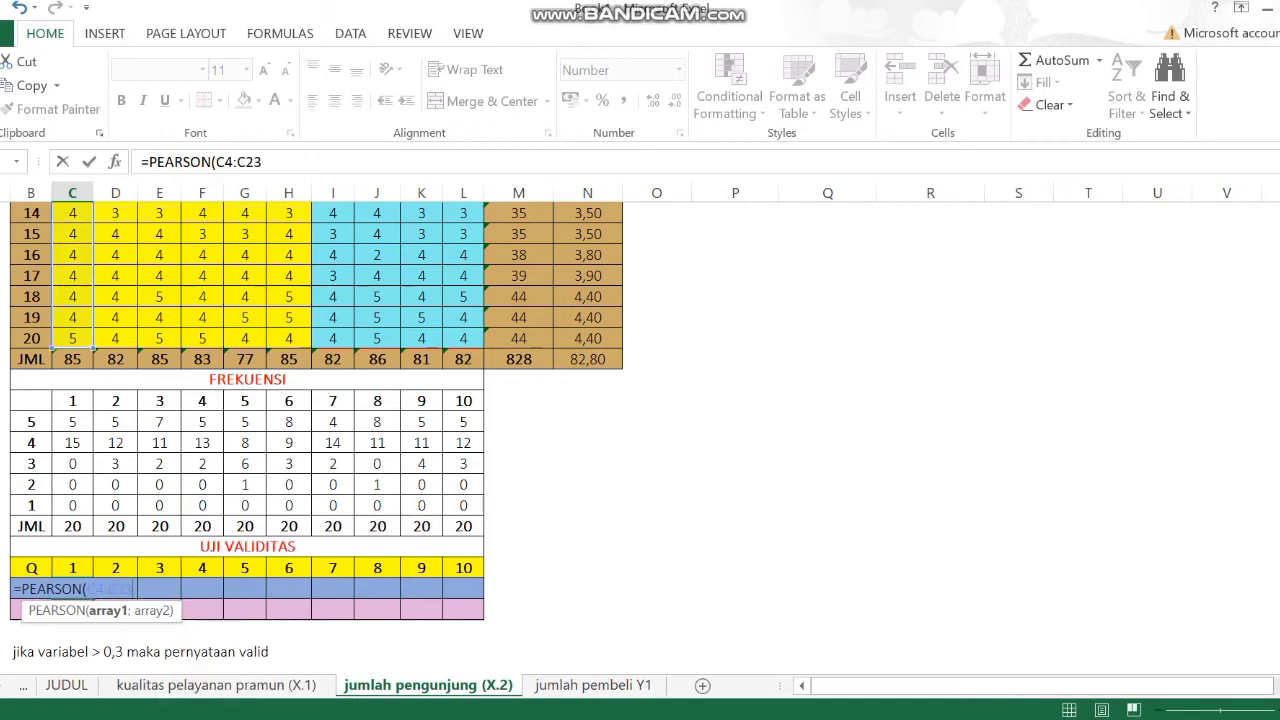
pyautogui.write(';')
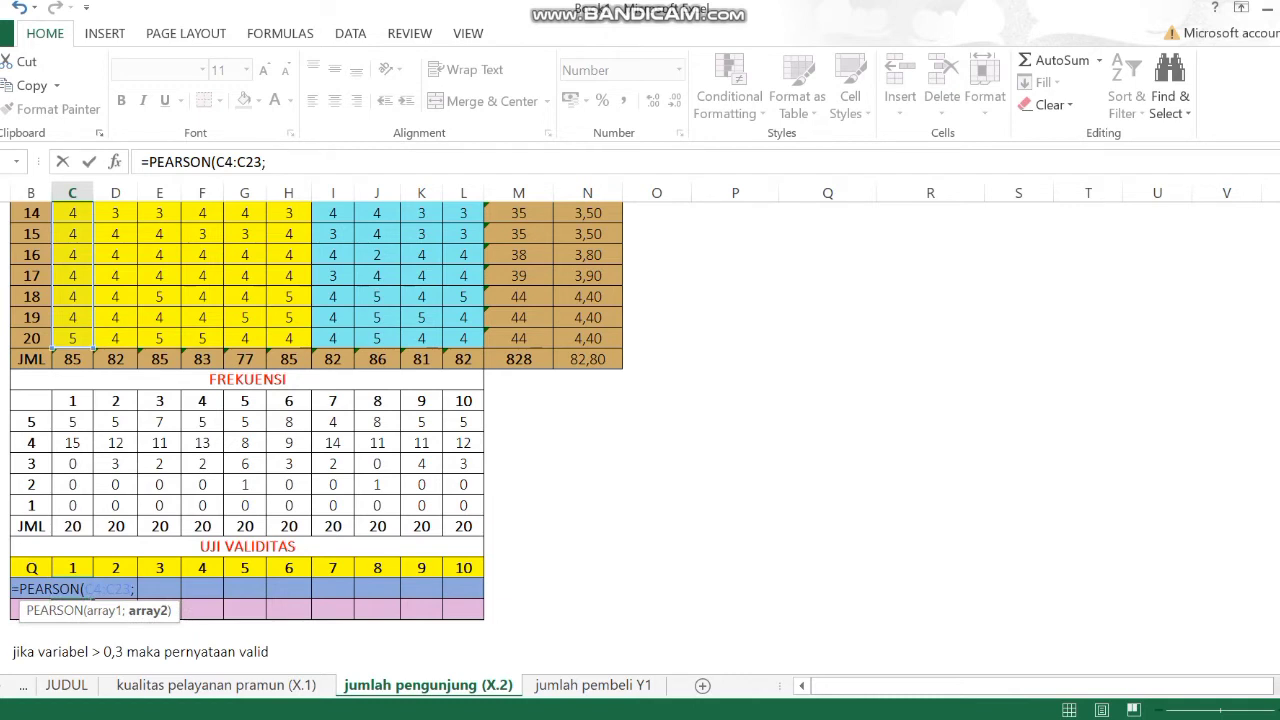
# - Begin the PEARSON formula's second array at M4, with both its column and row locked
pyautogui.write('M')
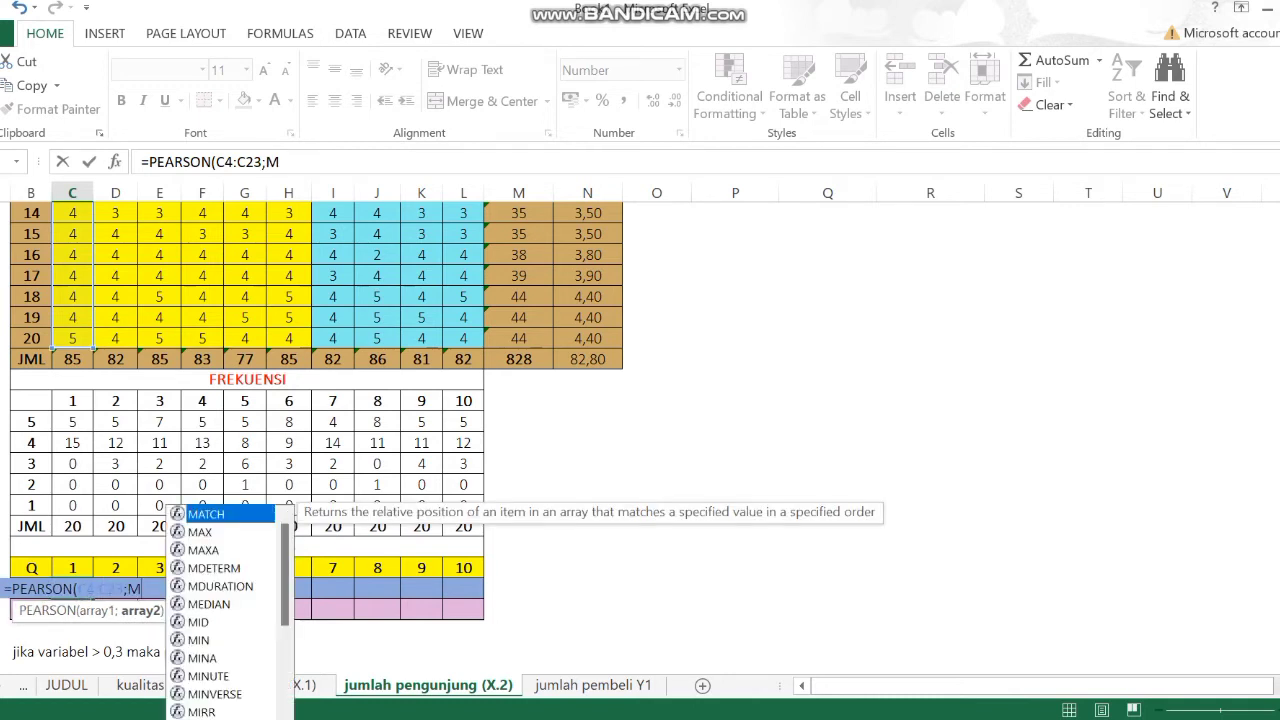
pyautogui.write('4')
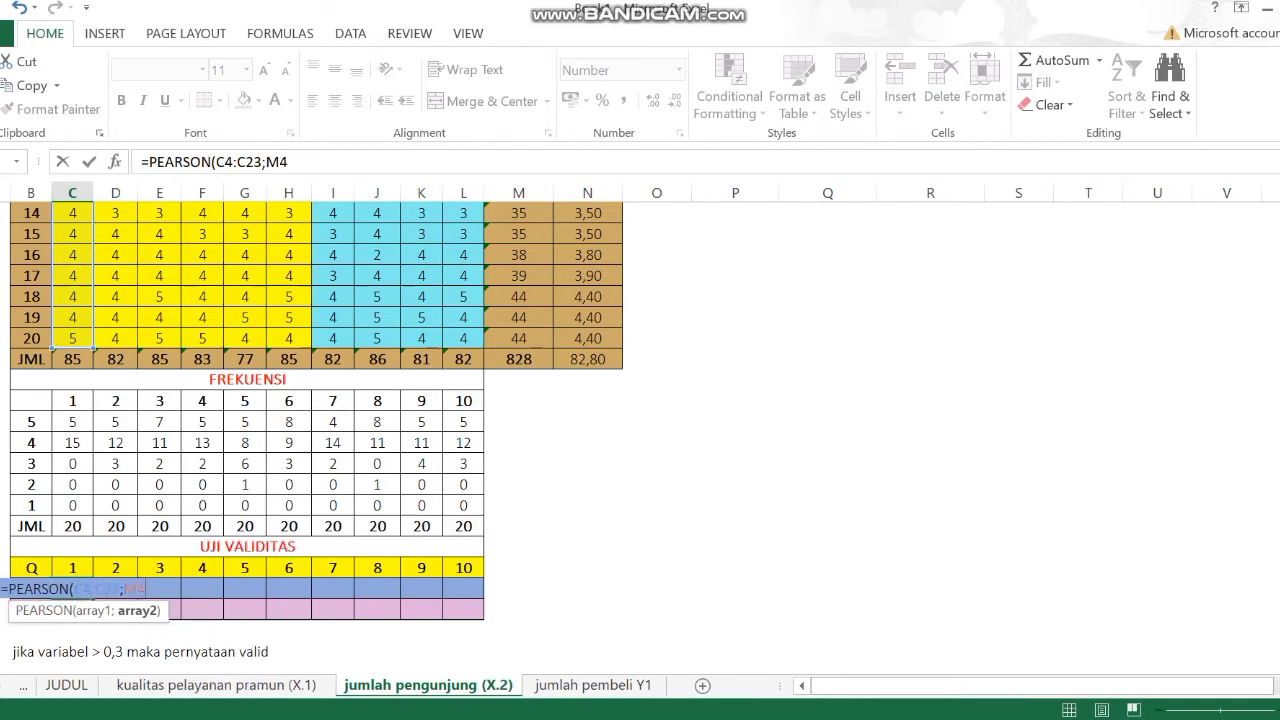
pyautogui.press('F4')
pyautogui.press('F4')
pyautogui.press('F4')
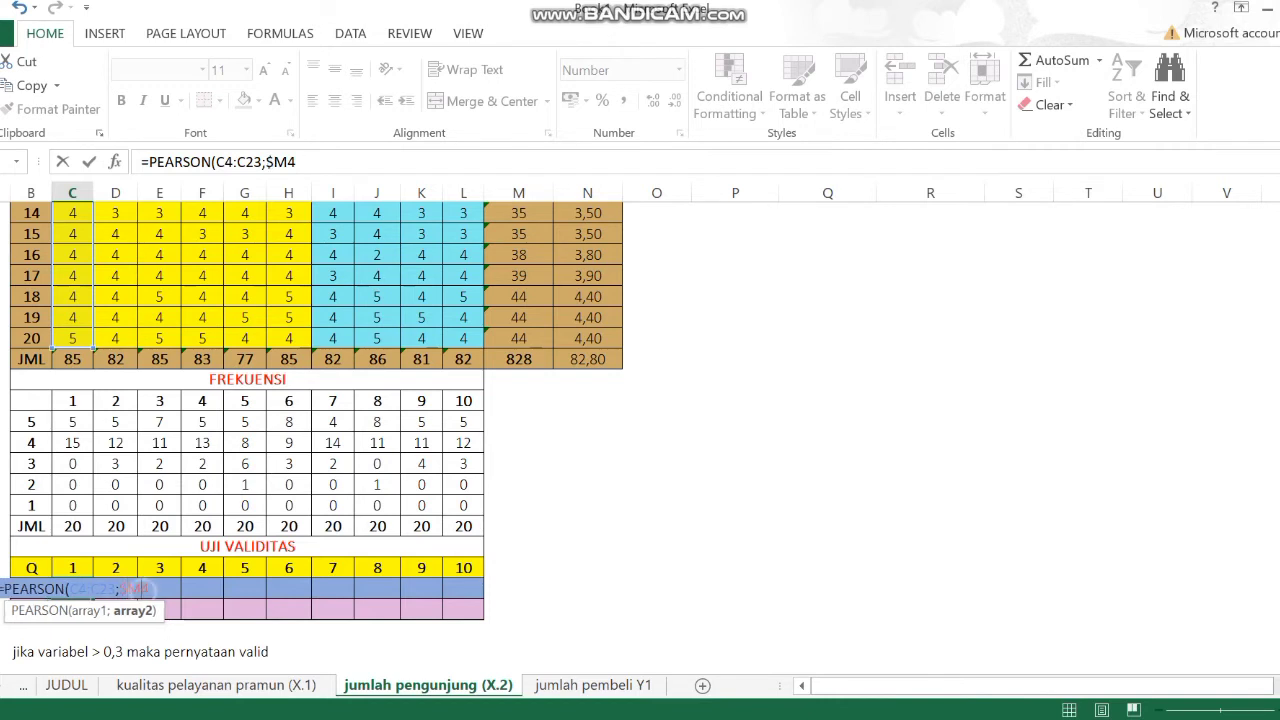
pyautogui.press('F4')
pyautogui.press('F4')
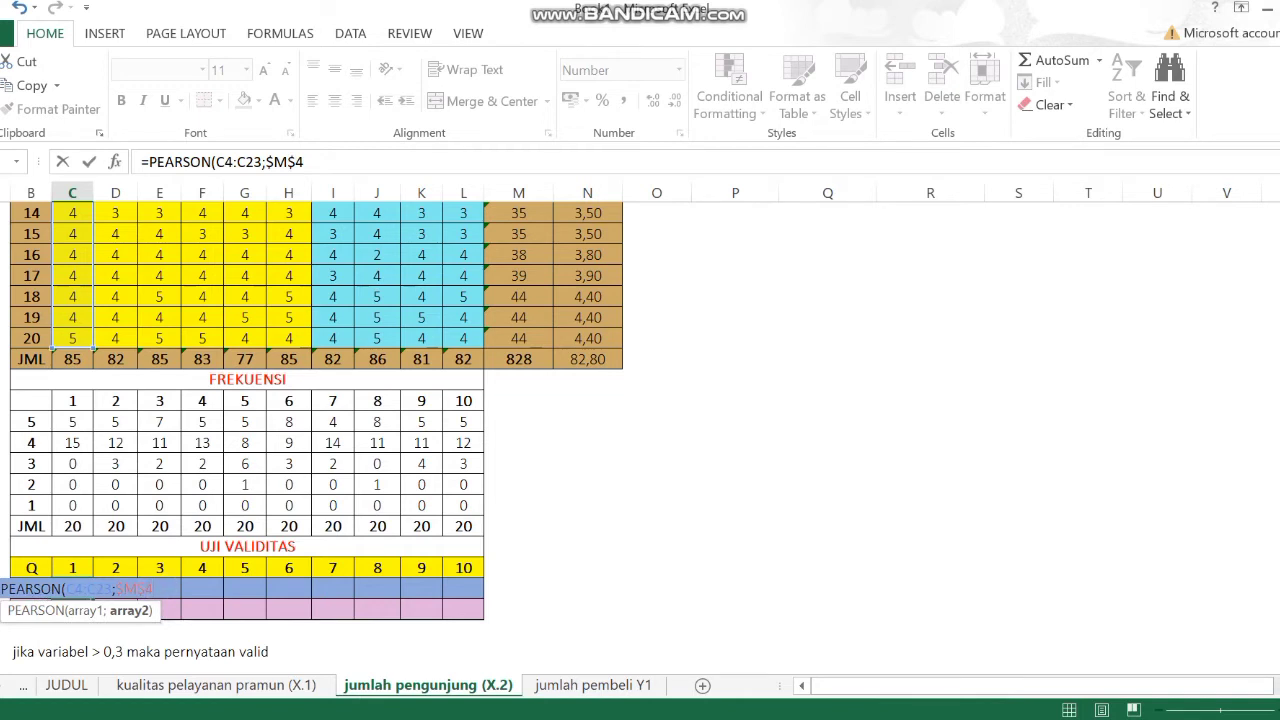
# - Complete the formula as =PEARSON(C4:C23;$M$4:$M$23) and fill it across the X row through item 10
pyautogui.write(':')
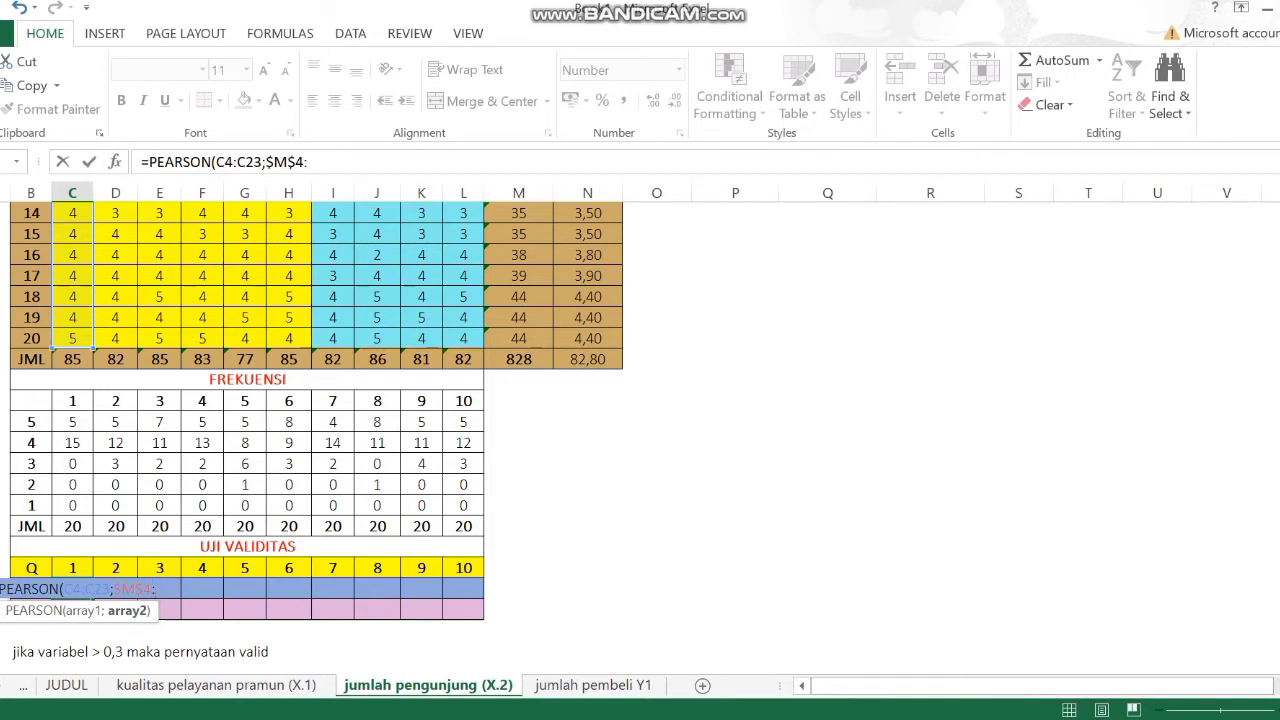
pyautogui.write('M23')
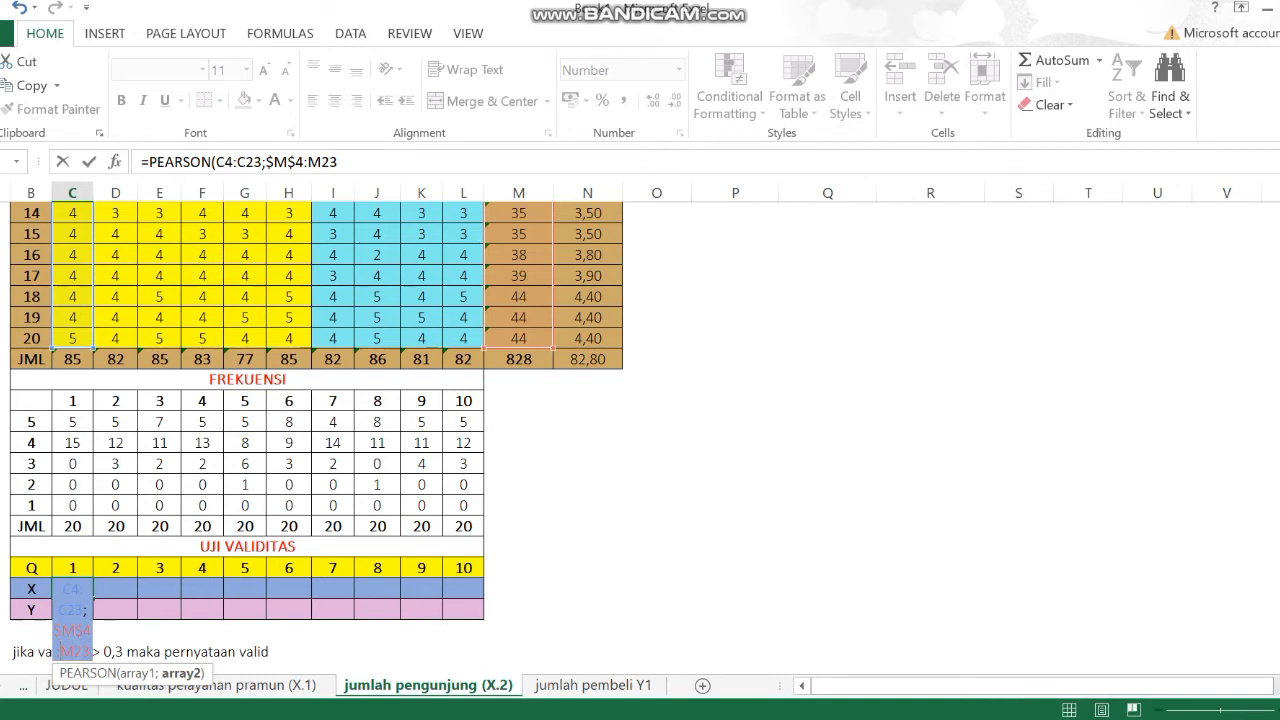
pyautogui.write('$M')
pyautogui.write('$M$')
pyautogui.press('End')
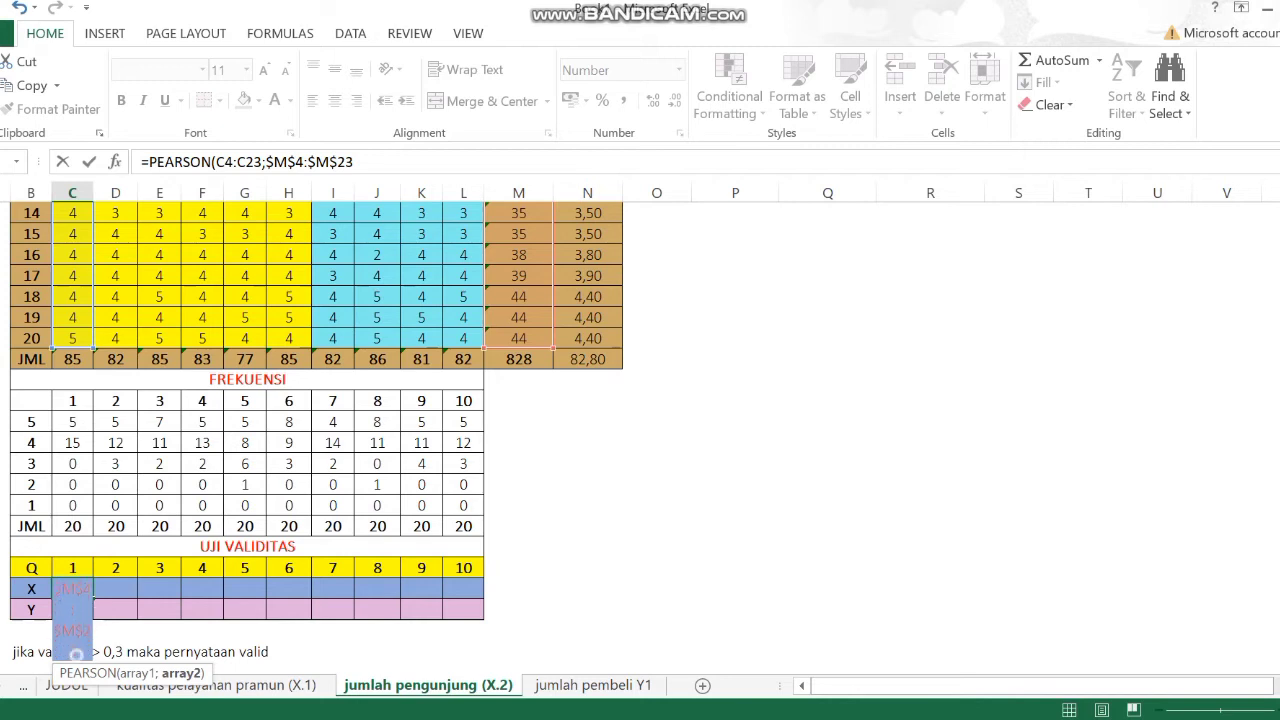
pyautogui.write(')')
pyautogui.press('Return')
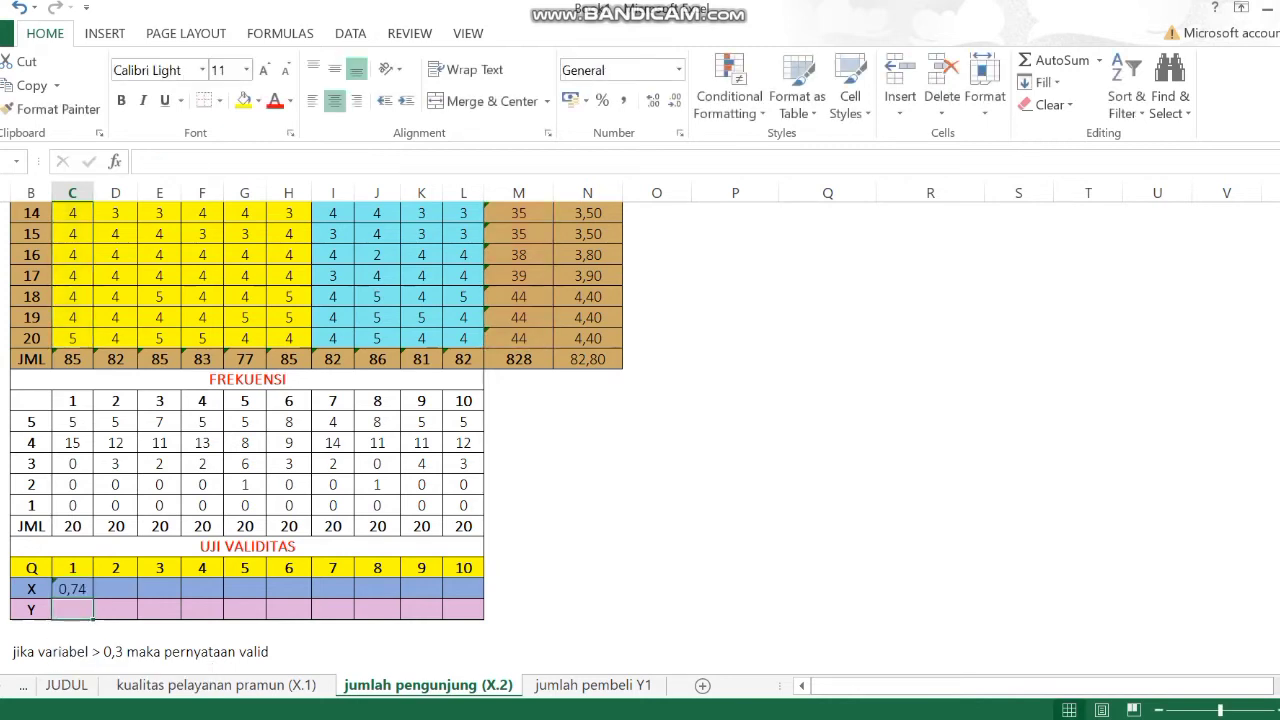
pyautogui.click(72, 589)
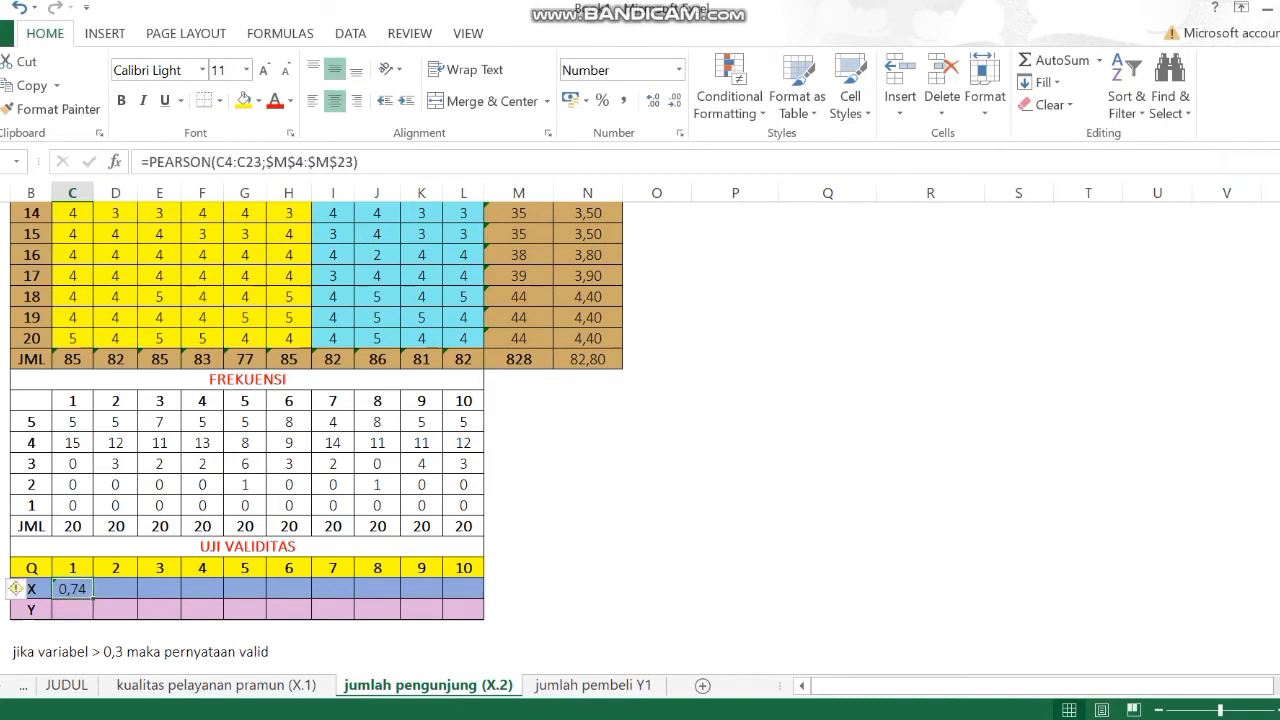
pyautogui.moveTo(93, 599); pyautogui.dragTo(476, 592)
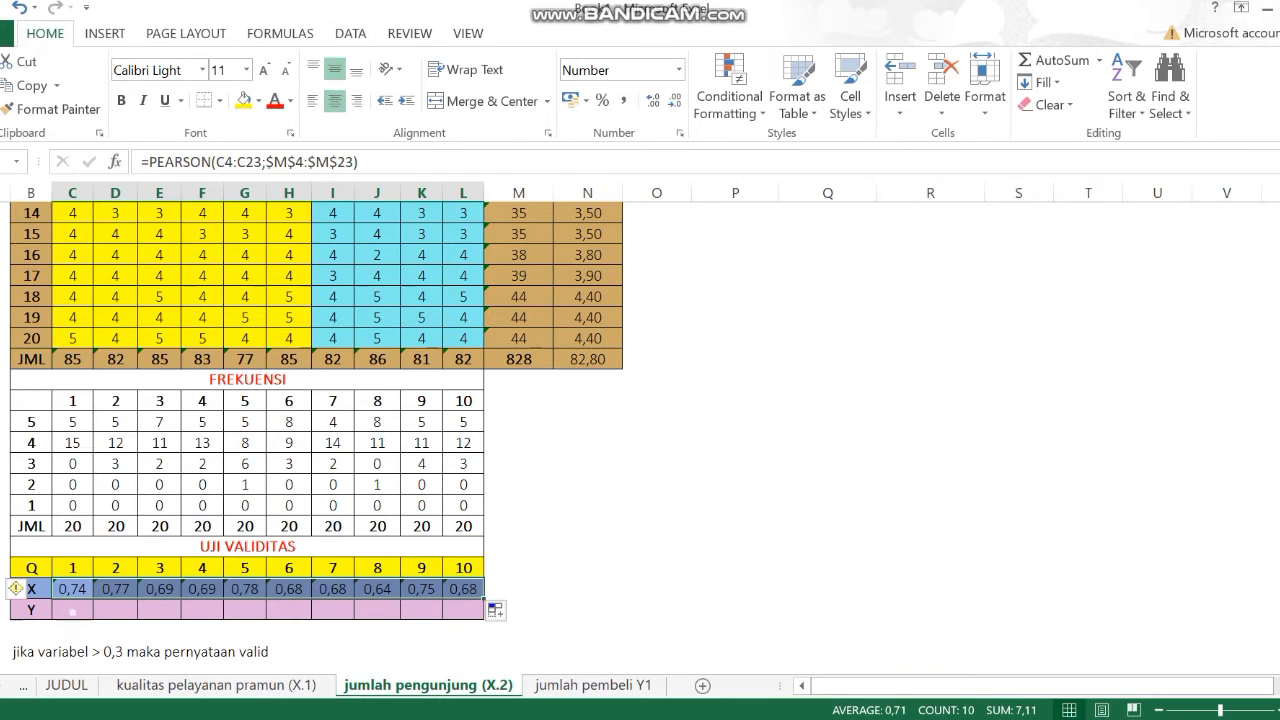
# - Enter VALID in the Y row for item 1 and fill it across through item 10
pyautogui.click(72, 609)
pyautogui.write('VALID')
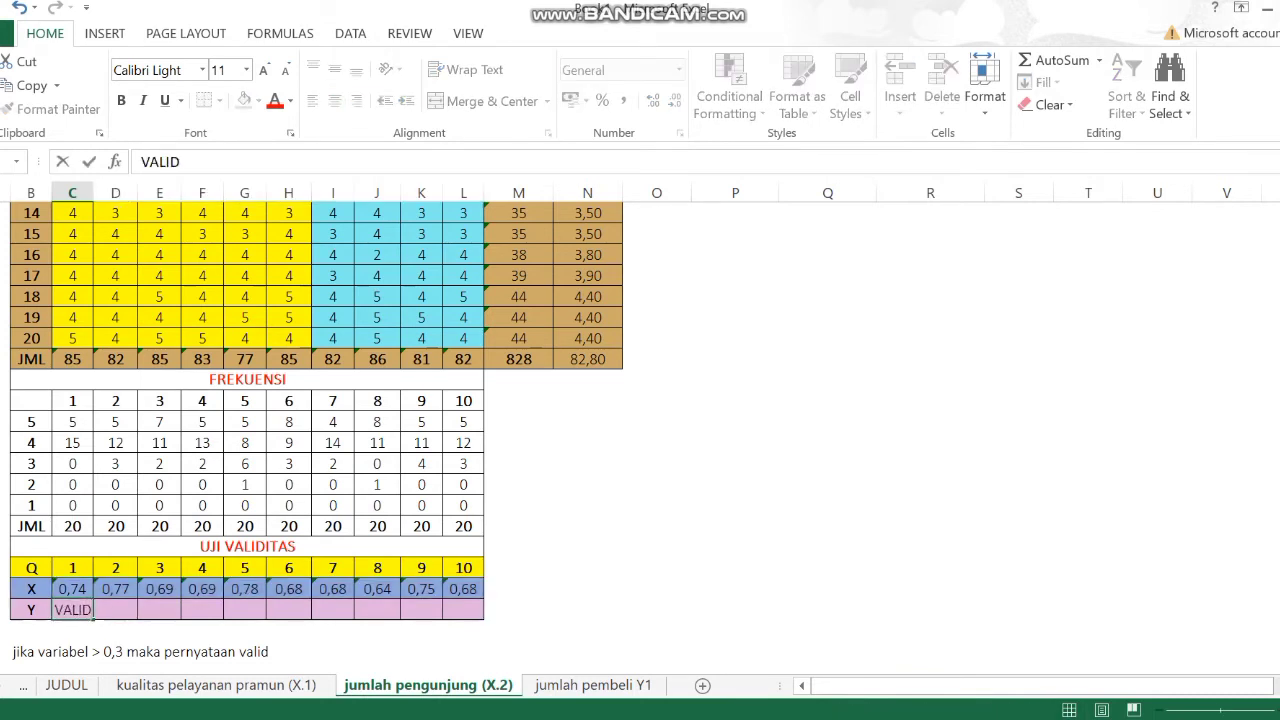
pyautogui.press('Tab')
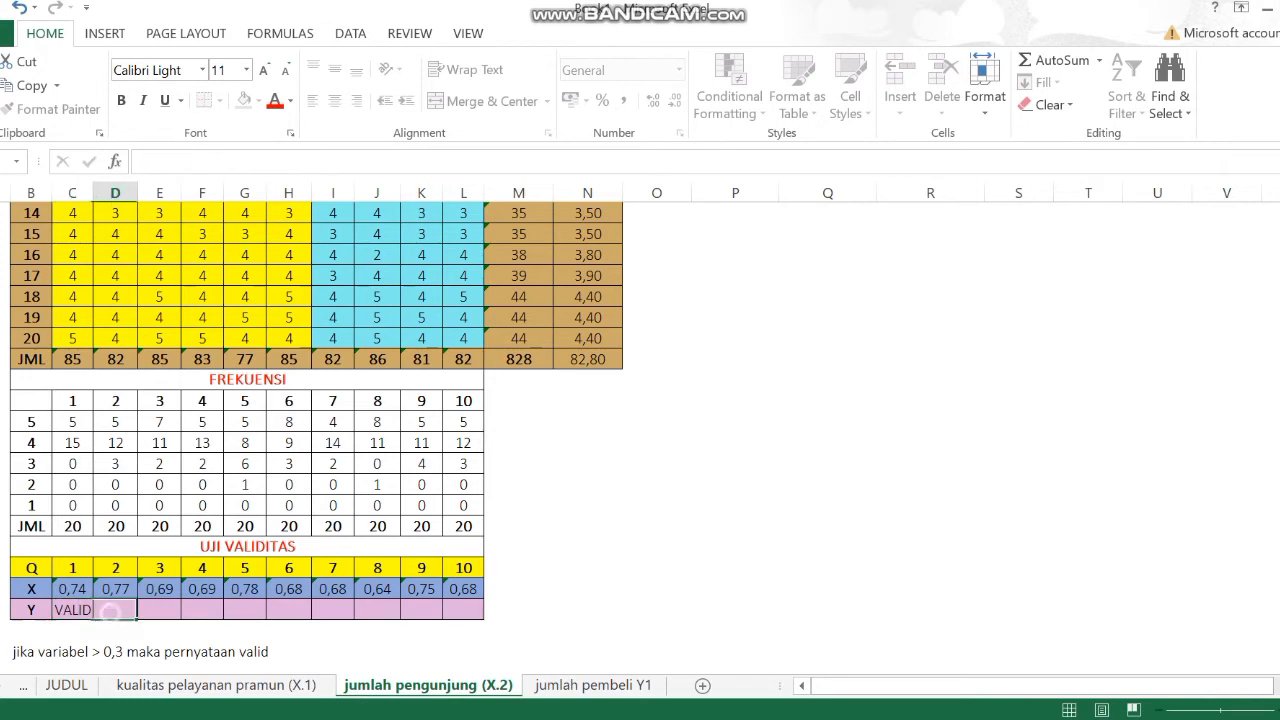
pyautogui.press('Left')
pyautogui.moveTo(92, 619); pyautogui.dragTo(474, 612)
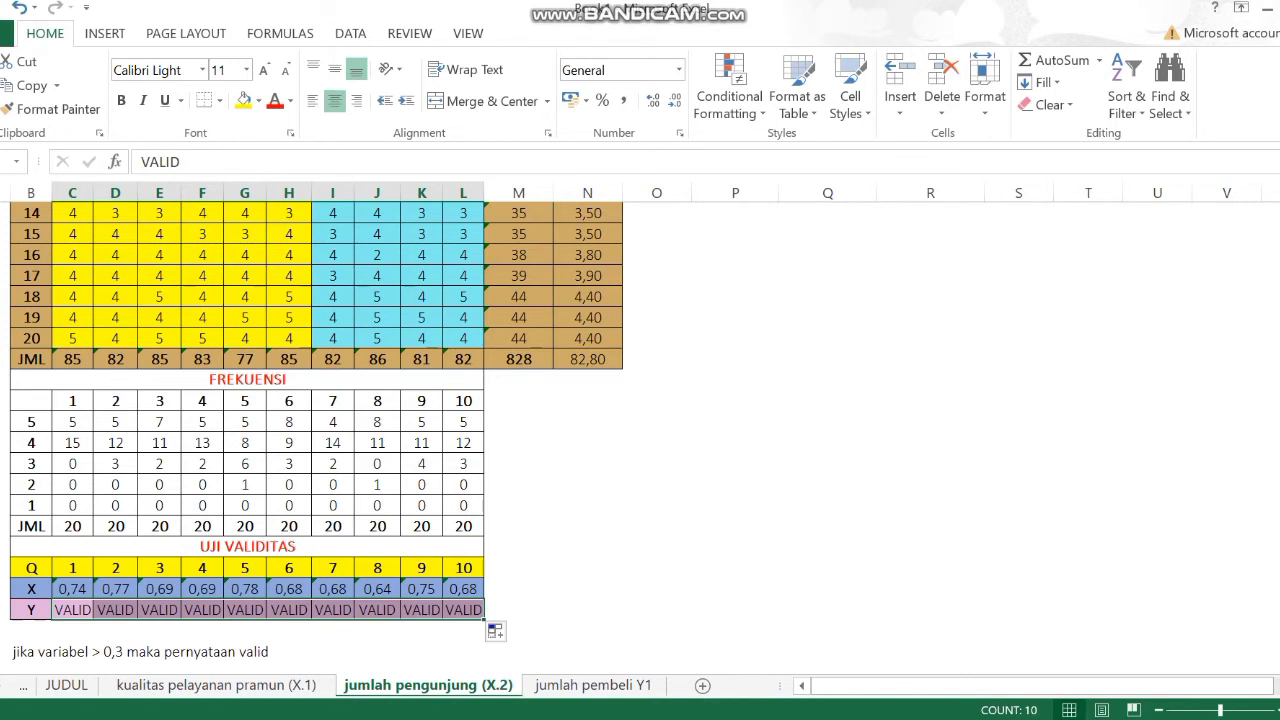
# - Copy the X and Y validity rows for all ten items into TABEL VALIDITAS as transposed values, starting at the Item_x1_1 TK. Validitas cell
pyautogui.moveTo(72, 588); pyautogui.dragTo(478, 609)
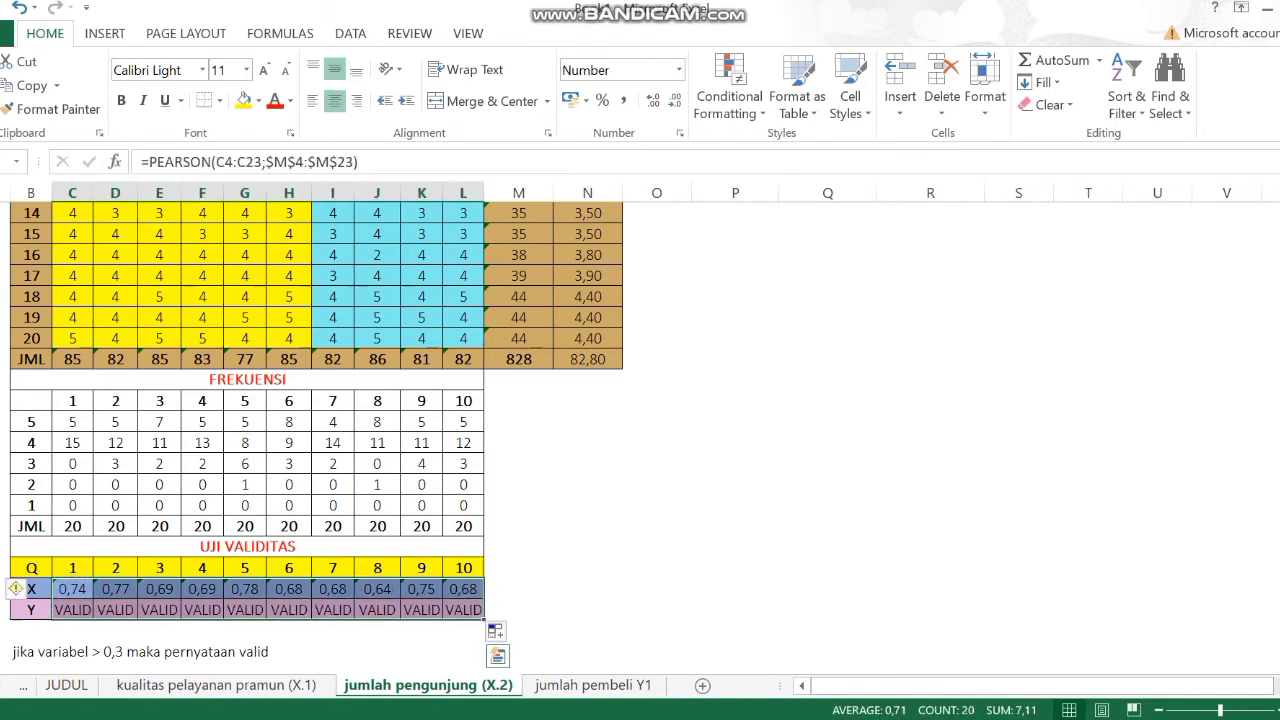
pyautogui.hotkey('ctrl', 'c')
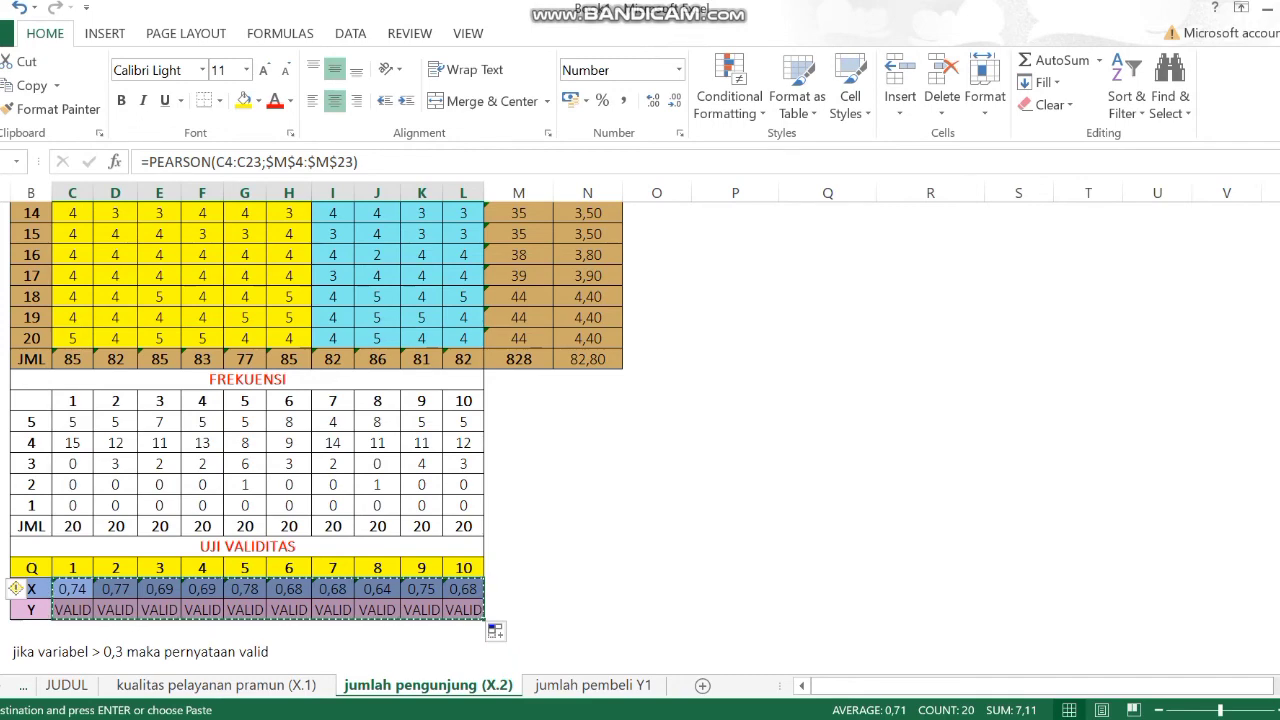
pyautogui.scroll(2, 640, 420)
pyautogui.scroll(3, 316, 440)
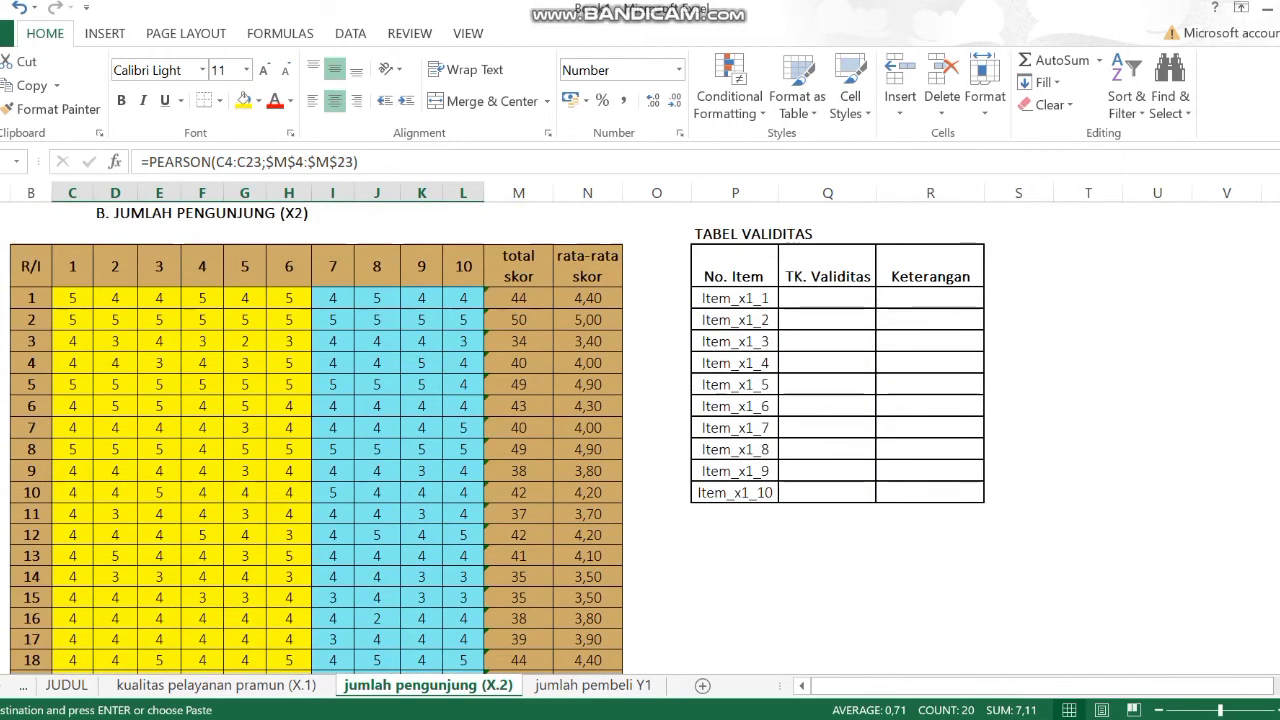
pyautogui.click(827, 297)
pyautogui.rightClick(828, 294)
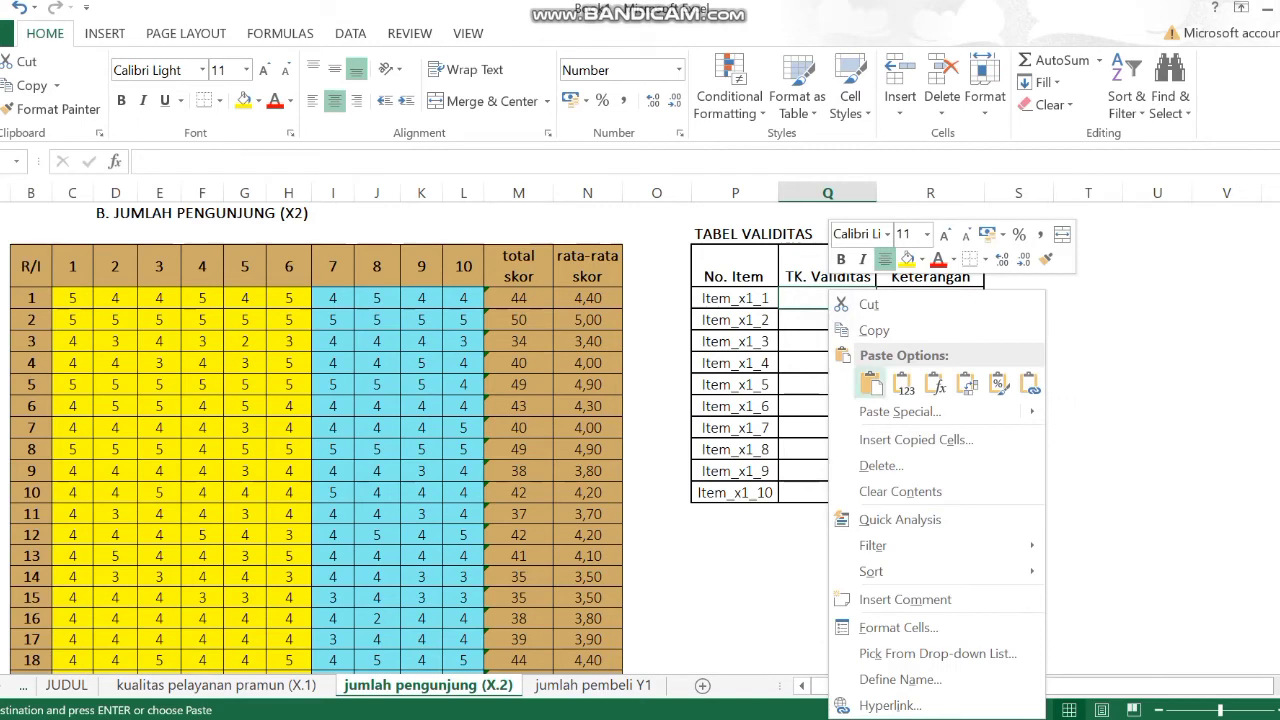
pyautogui.click(900, 411)
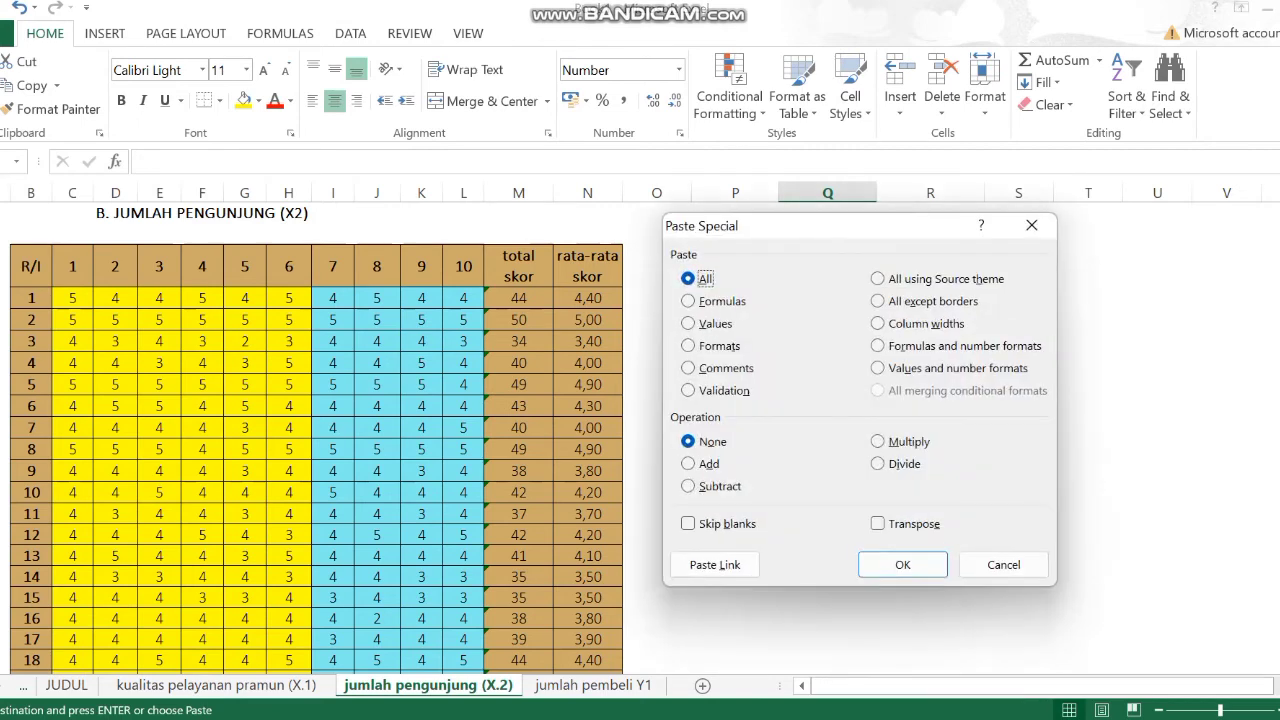
pyautogui.press('v')
pyautogui.press('e')
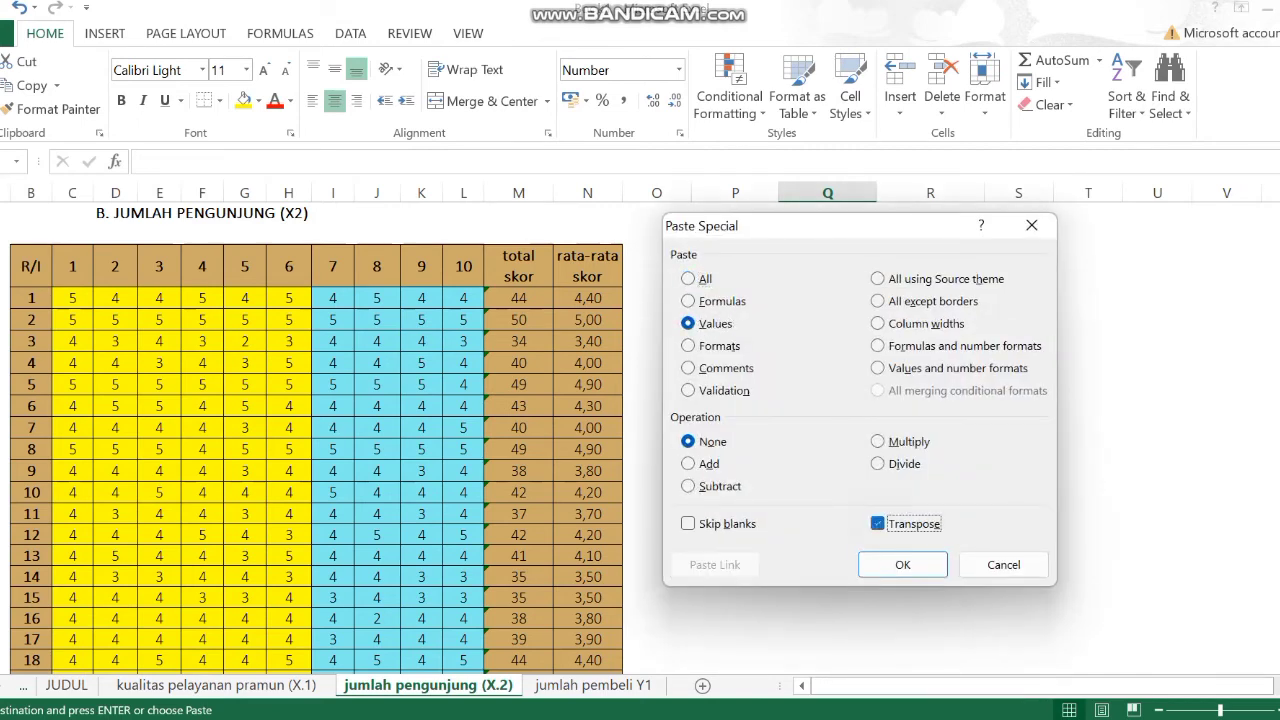
pyautogui.press('Return')
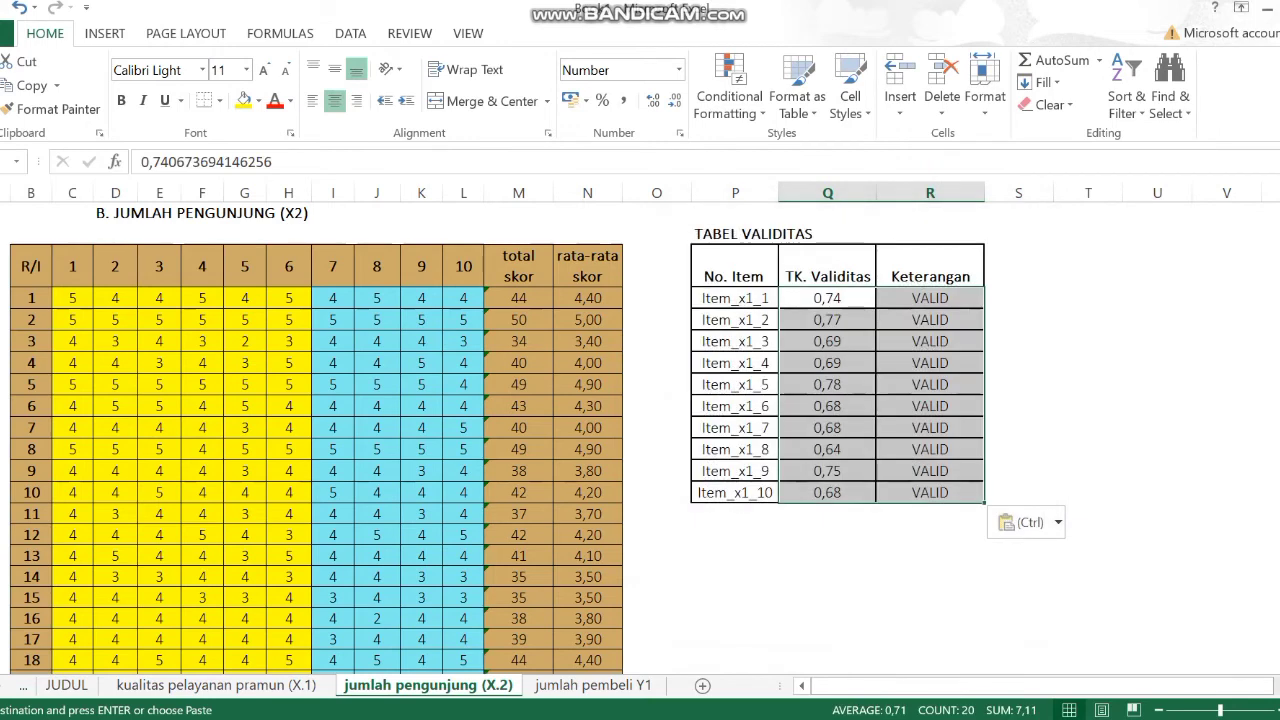
pyautogui.click(930, 596)
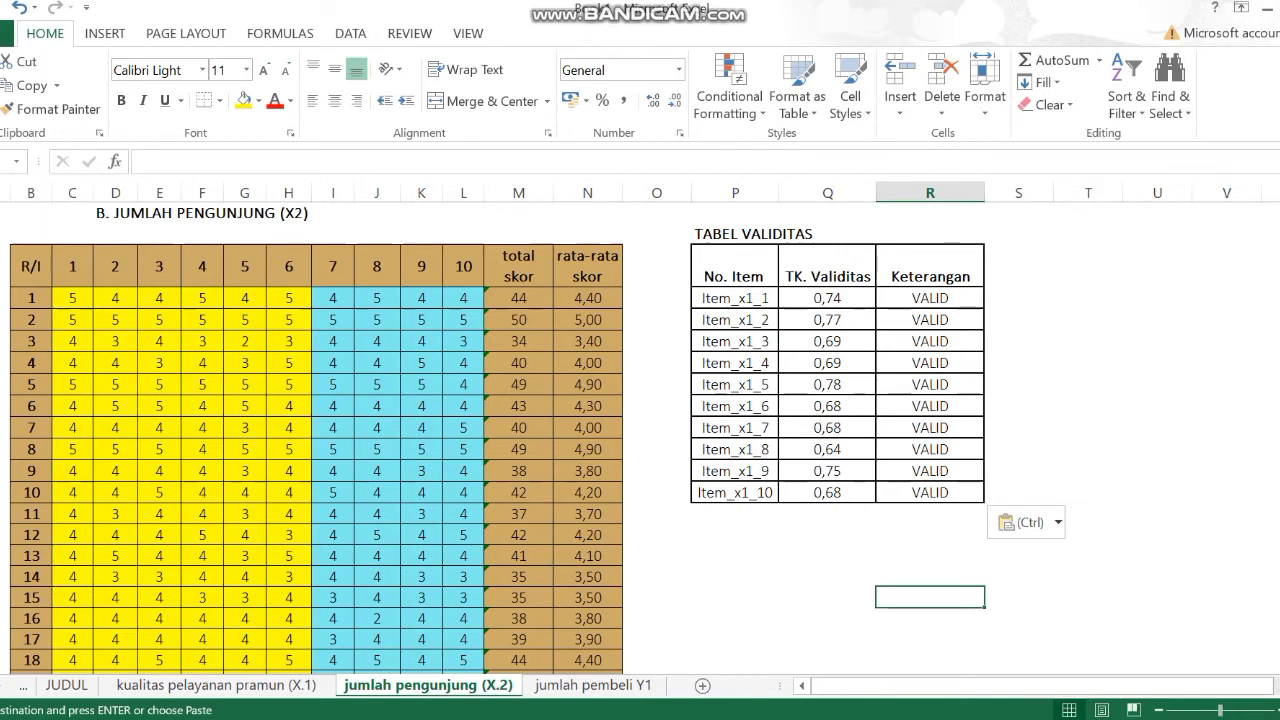
# - On the jumlah pembeli Y1 sheet, AutoSum the scores of all 20 respondents into the total skor column and the JML row
pyautogui.hotkey('ctrl', 'pagedown')
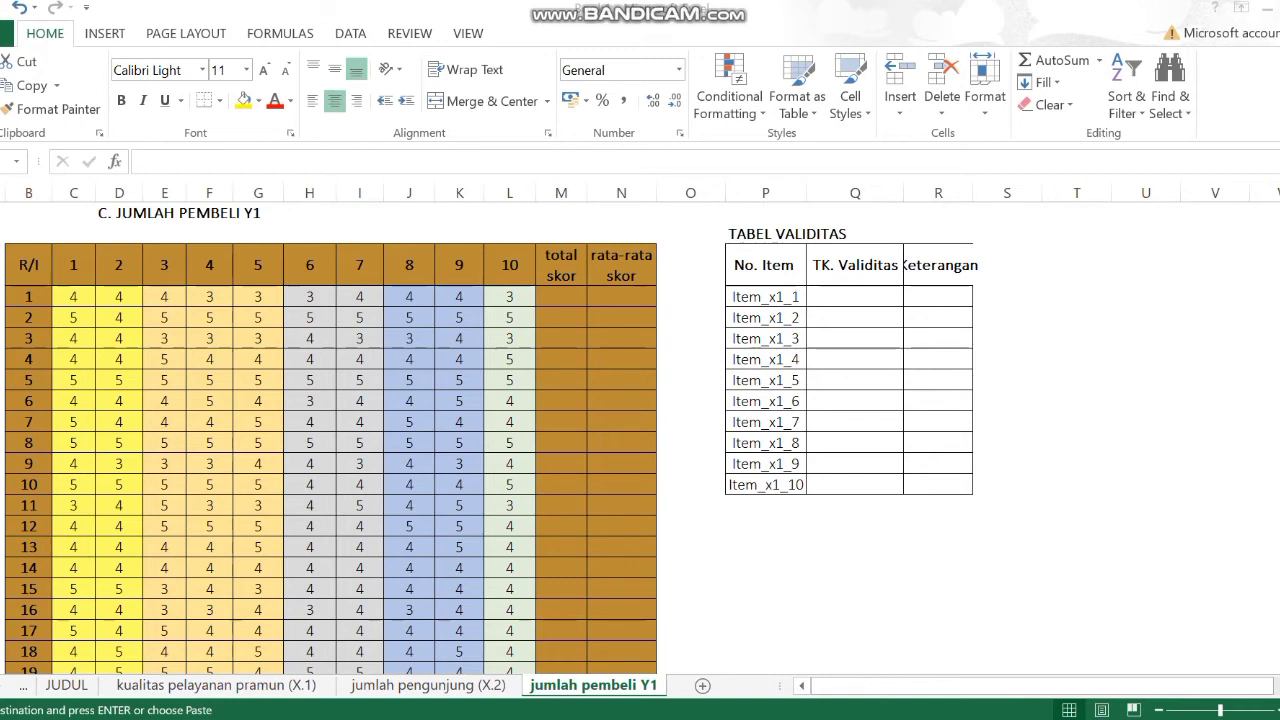
pyautogui.click(561, 296)
pyautogui.click(76, 296)
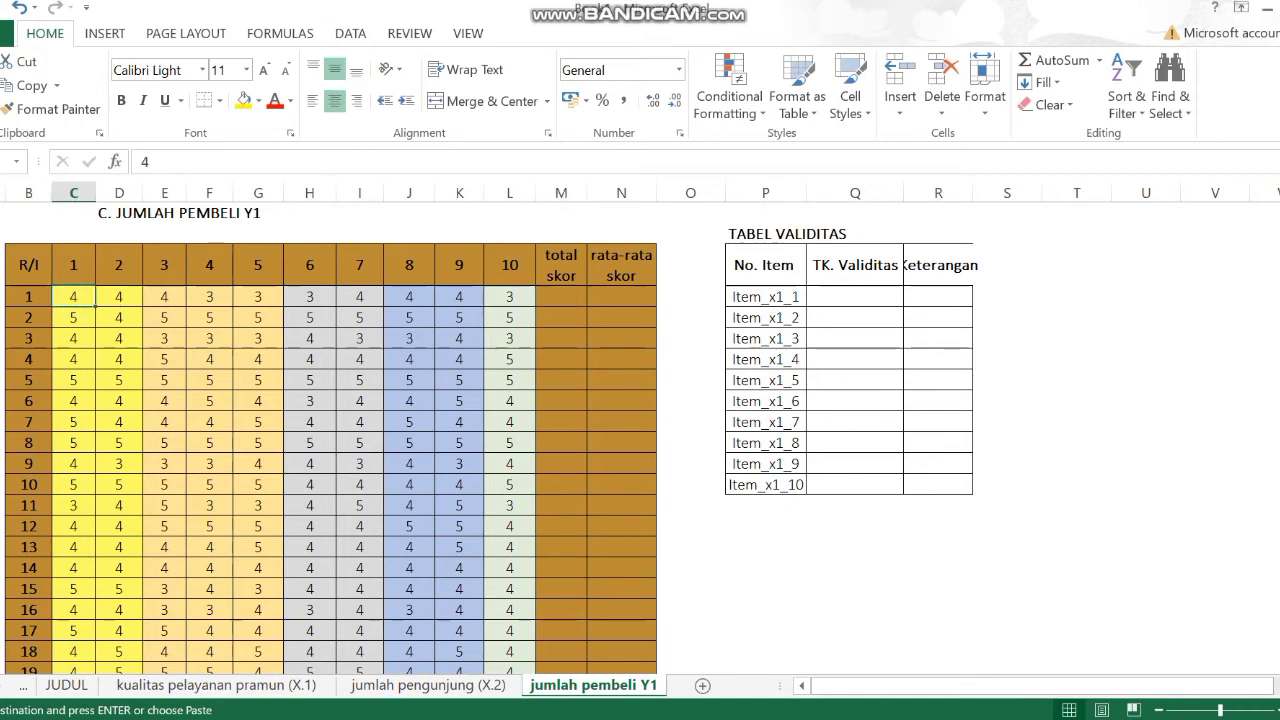
pyautogui.moveTo(80, 296); pyautogui.dragTo(580, 592)
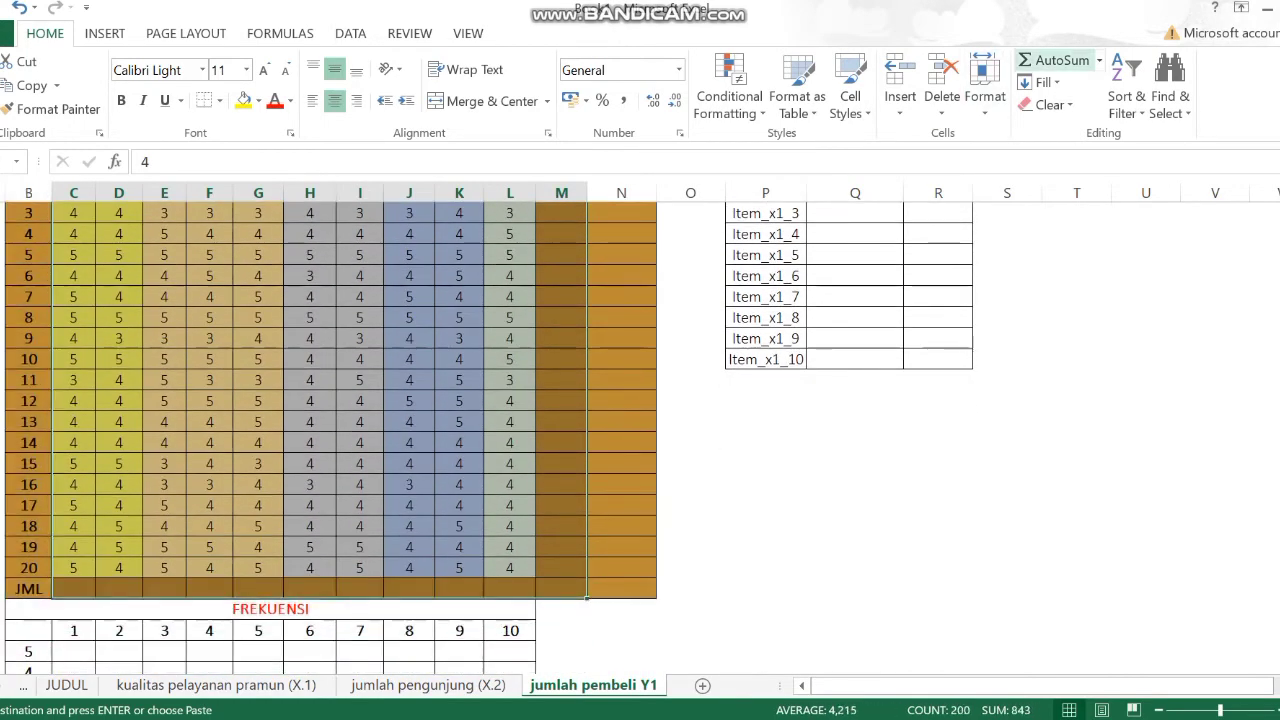
pyautogui.click(1062, 60)
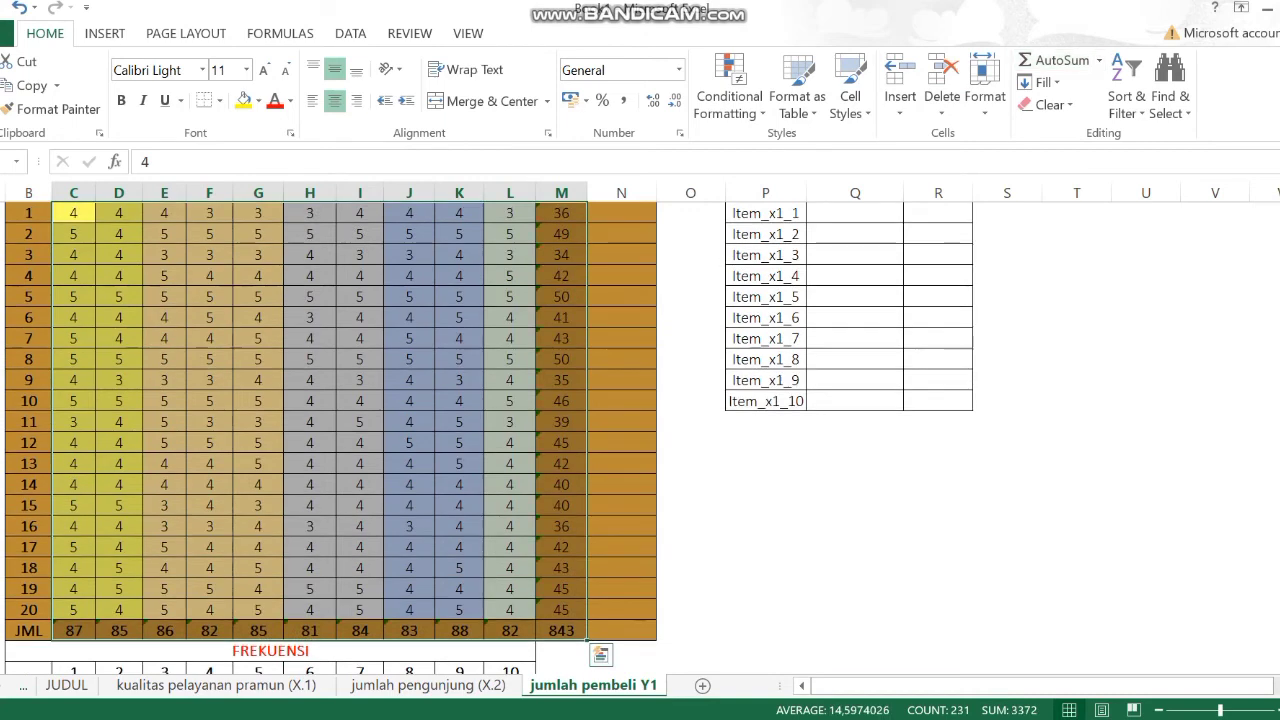
pyautogui.click(616, 527)
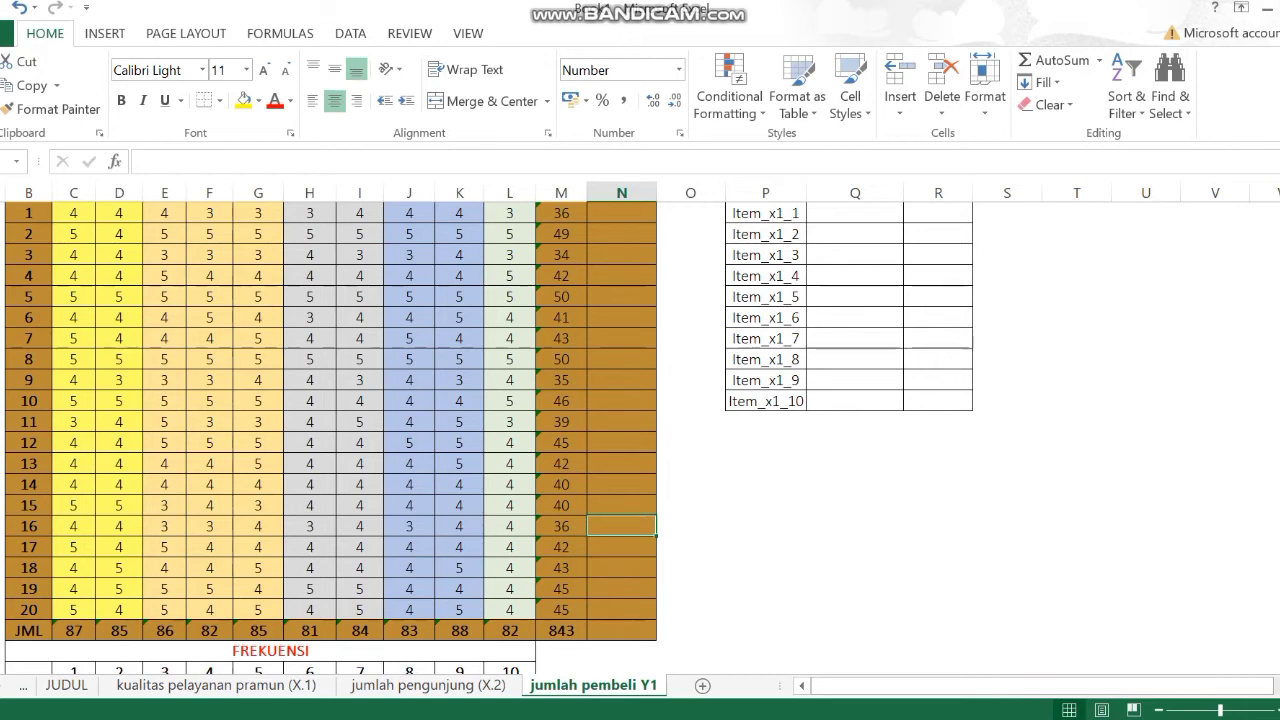
# - Enter =M4/10 as the rata-rata skor of respondent 1 and fill it down through the JML row
pyautogui.scroll(2, 330, 420)
pyautogui.click(621, 296)
pyautogui.write('=M4/10')
pyautogui.press('Return')
pyautogui.click(621, 296)
pyautogui.moveTo(655, 305); pyautogui.dragTo(640, 596)
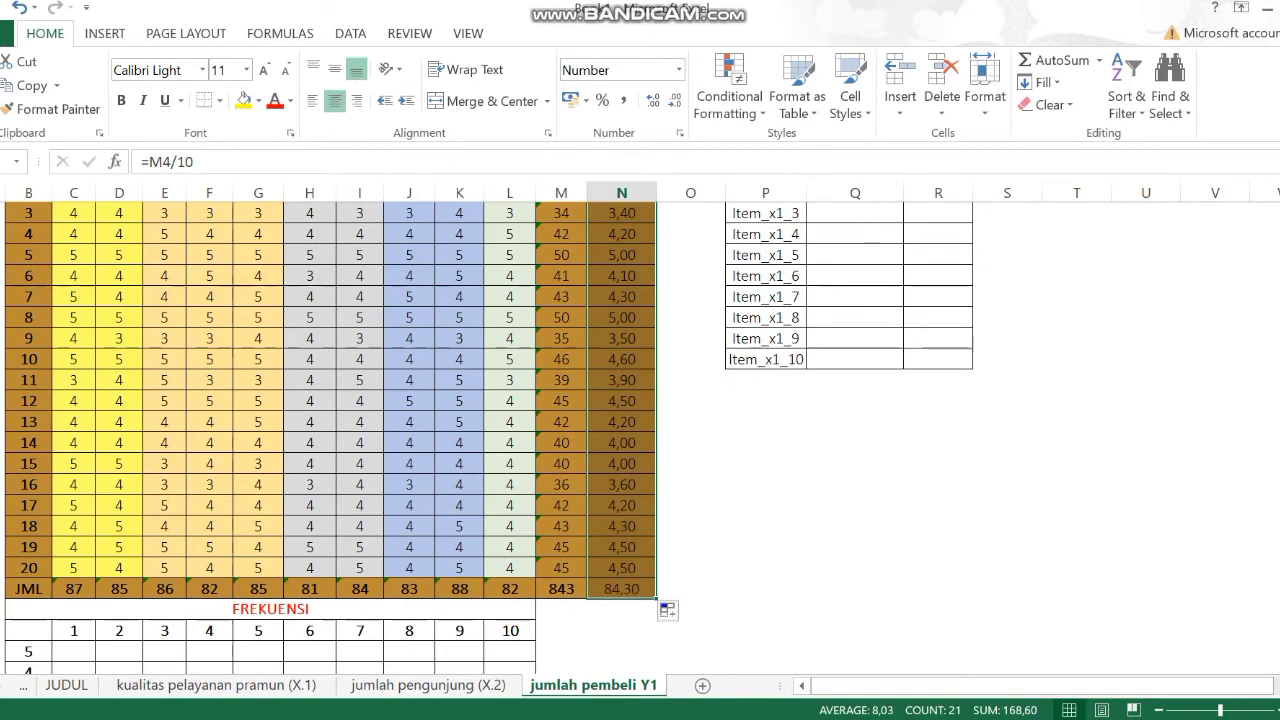
pyautogui.click(855, 505)
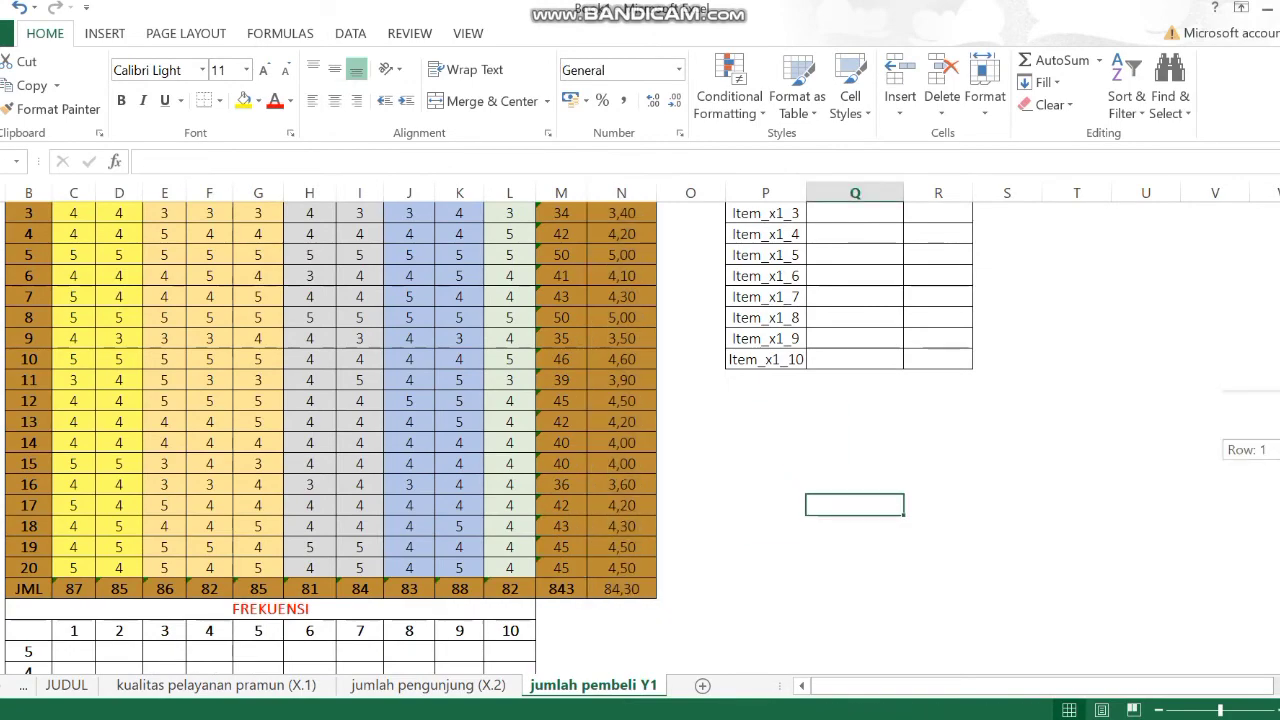
# - Enter =COUNTIF(C$4:C$23;$B27) in the FREKUENSI table as the count of score 5 for item 1
pyautogui.scroll(-3, 640, 437)
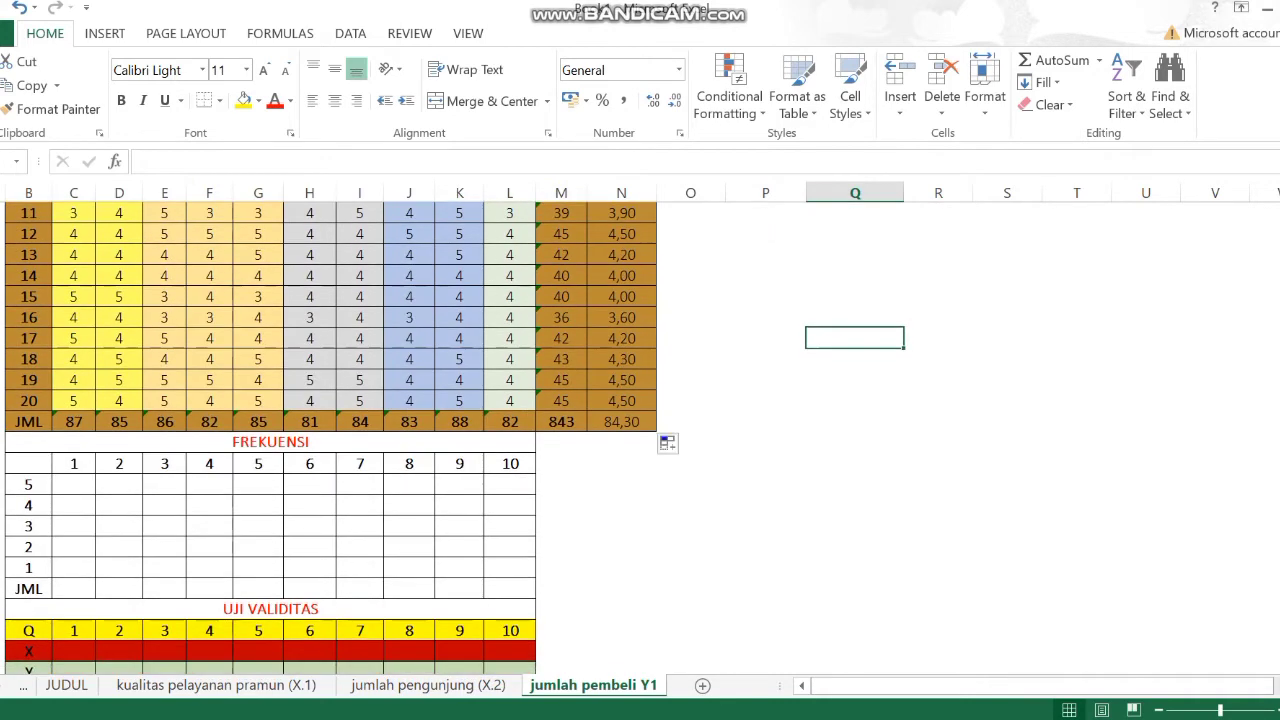
pyautogui.click(73, 484)
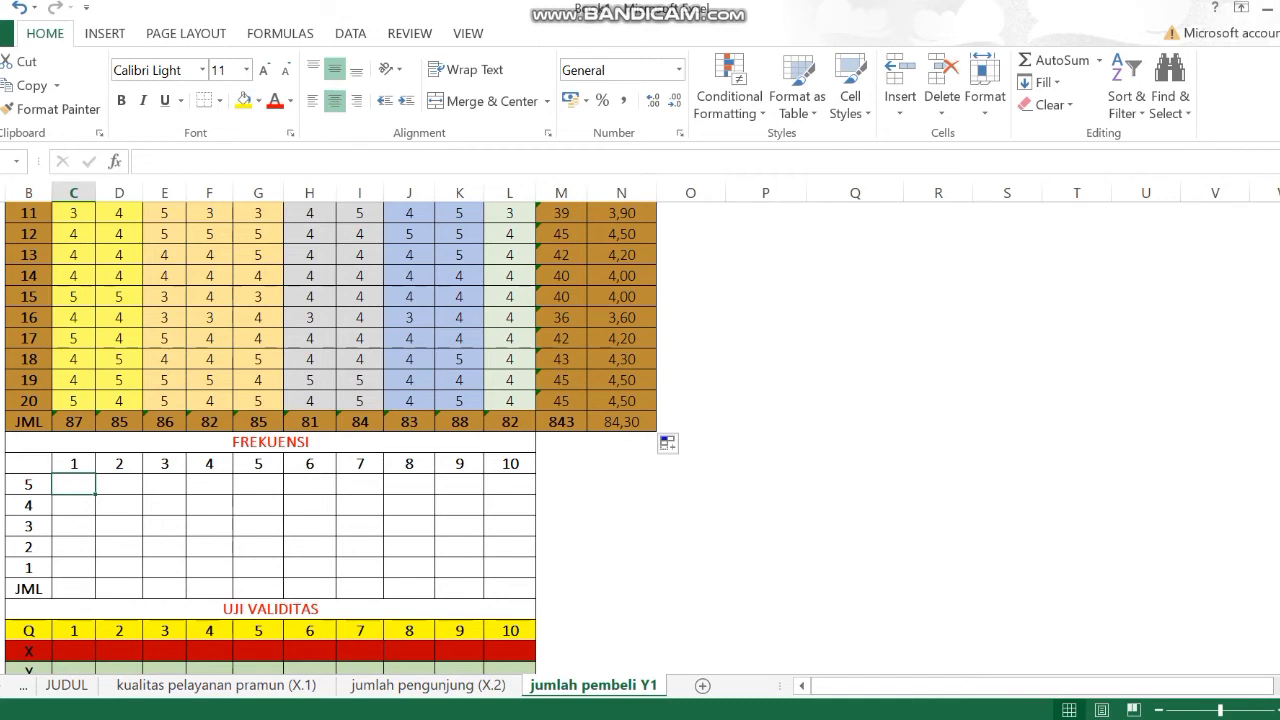
pyautogui.write('=')
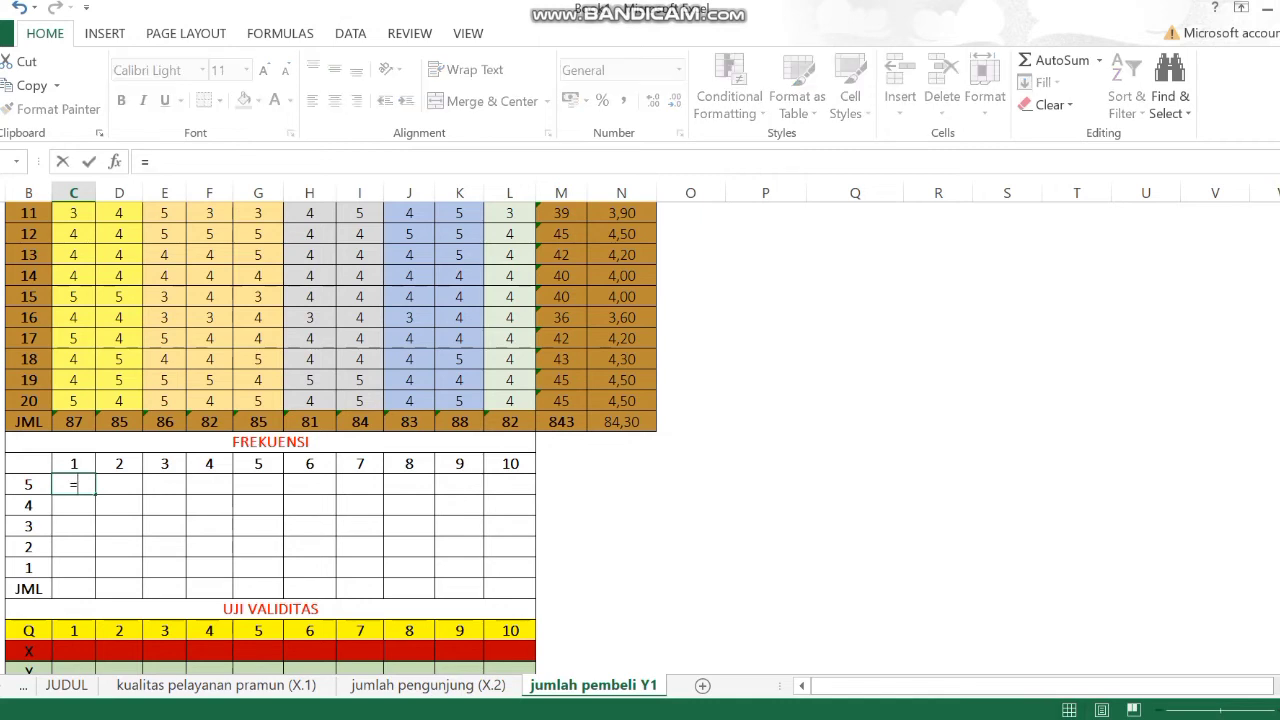
pyautogui.write('COUN')
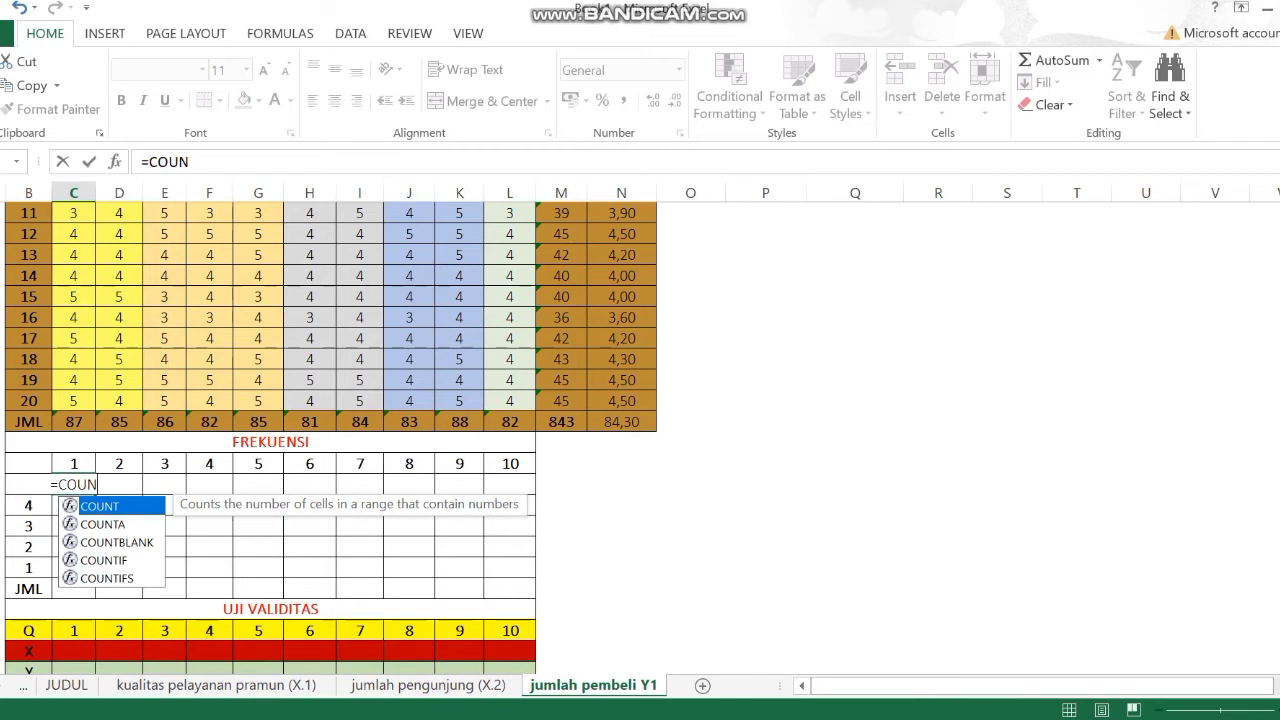
pyautogui.press('Down')
pyautogui.press('Down')
pyautogui.press('Down')
pyautogui.press('Tab')
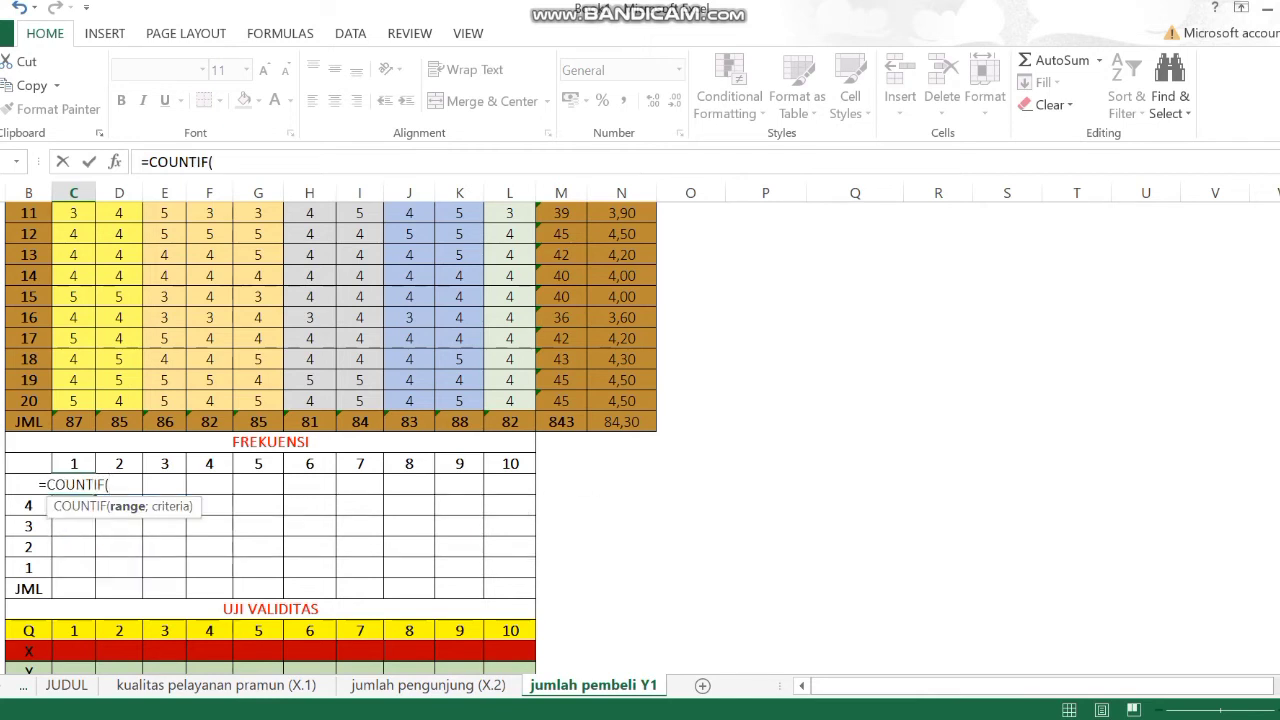
pyautogui.write('C4')
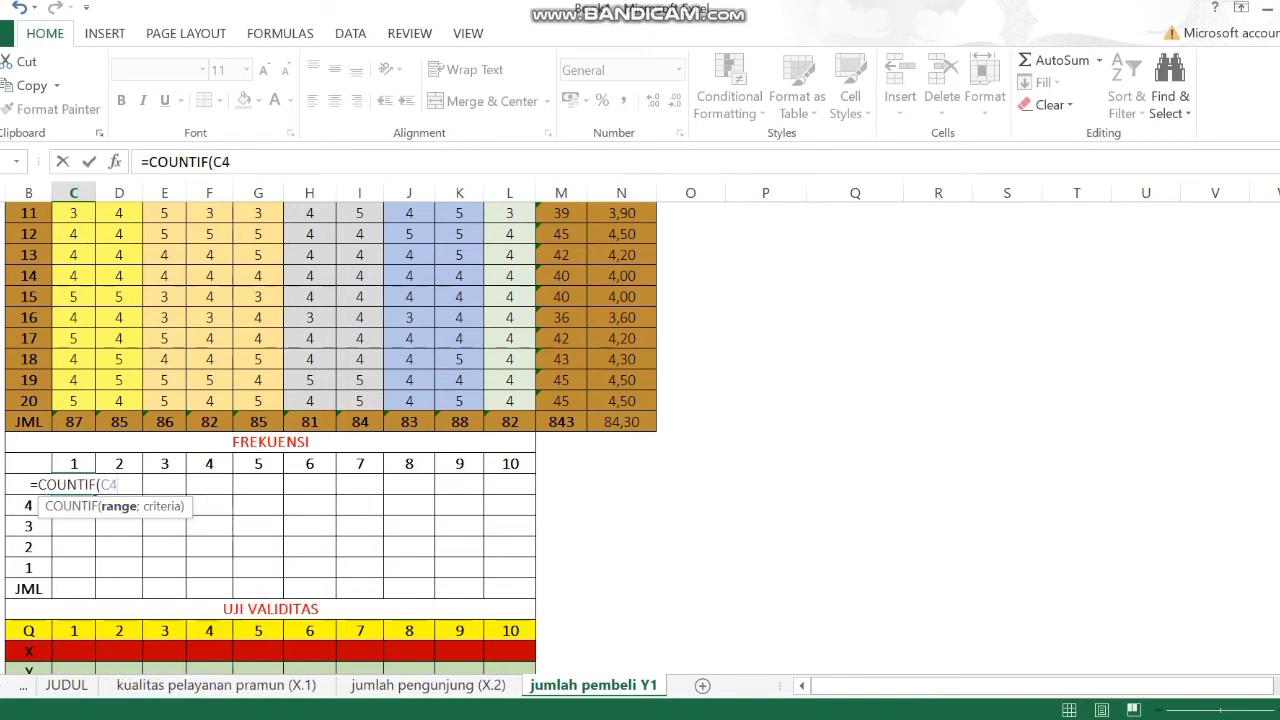
pyautogui.press('Left')
pyautogui.write('$')
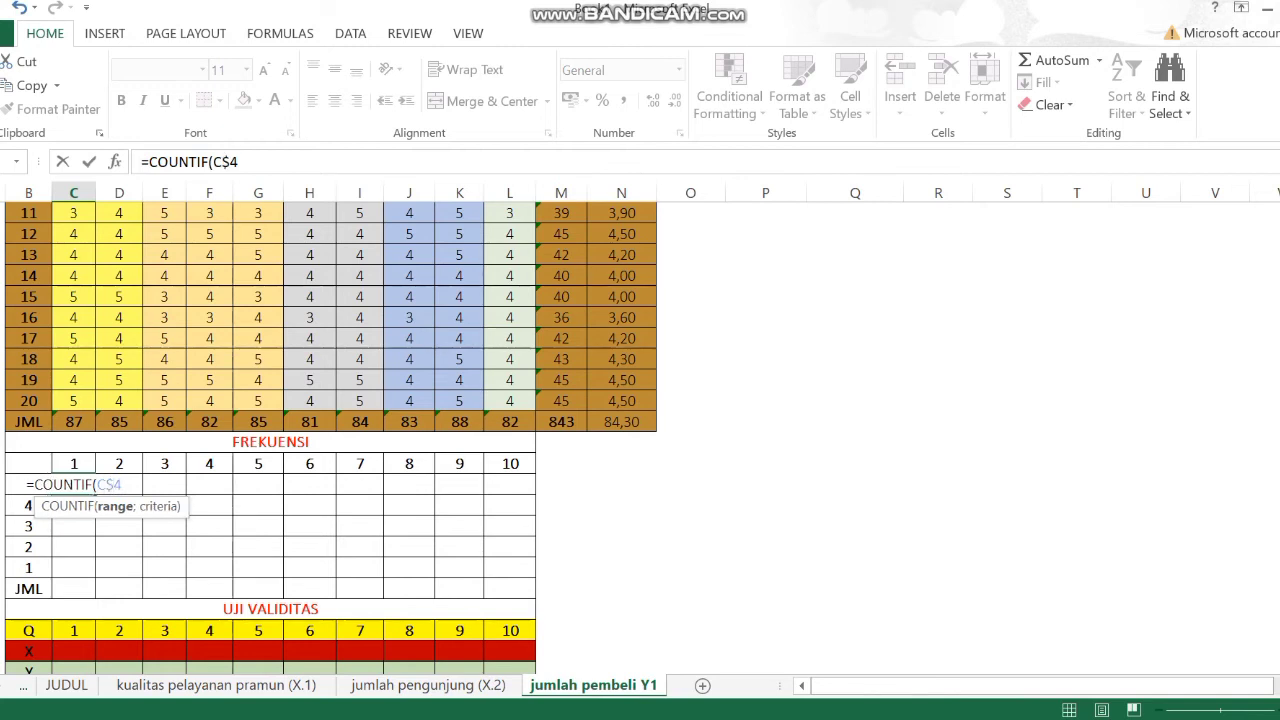
pyautogui.write(':')
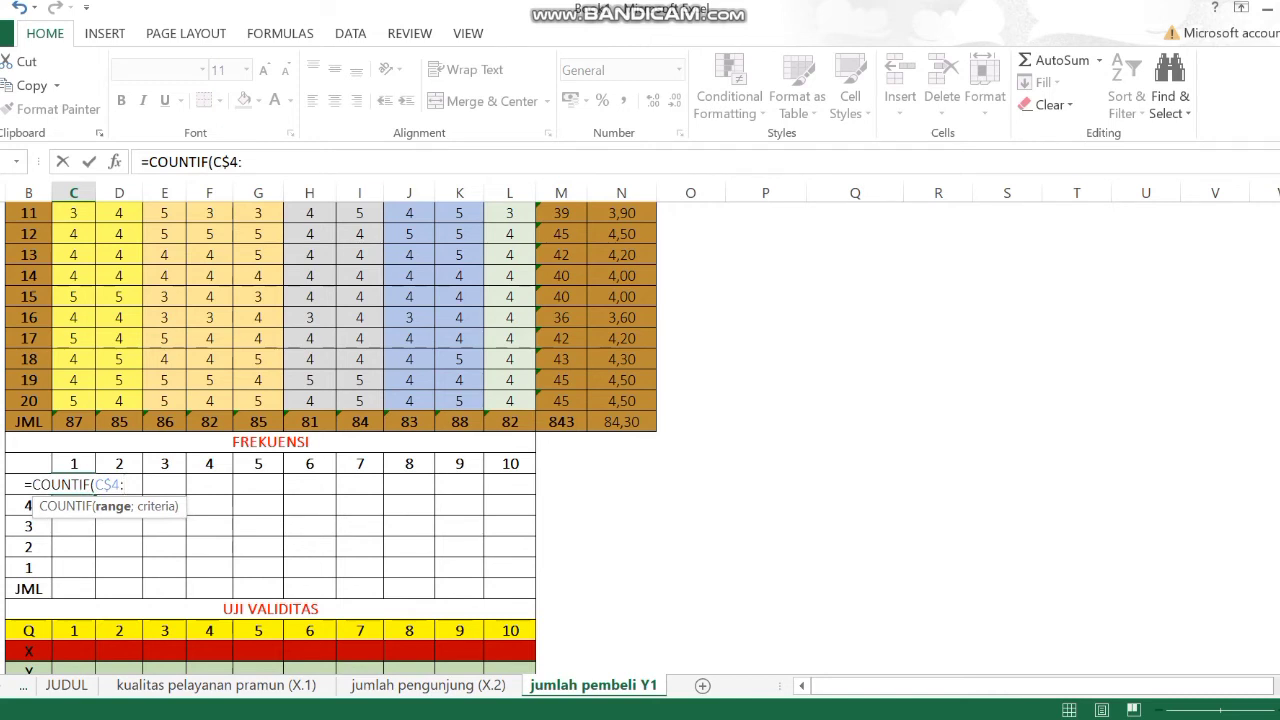
pyautogui.write('C23')
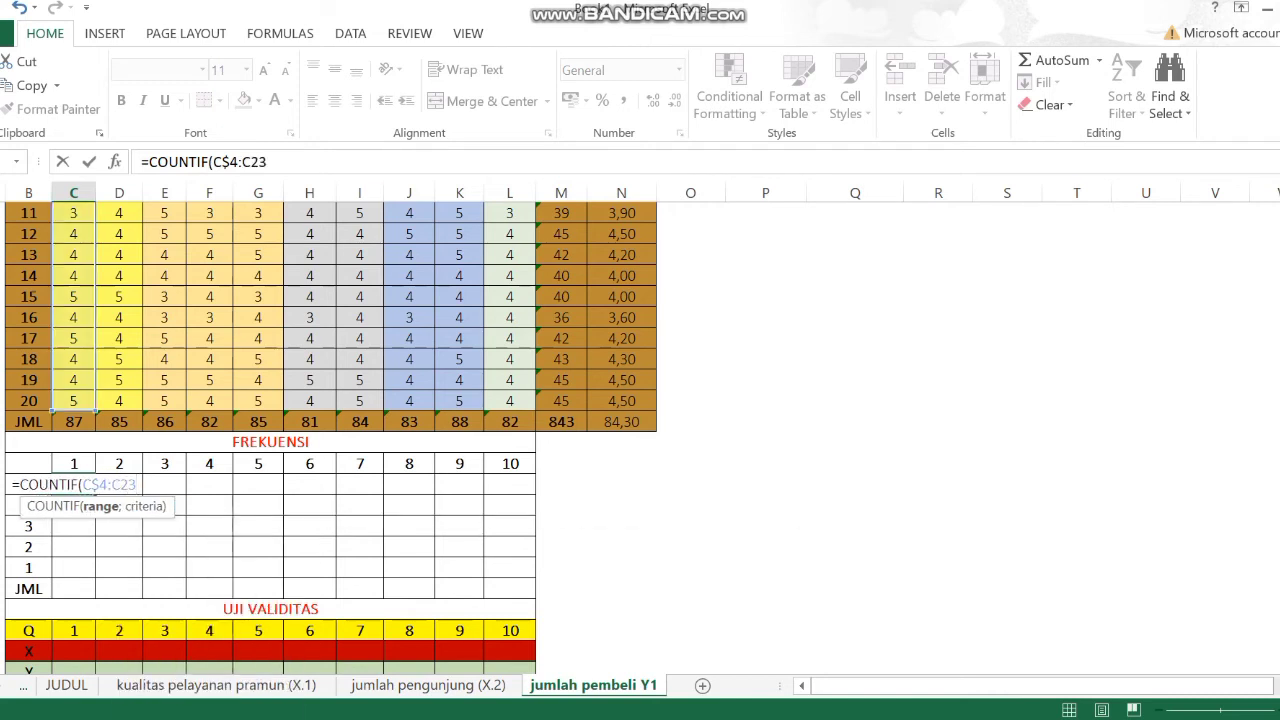
pyautogui.write('$')
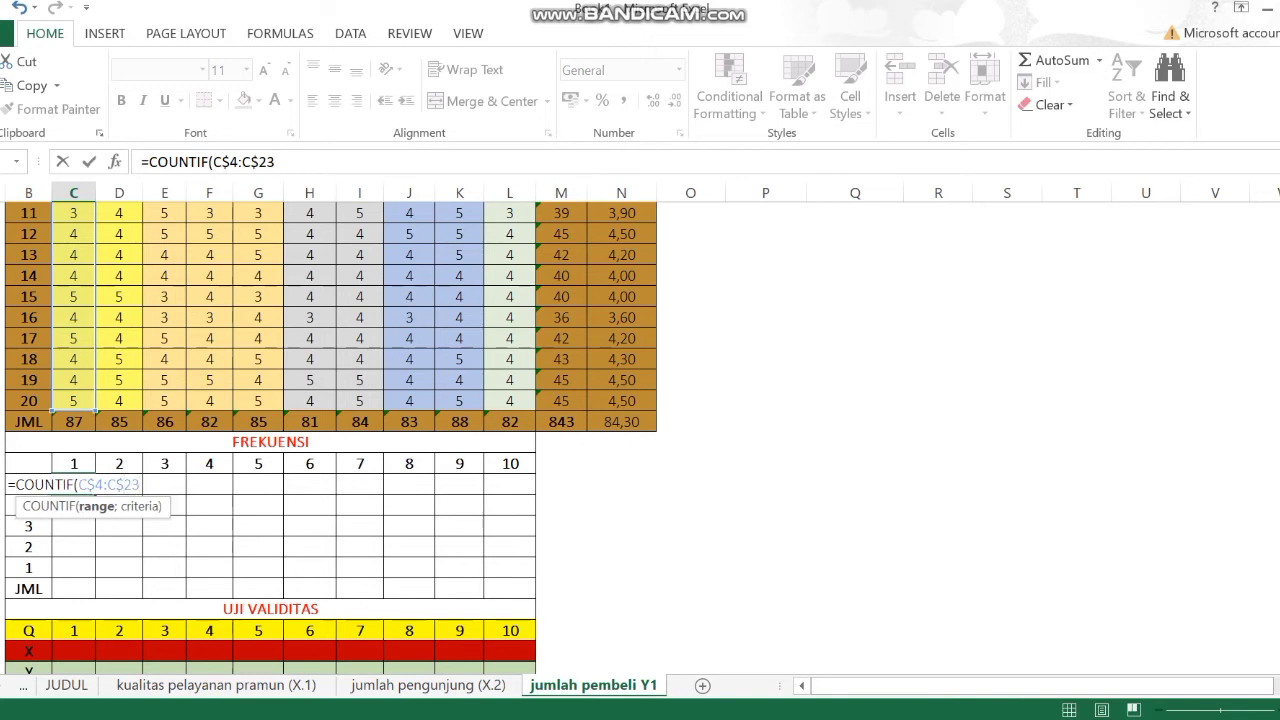
pyautogui.write(';B27')
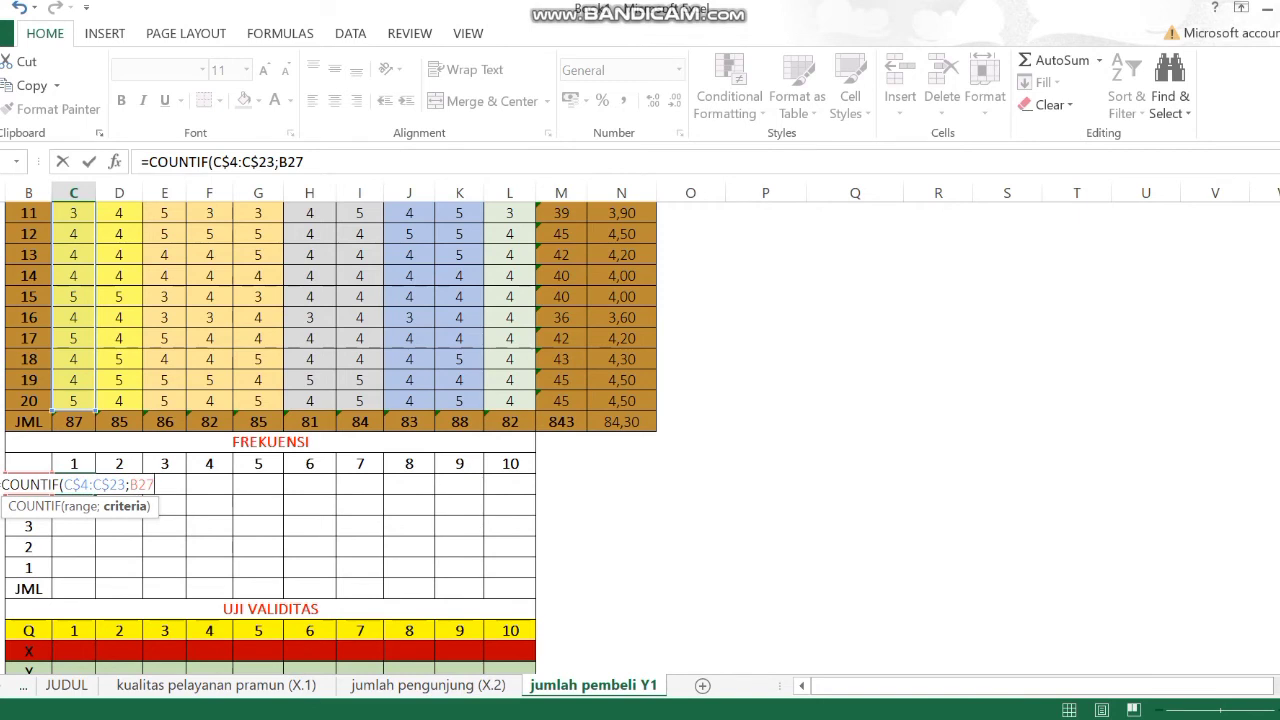
pyautogui.press('Left')
pyautogui.press('Left')
pyautogui.press('Left')
pyautogui.write('$')
pyautogui.press('Right')
pyautogui.press('Right')
pyautogui.press('Right')
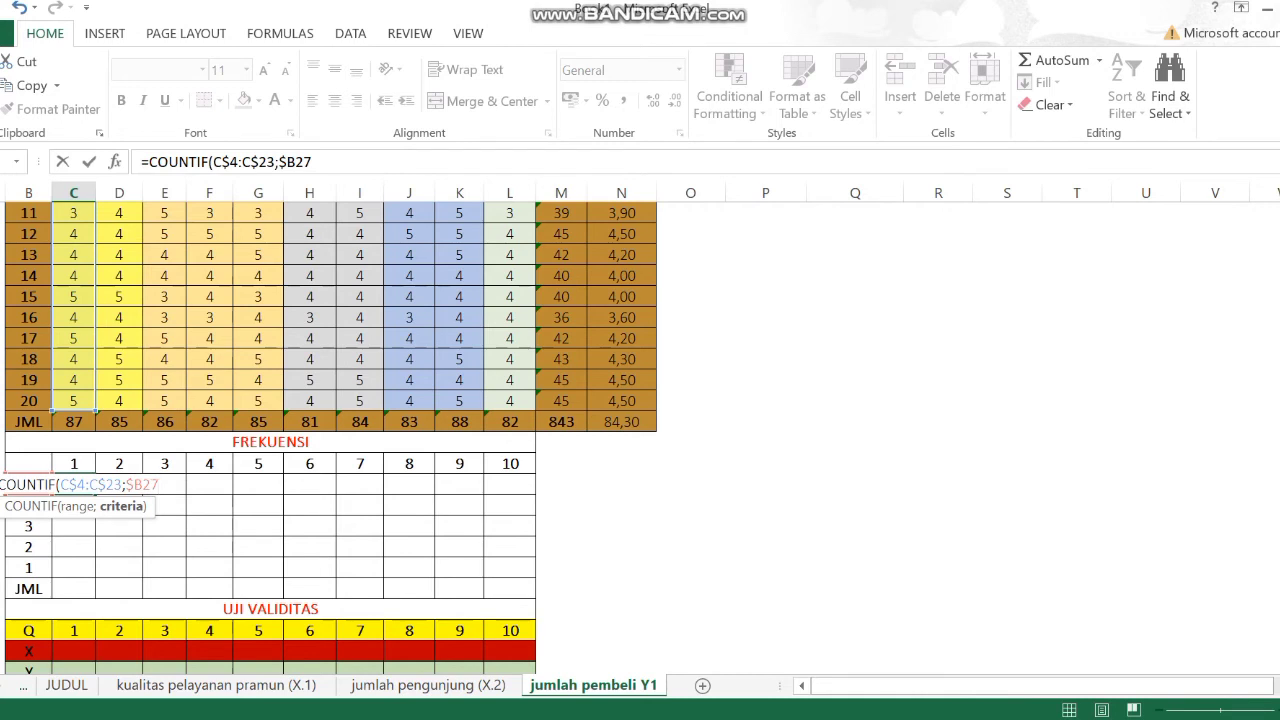
pyautogui.write(')')
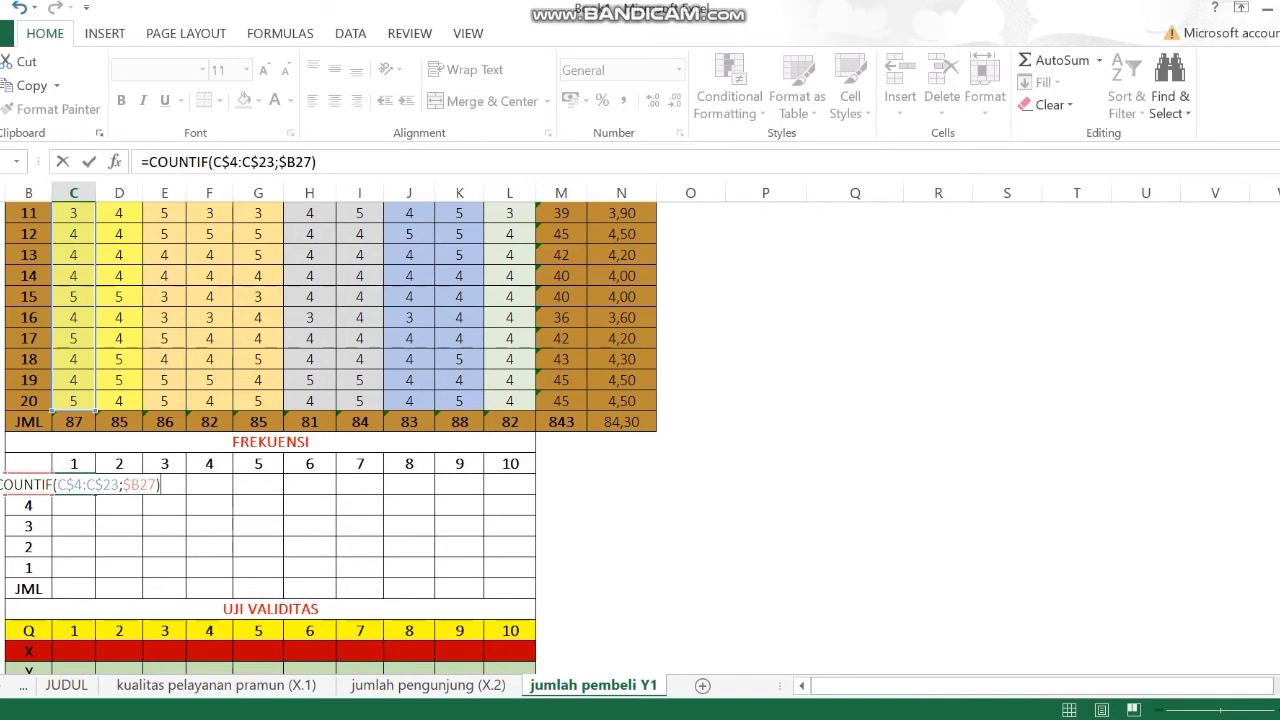
pyautogui.press('Return')
# - Fill the COUNTIF formula across items 1 to 10 and down through score 1, and AutoSum the frequencies into the JML row
pyautogui.click(73, 484)
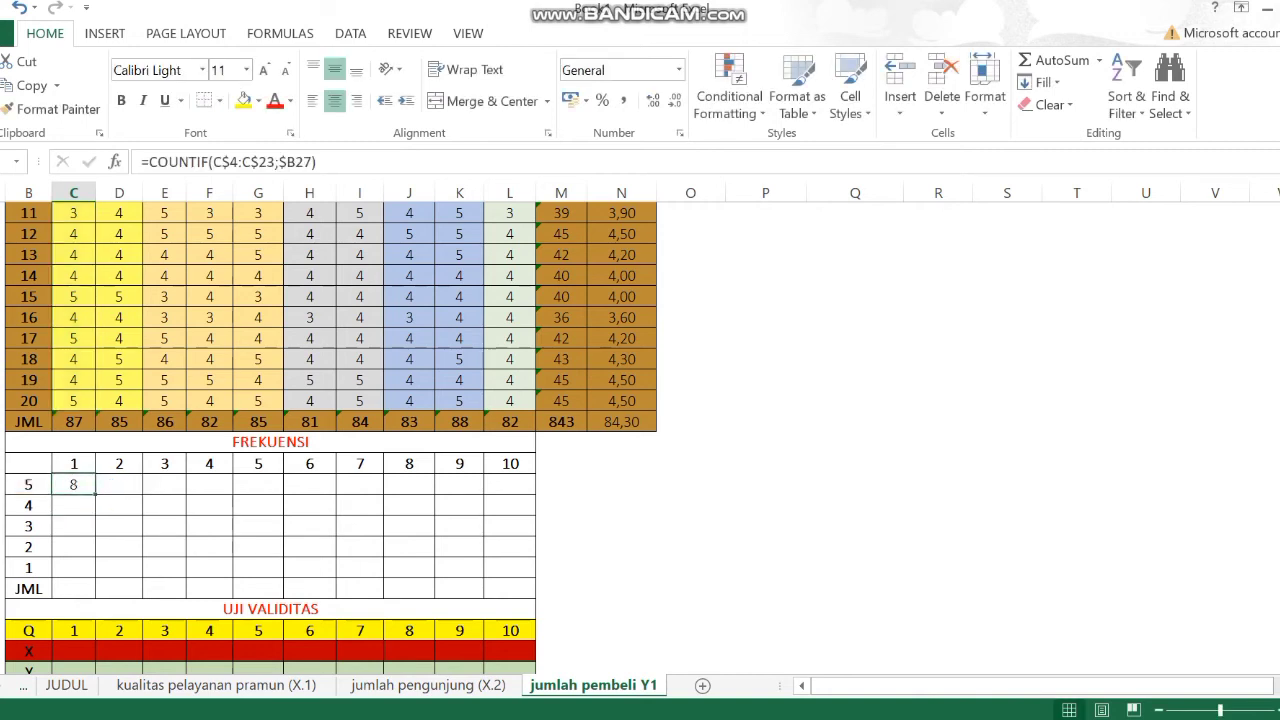
pyautogui.moveTo(96, 494); pyautogui.dragTo(533, 488)
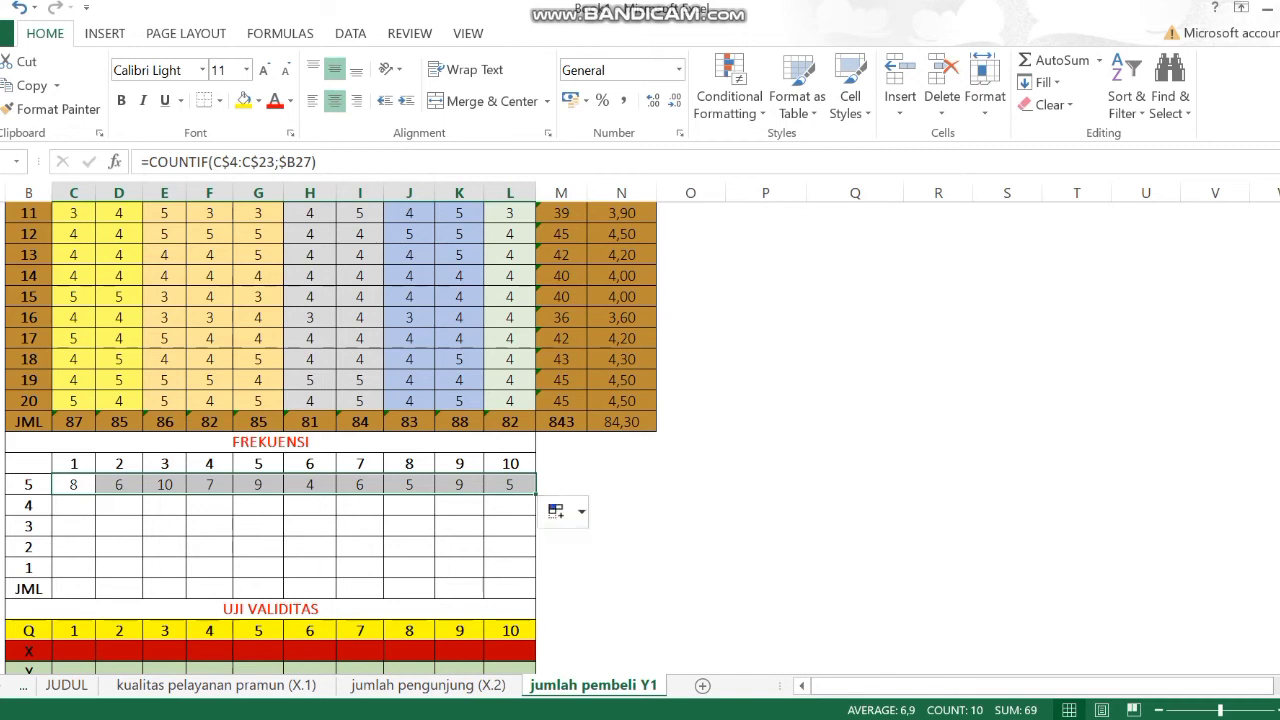
pyautogui.moveTo(536, 494); pyautogui.dragTo(538, 577)
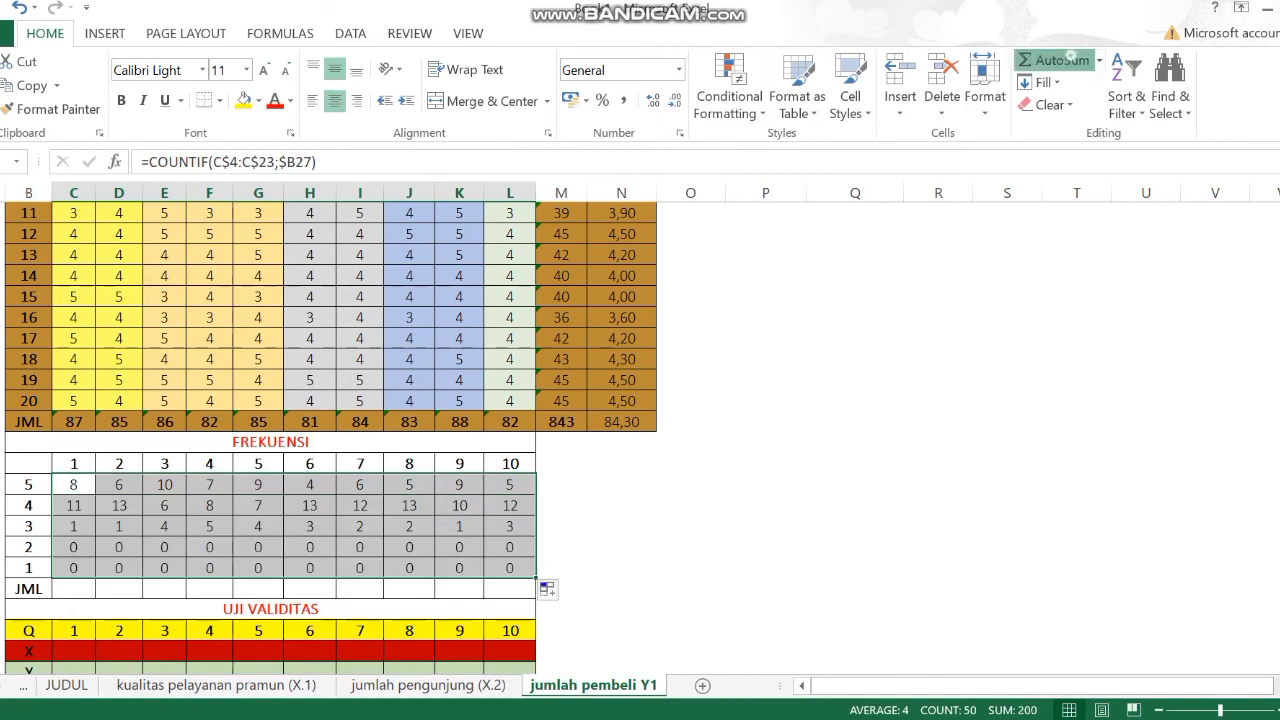
pyautogui.click(1050, 60)
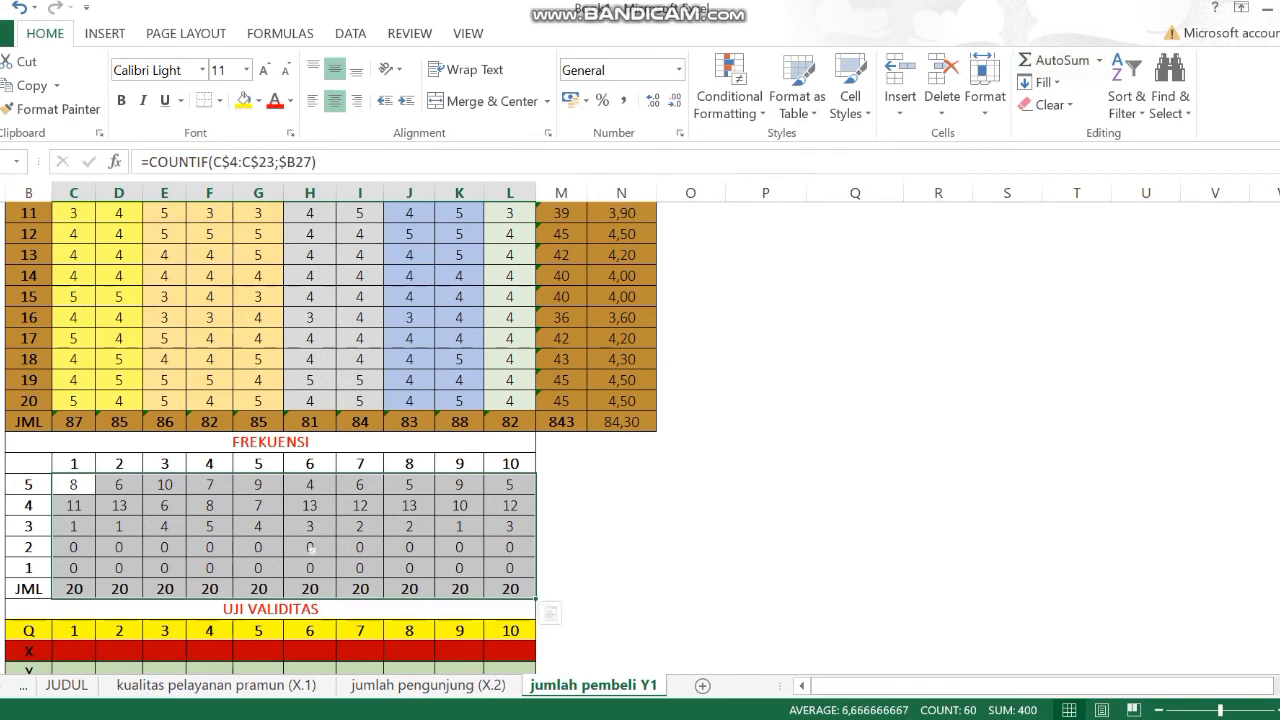
pyautogui.click(310, 547)
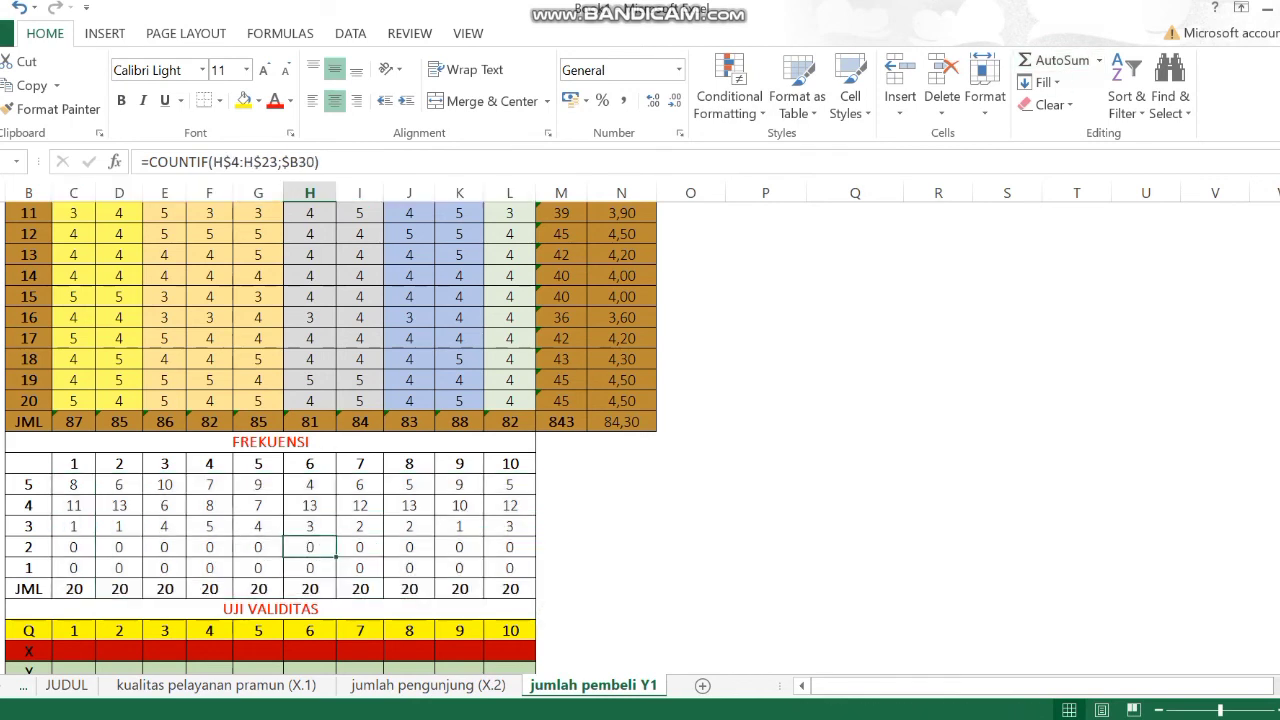
# - Enter =PEARSON(C4:C23;$M$4:$M$23) in the X row of the UJI VALIDITAS table for item 1
pyautogui.scroll(-1, 640, 440)
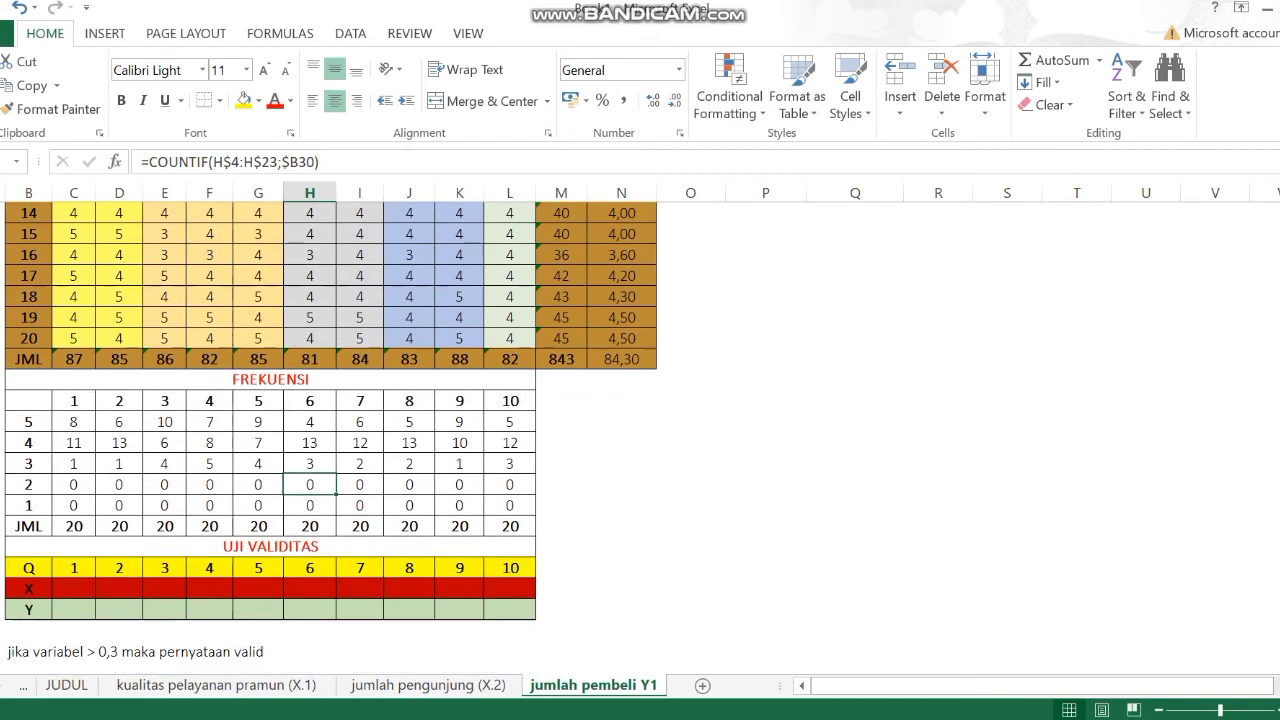
pyautogui.click(73, 590)
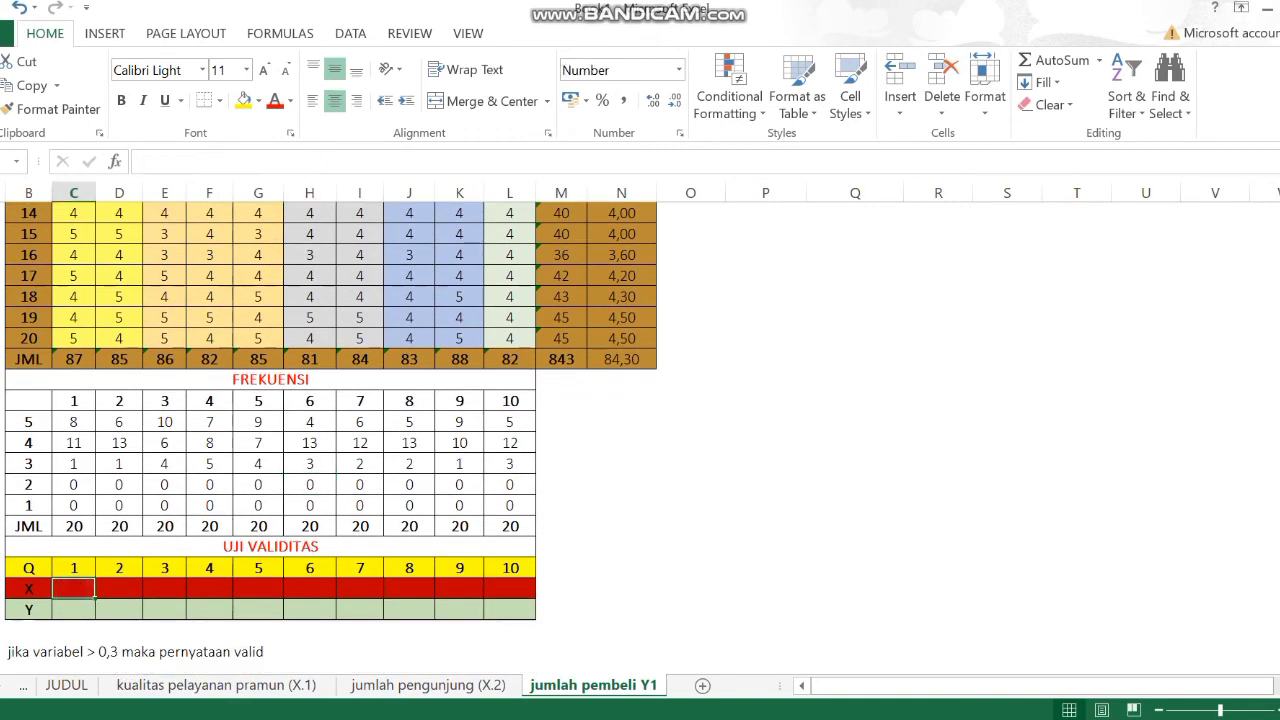
pyautogui.write('=')
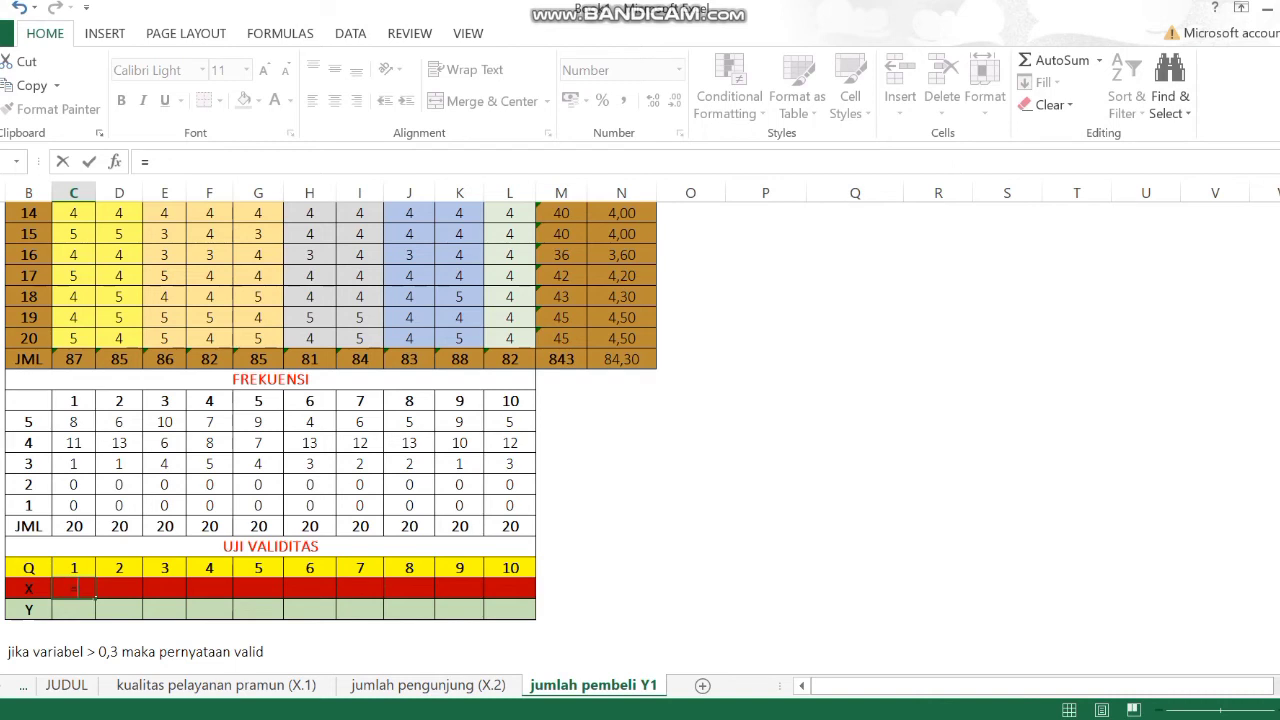
pyautogui.write('PE')
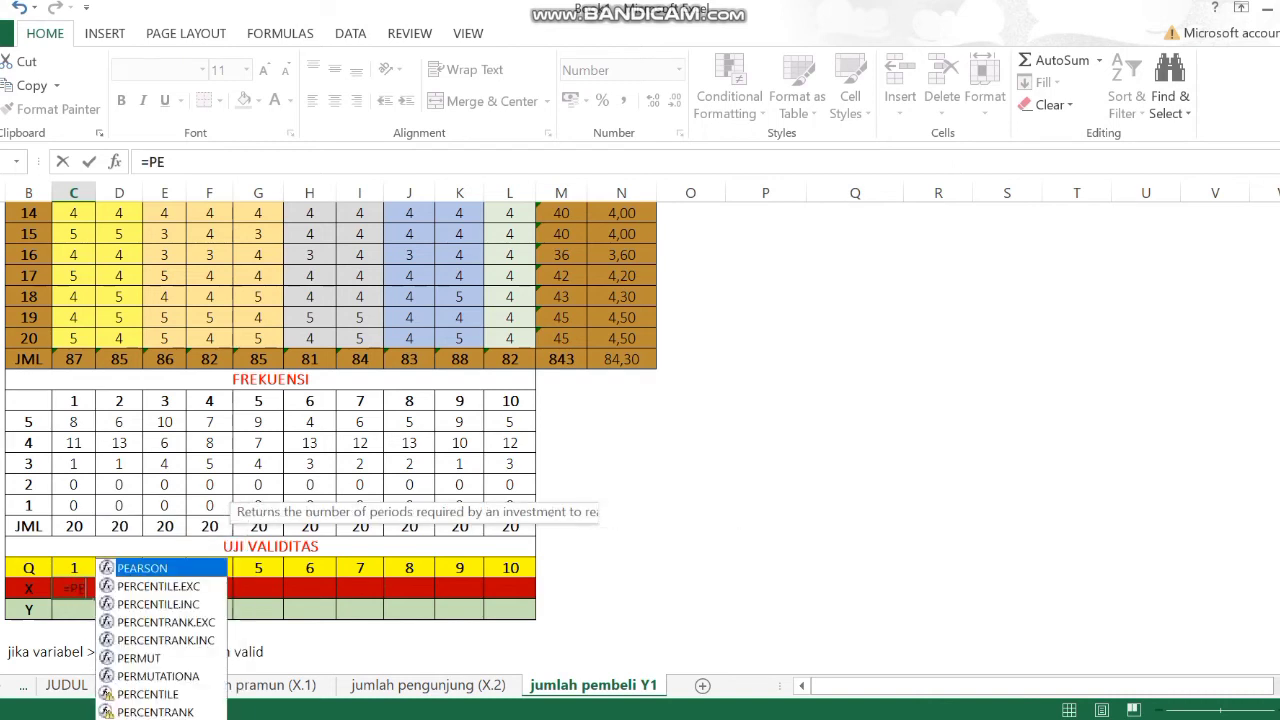
pyautogui.write('ARSON')
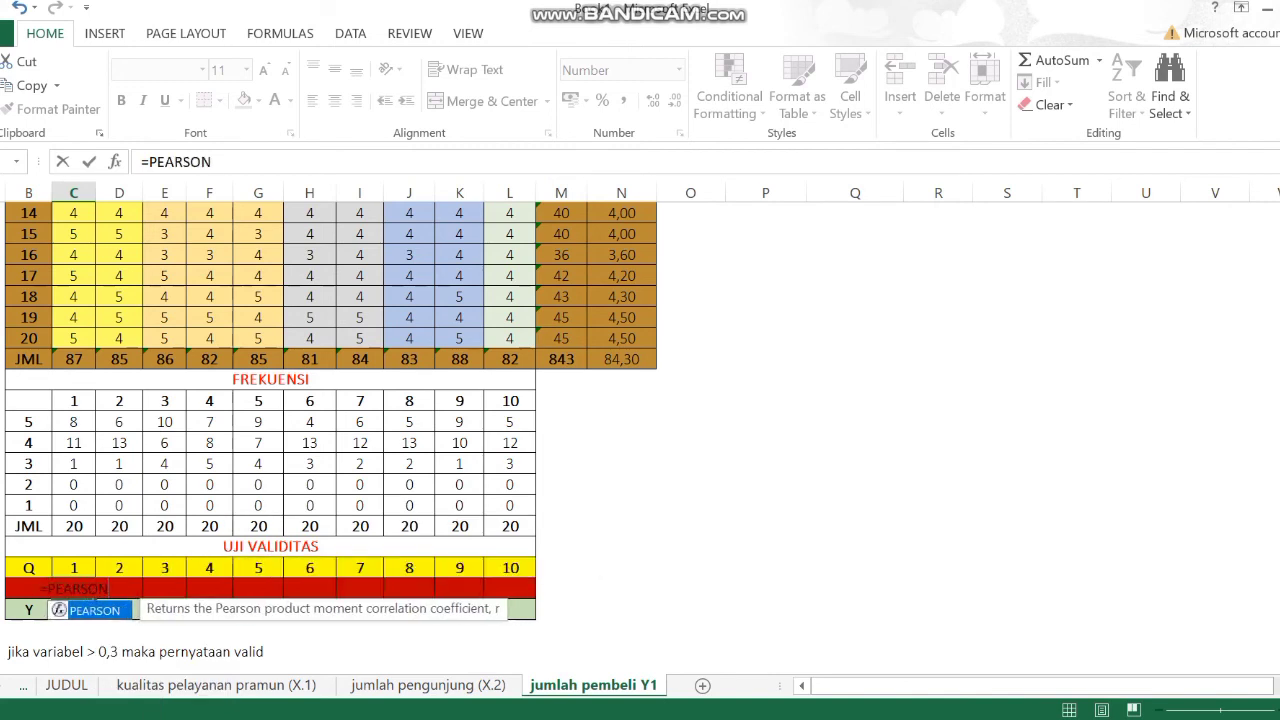
pyautogui.write('(')
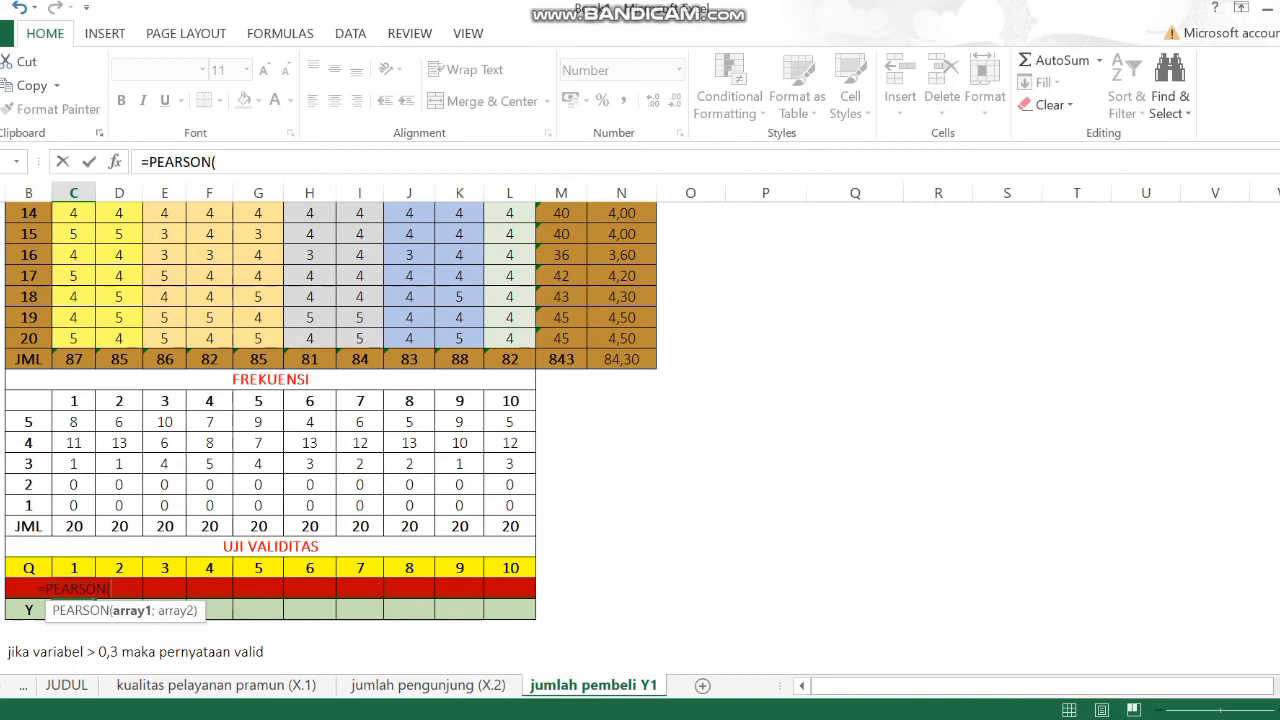
pyautogui.write('C')
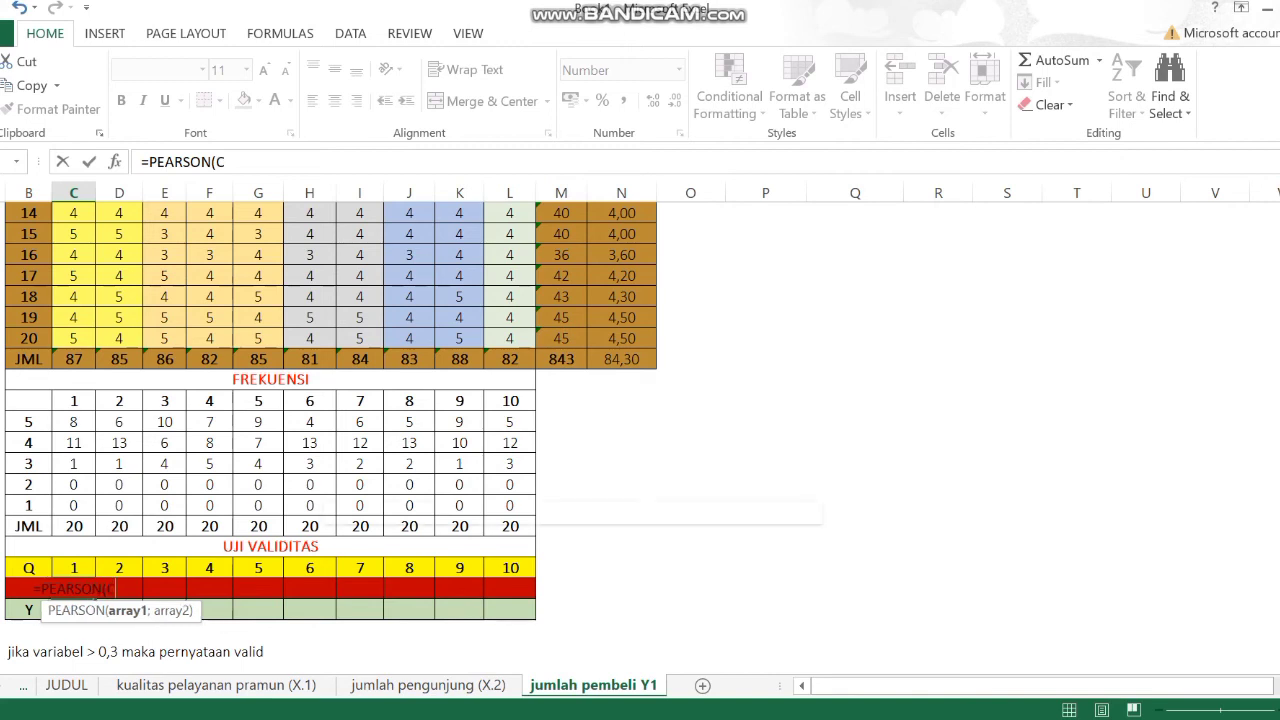
pyautogui.write('4:')
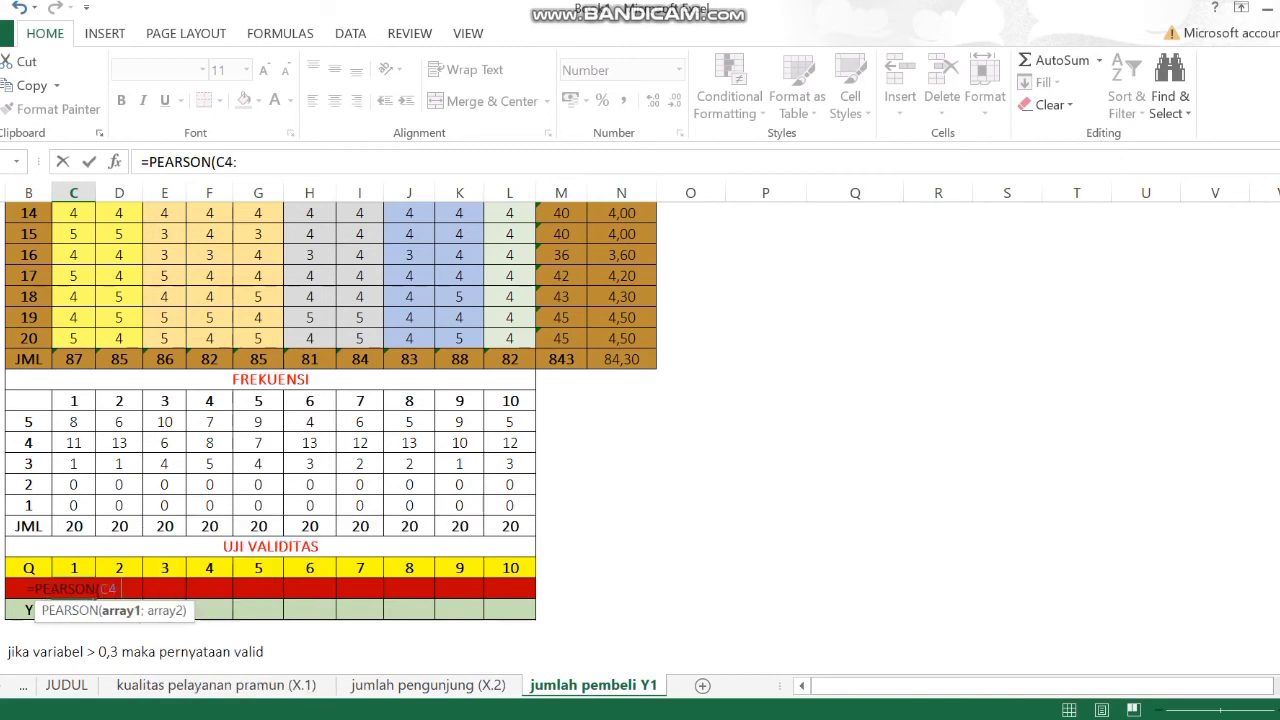
pyautogui.press('BackSpace')
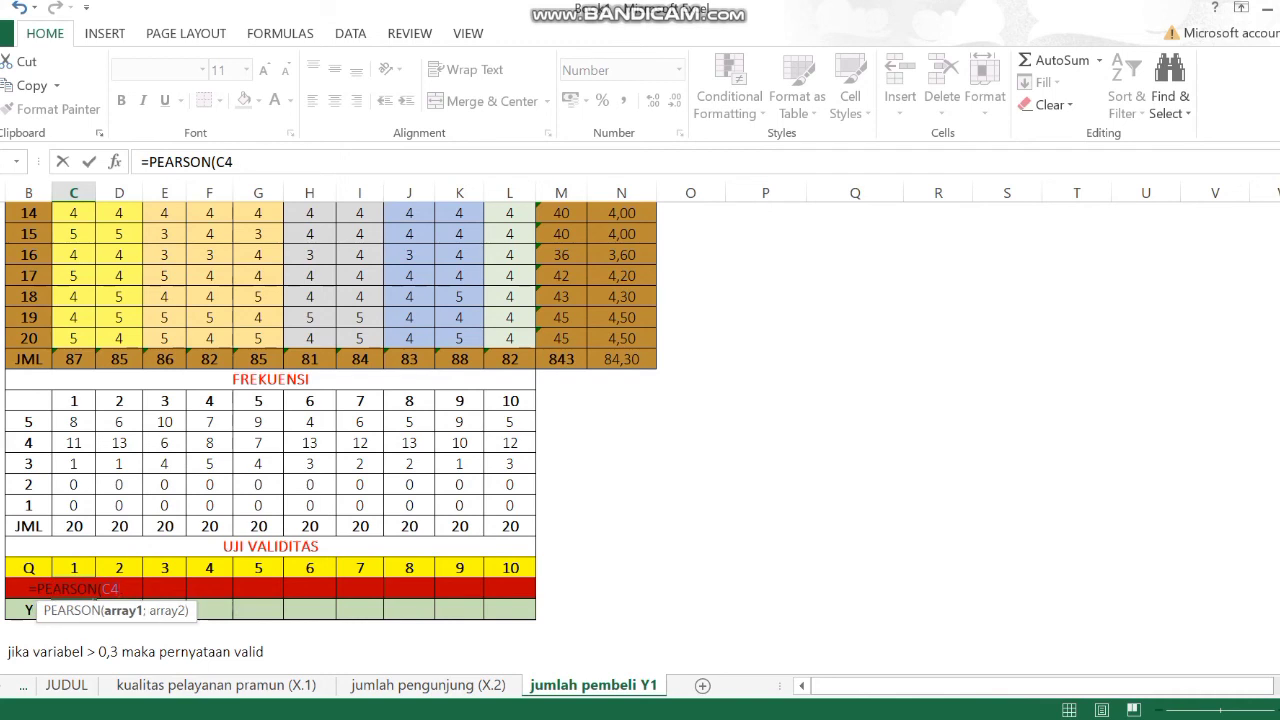
pyautogui.write(':')
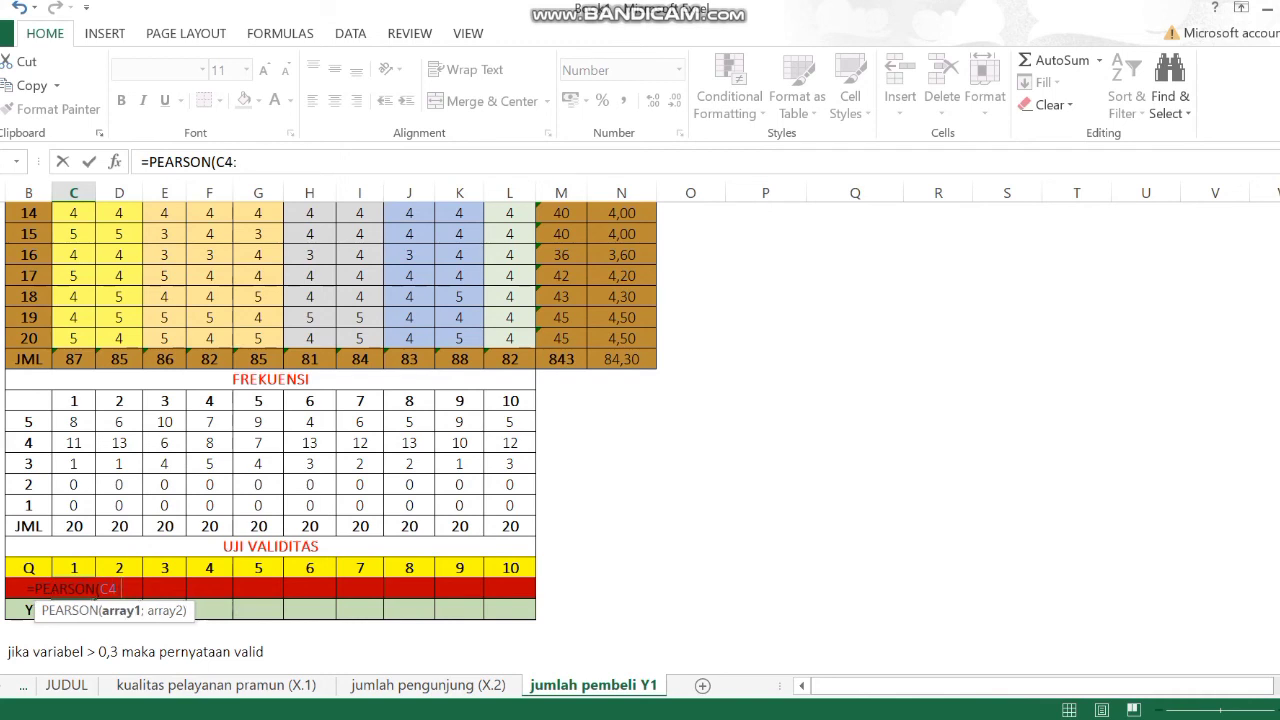
pyautogui.write('C23')
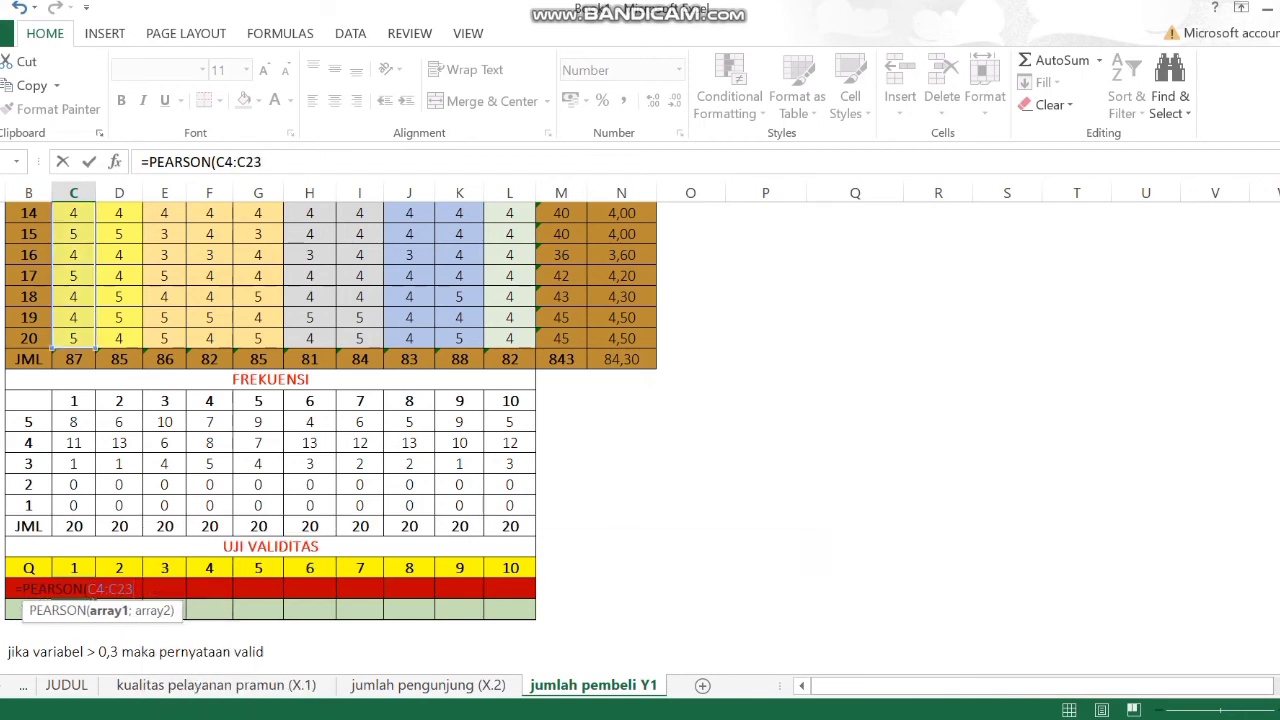
pyautogui.write(';')
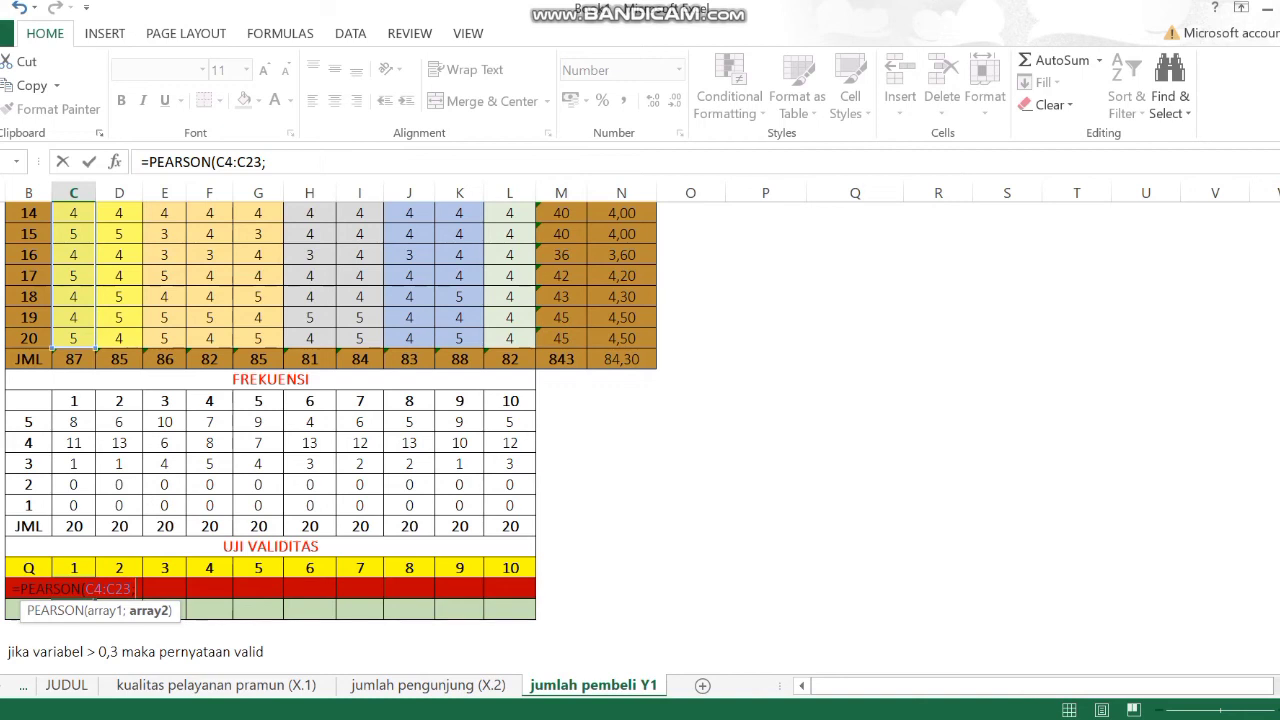
pyautogui.write('M4')
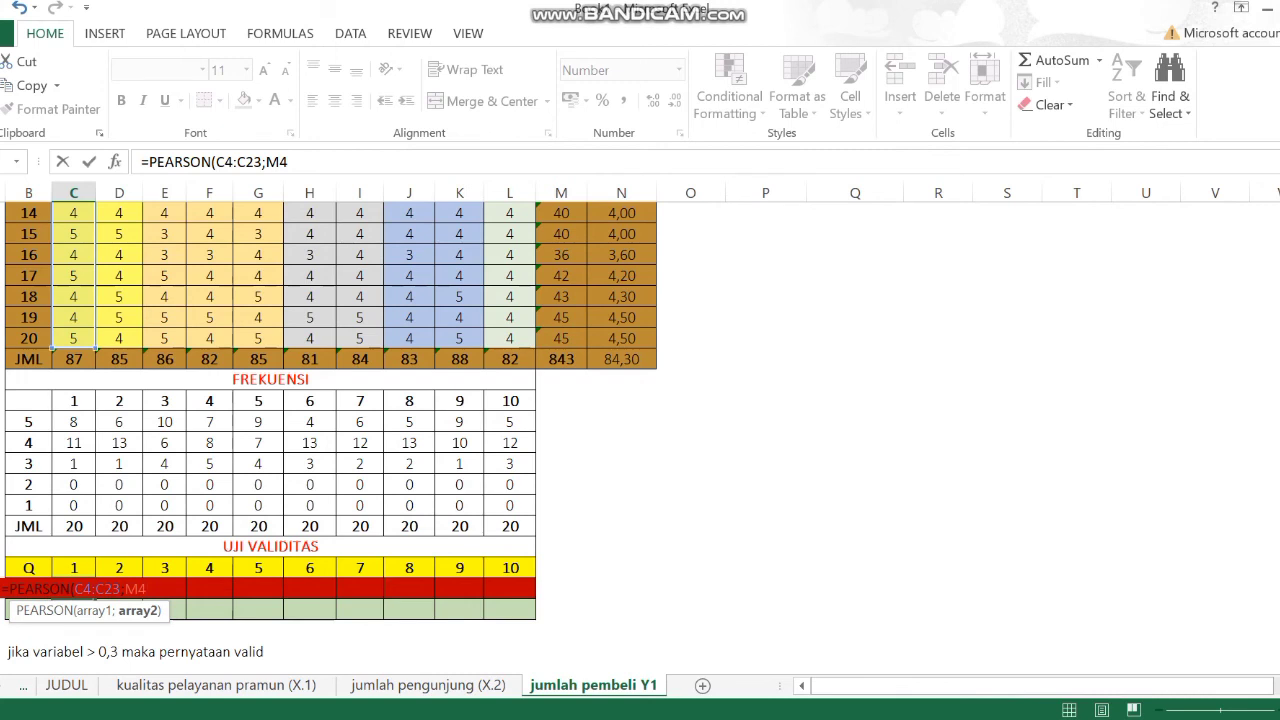
pyautogui.press('F4')
pyautogui.press('F4')
pyautogui.press('F4')
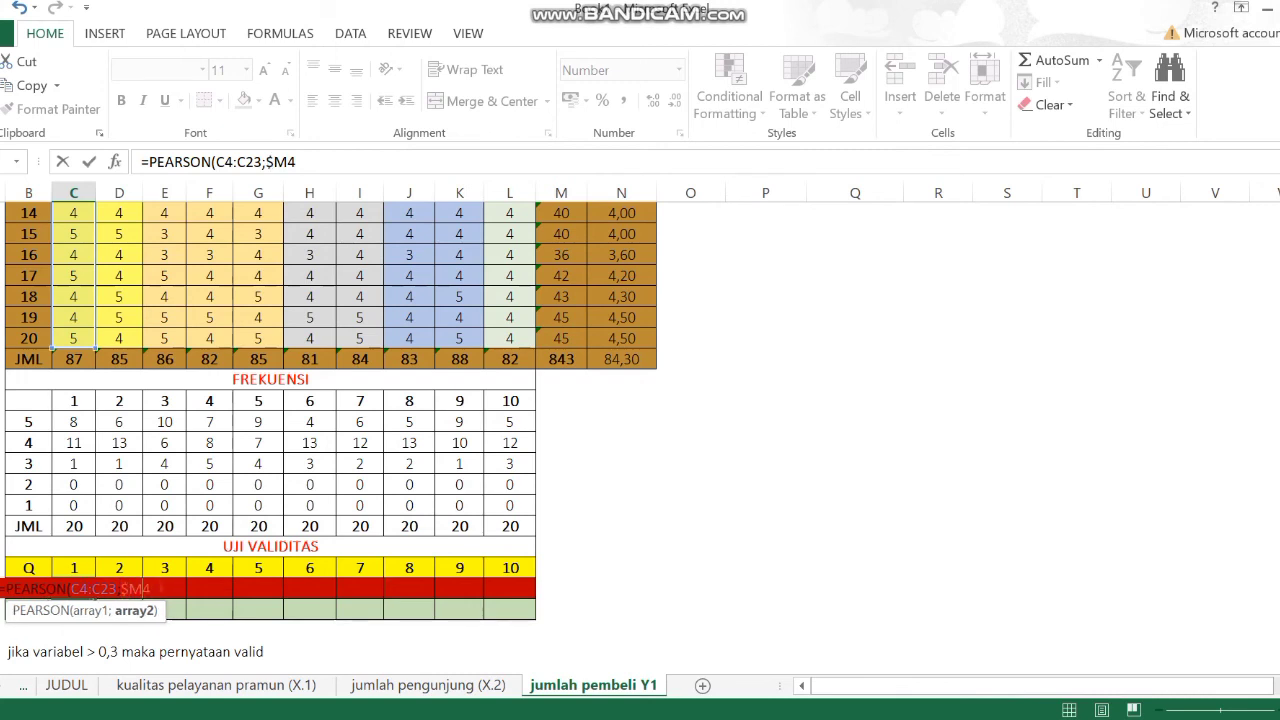
pyautogui.press('F4')
pyautogui.press('F4')
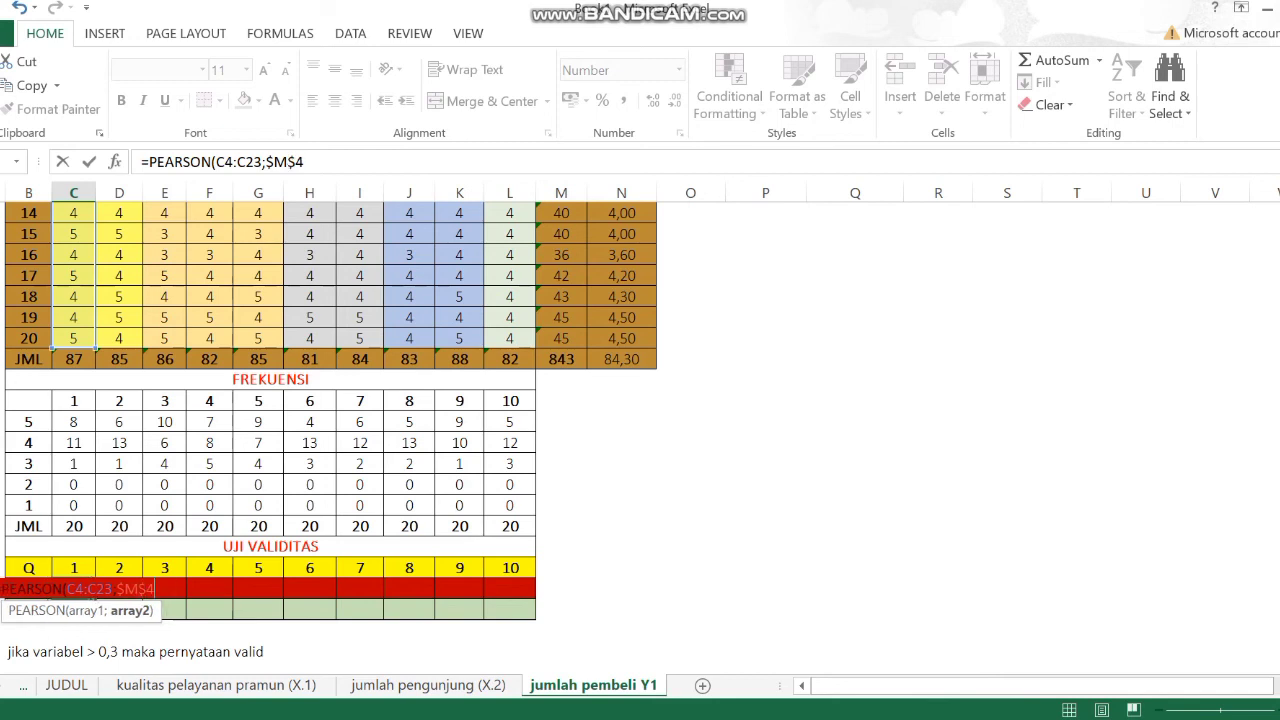
pyautogui.write(':')
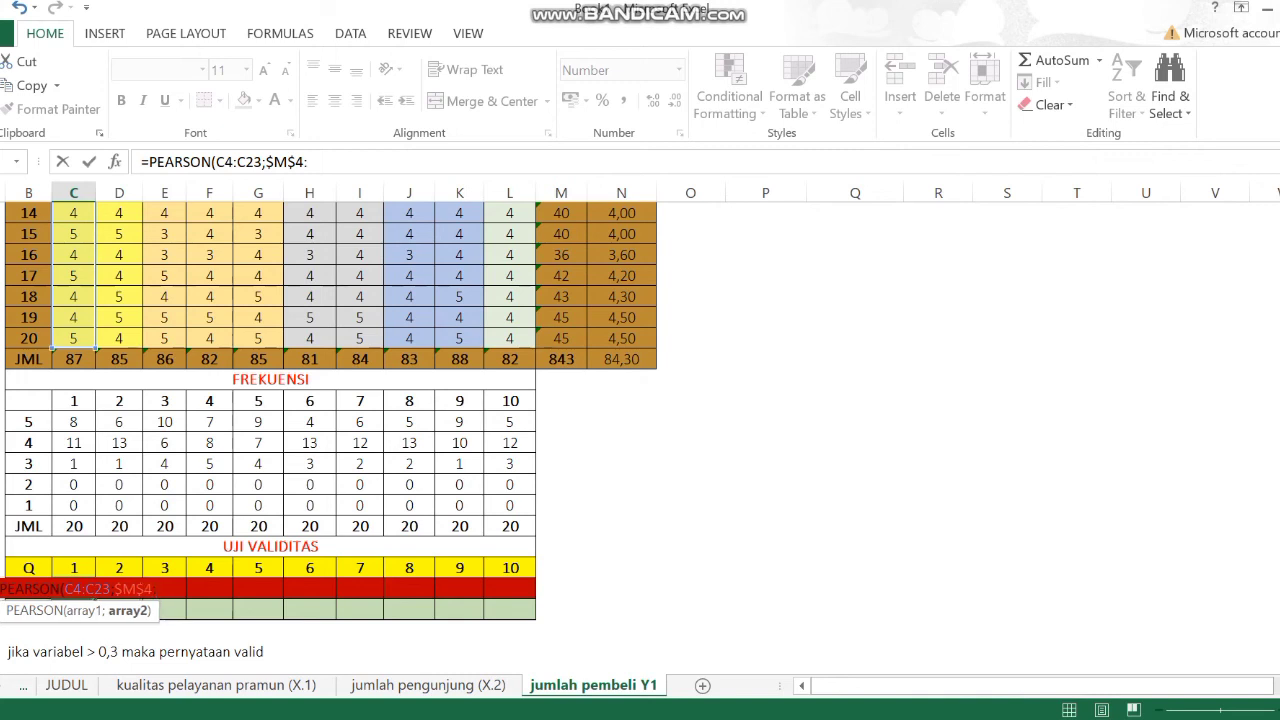
pyautogui.write('M23')
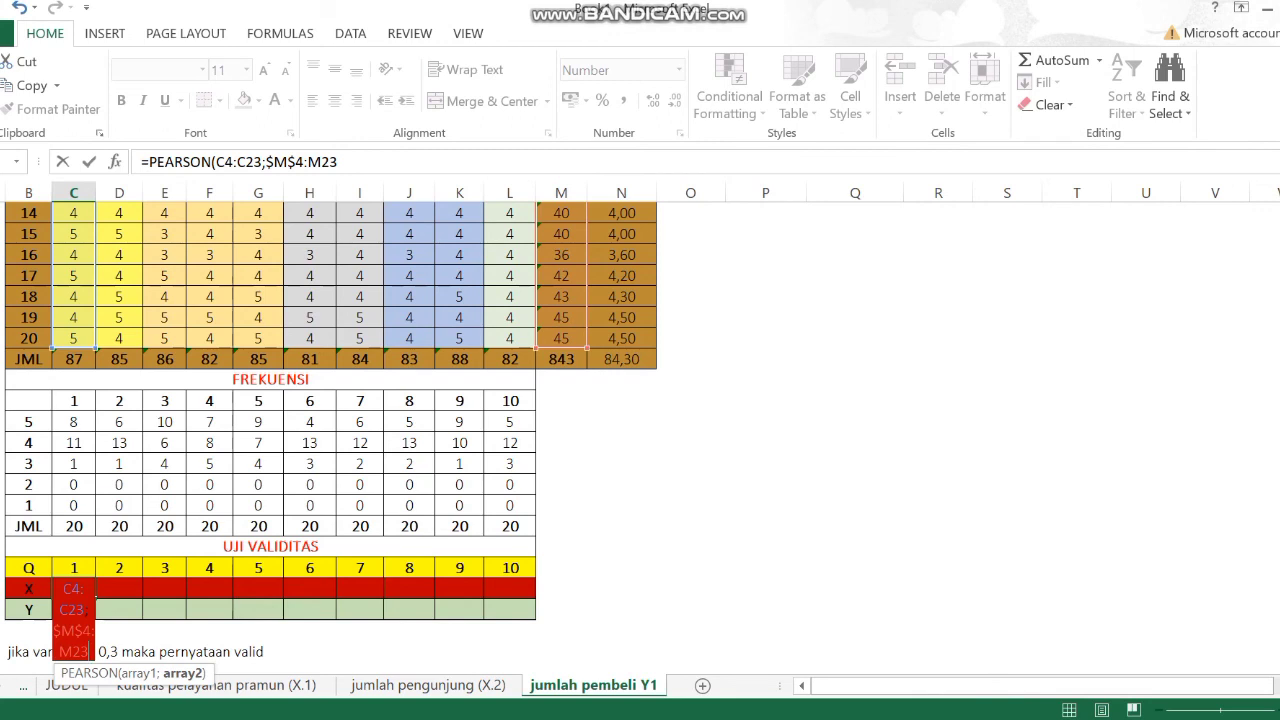
pyautogui.click(57, 651)
pyautogui.write('$')
pyautogui.click(78, 651)
pyautogui.write('$M$')
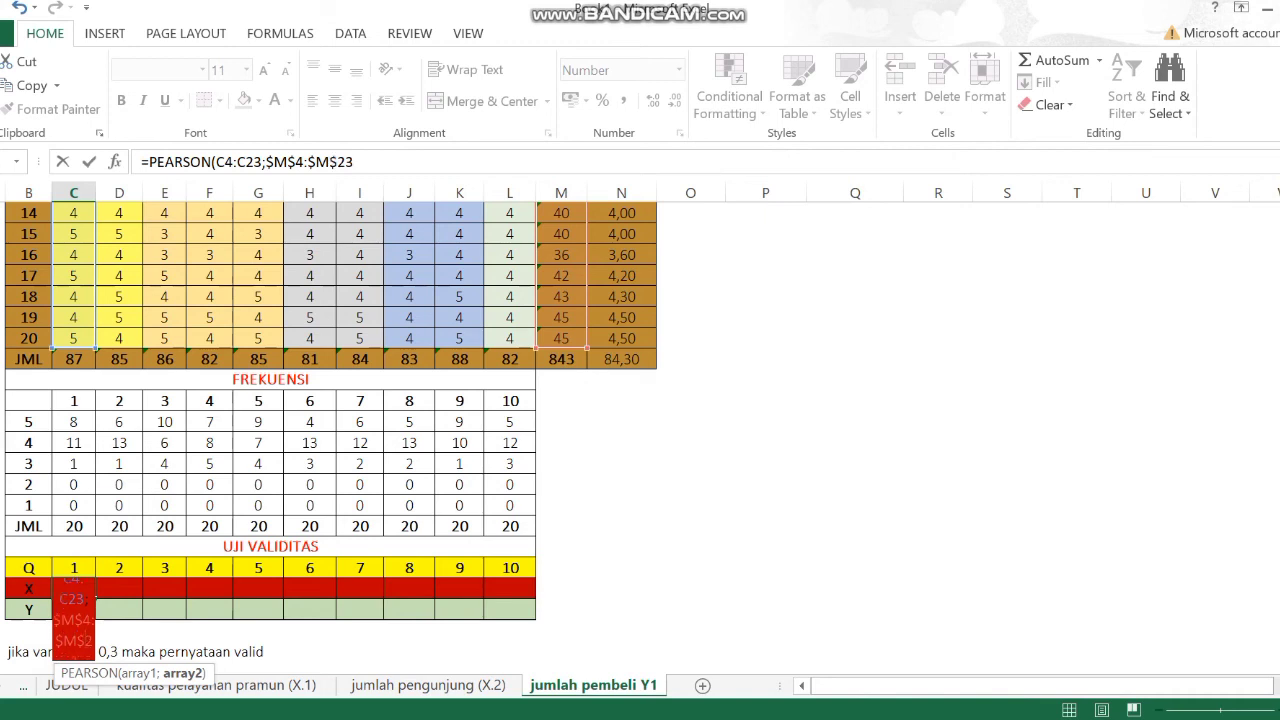
pyautogui.press('End')
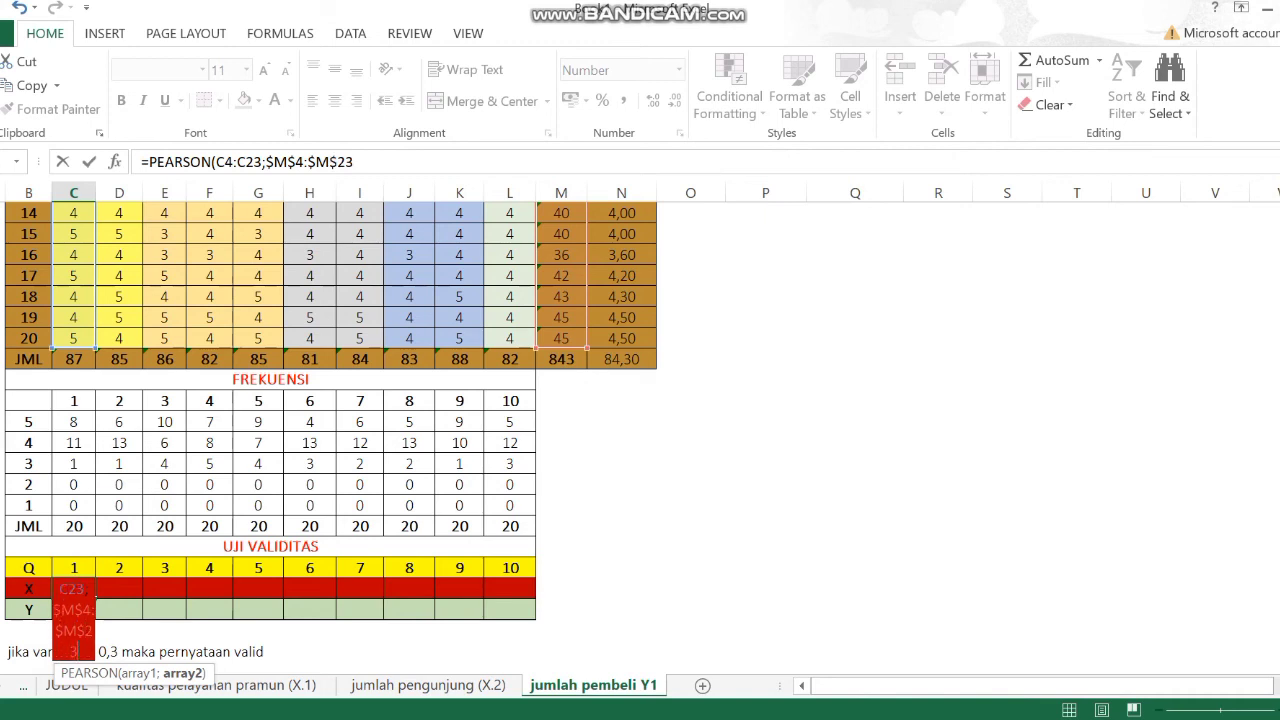
pyautogui.write(')')
pyautogui.press('Return')
# - Fill the PEARSON formula across the X row for items 1 to 10, and enter VALID for all ten items in the Y row
pyautogui.click(73, 588)
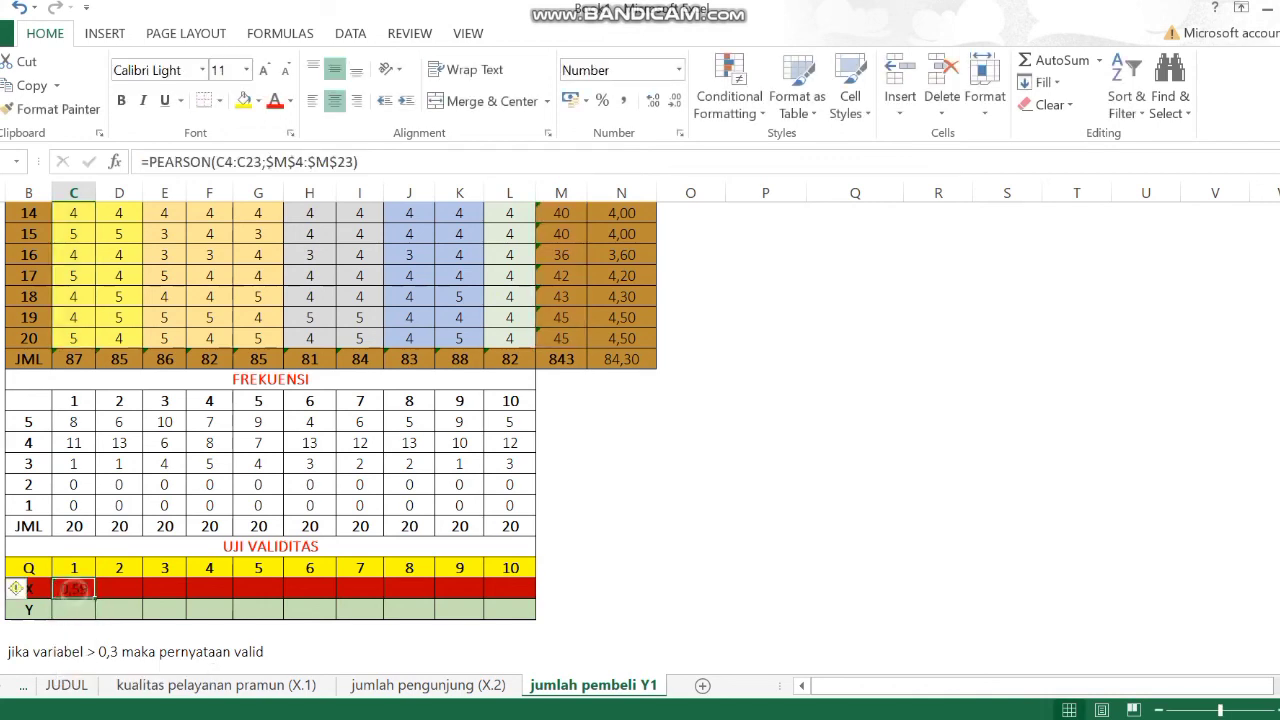
pyautogui.moveTo(95, 598); pyautogui.dragTo(510, 592)
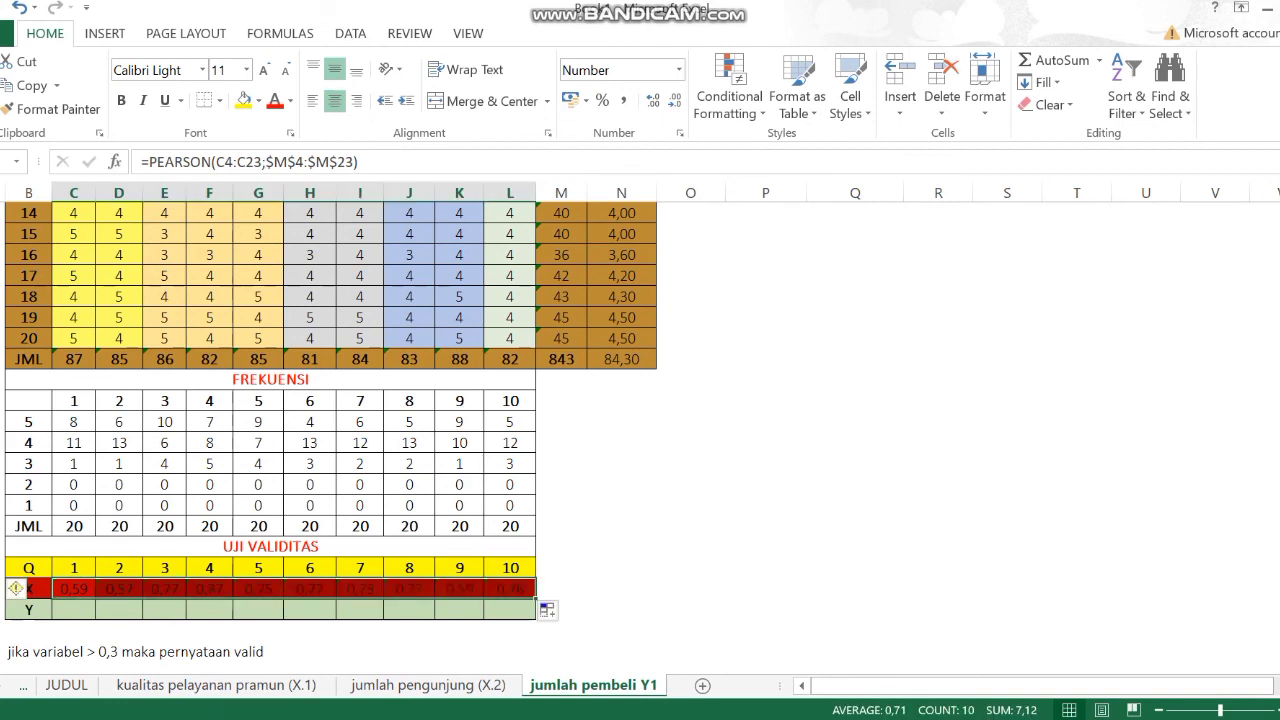
pyautogui.click(73, 609)
pyautogui.write('VALID')
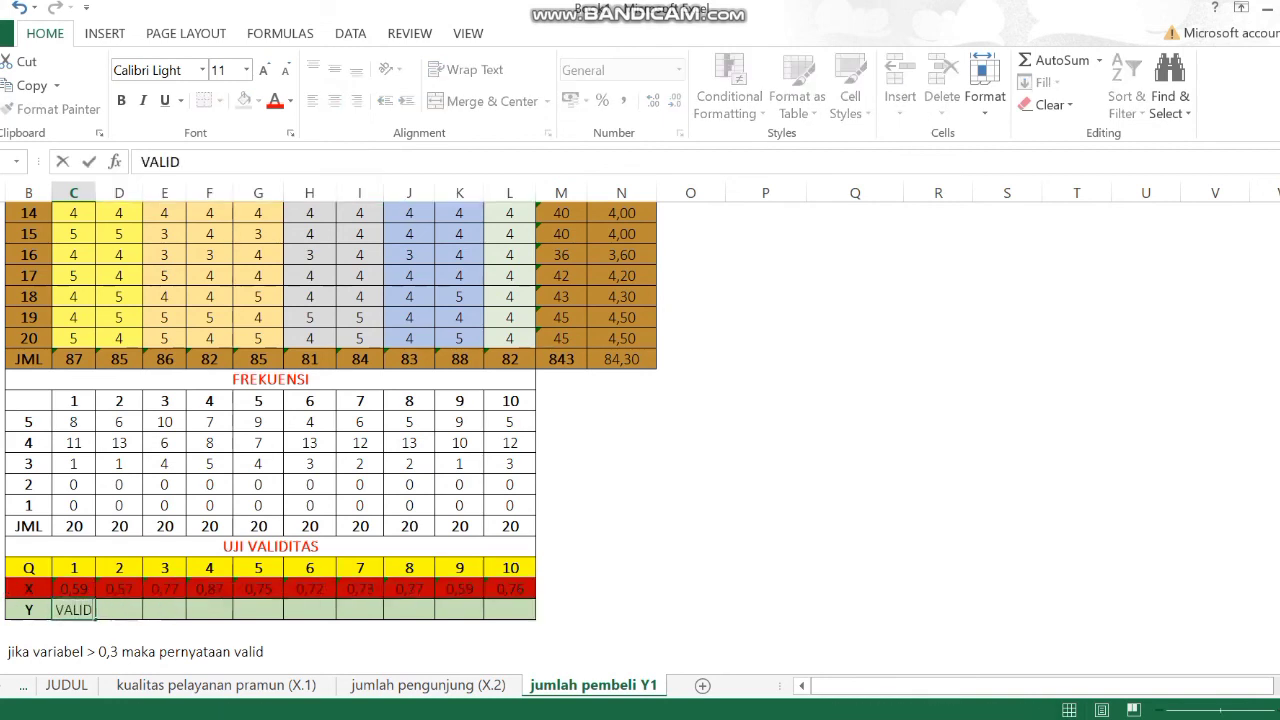
pyautogui.click(90, 612)
pyautogui.moveTo(96, 619); pyautogui.dragTo(515, 615)
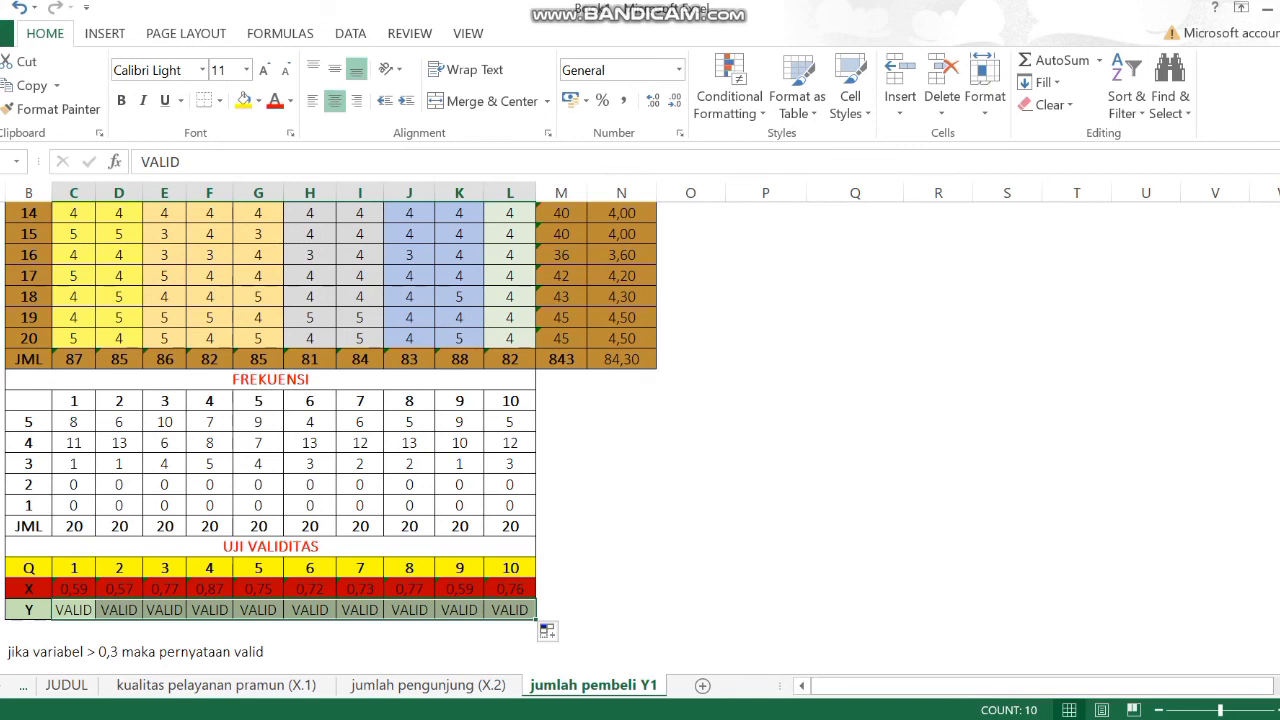
# - Copy the X and Y results of all ten items into TABEL VALIDITAS as transposed values, widening the TK. Validitas and Keterangan columns
pyautogui.moveTo(74, 588); pyautogui.dragTo(536, 619)
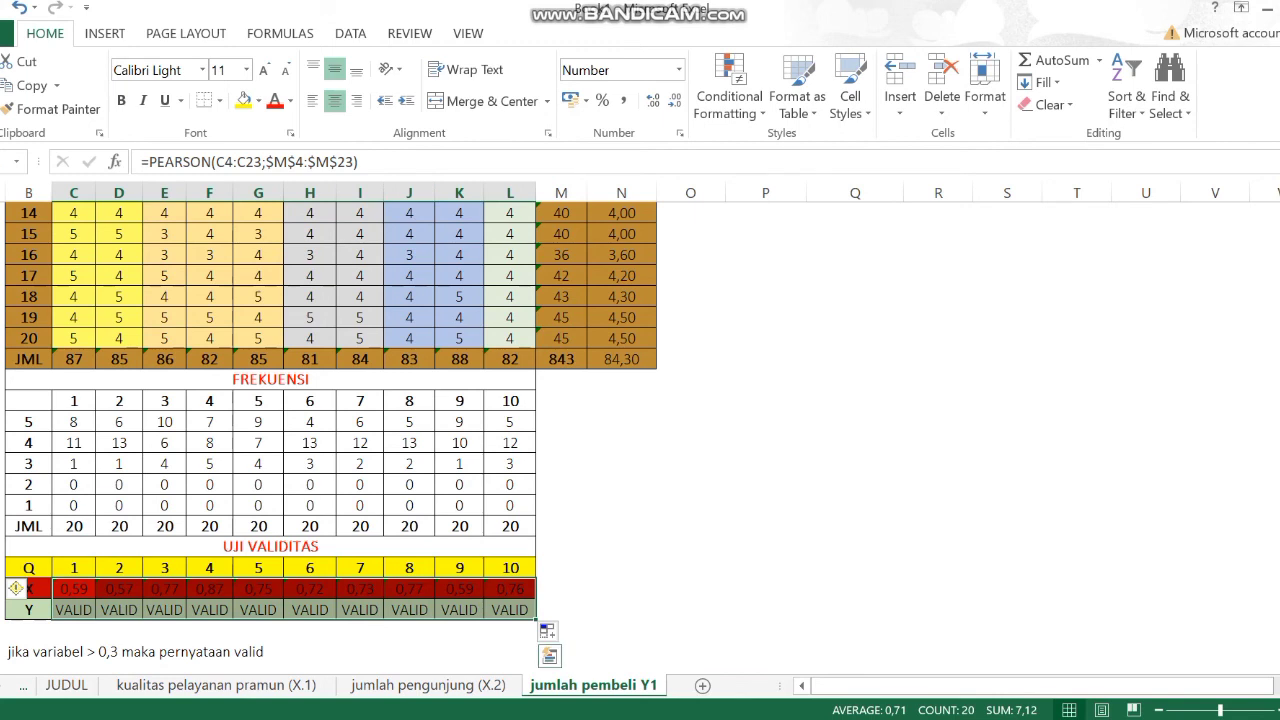
pyautogui.hotkey('ctrl', 'c')
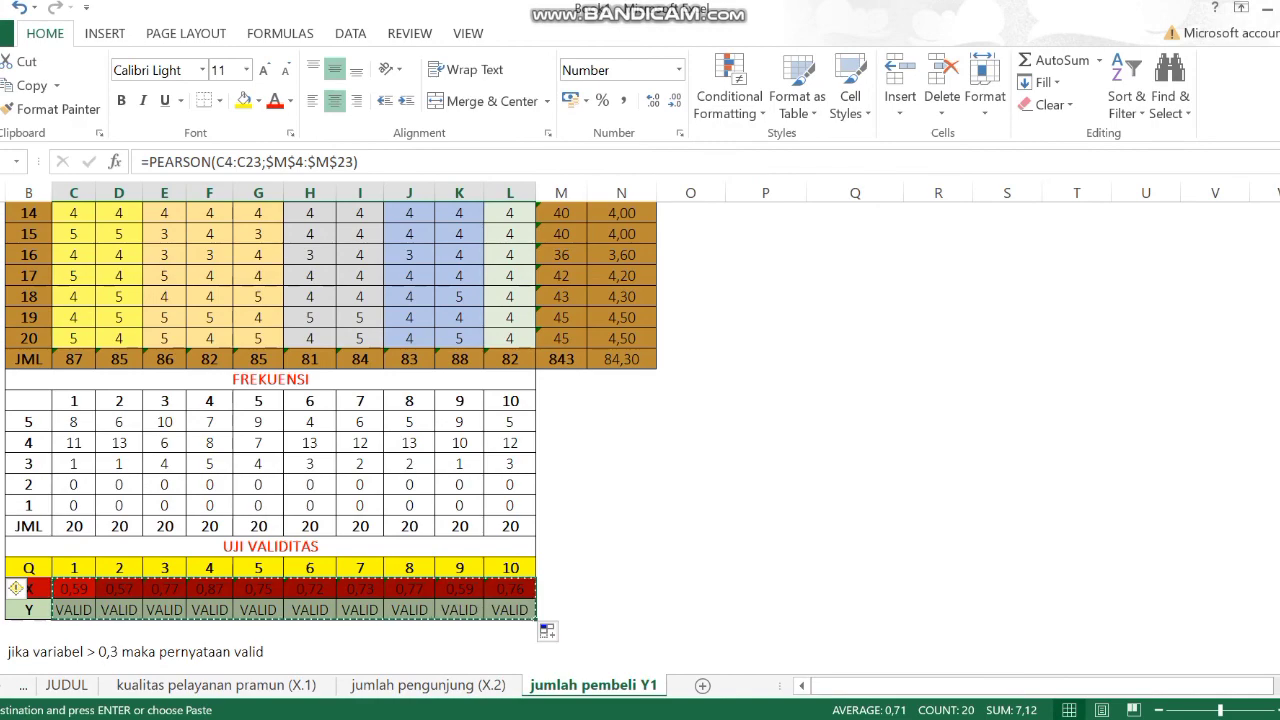
pyautogui.moveTo(1278, 511); pyautogui.dragTo(1278, 500)
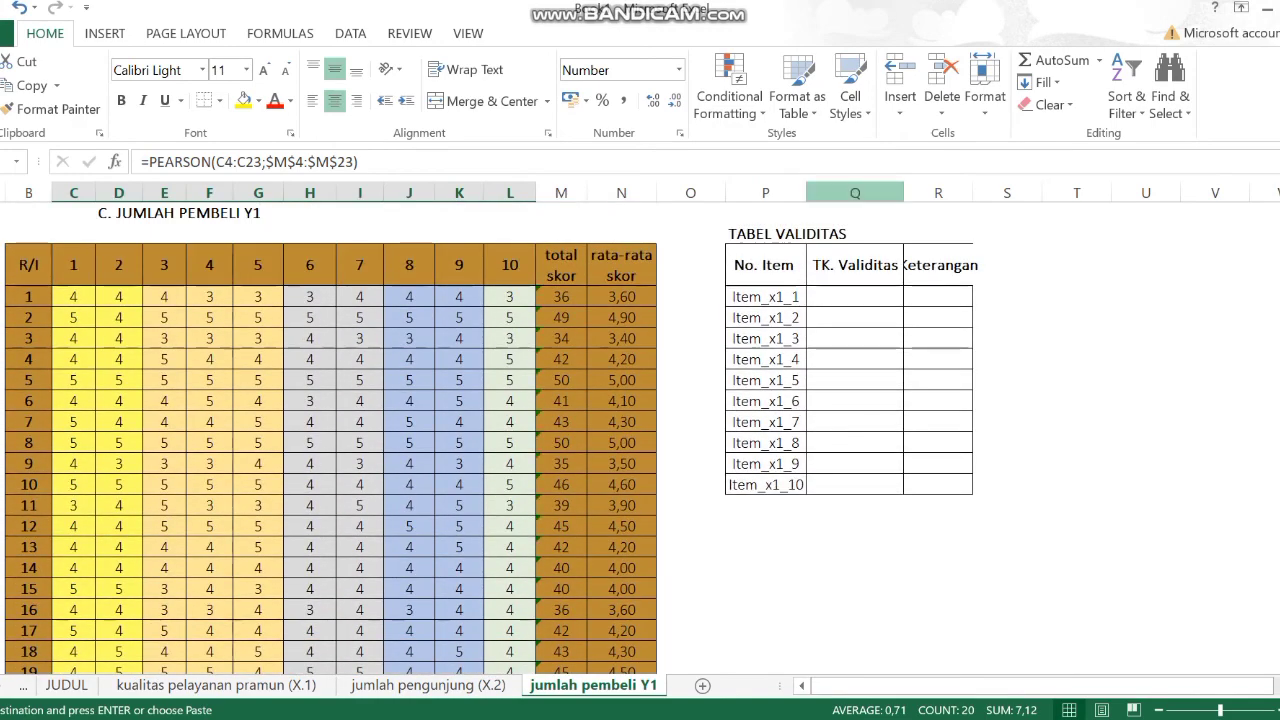
pyautogui.moveTo(904, 192); pyautogui.dragTo(1021, 192)
pyautogui.click(864, 296)
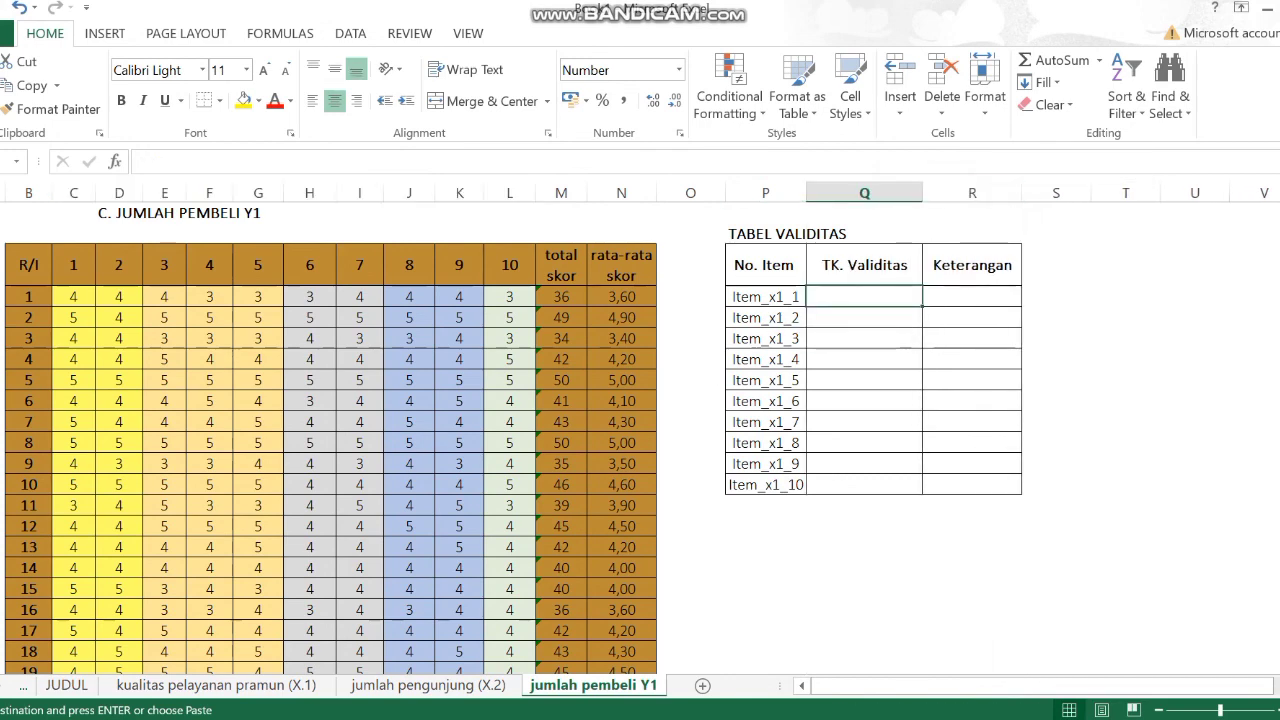
pyautogui.rightClick(866, 292)
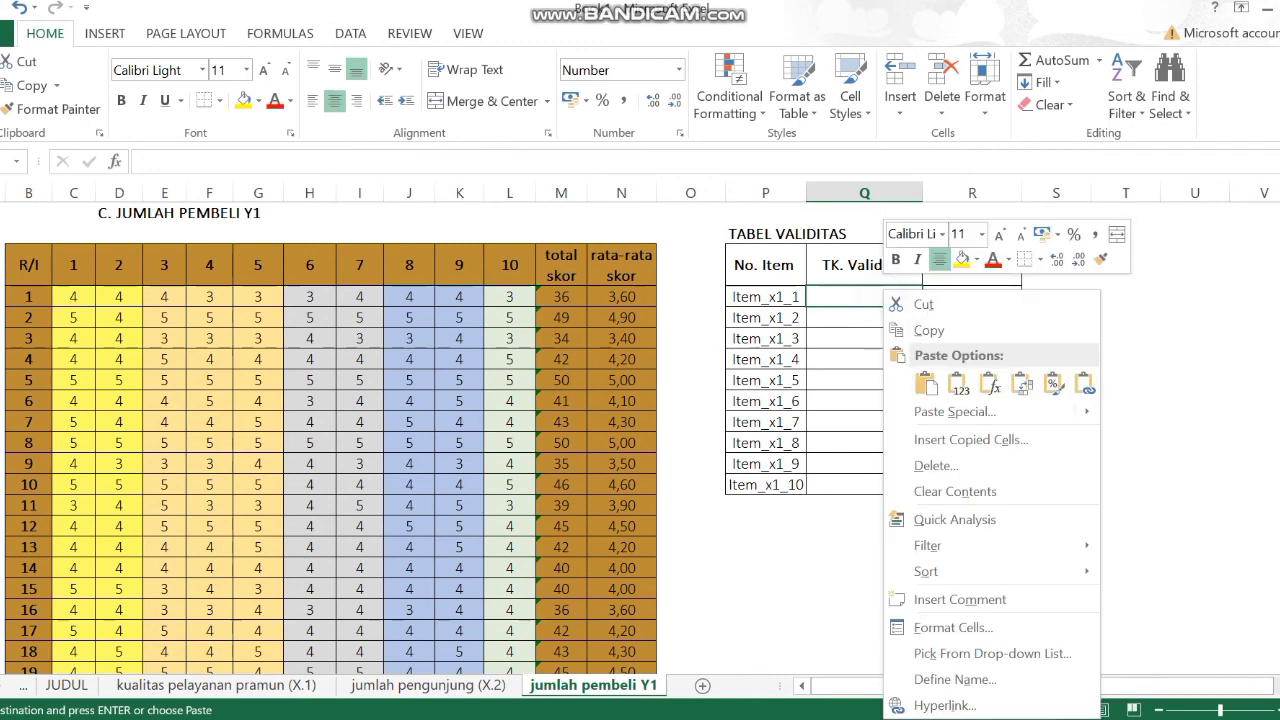
pyautogui.click(915, 409)
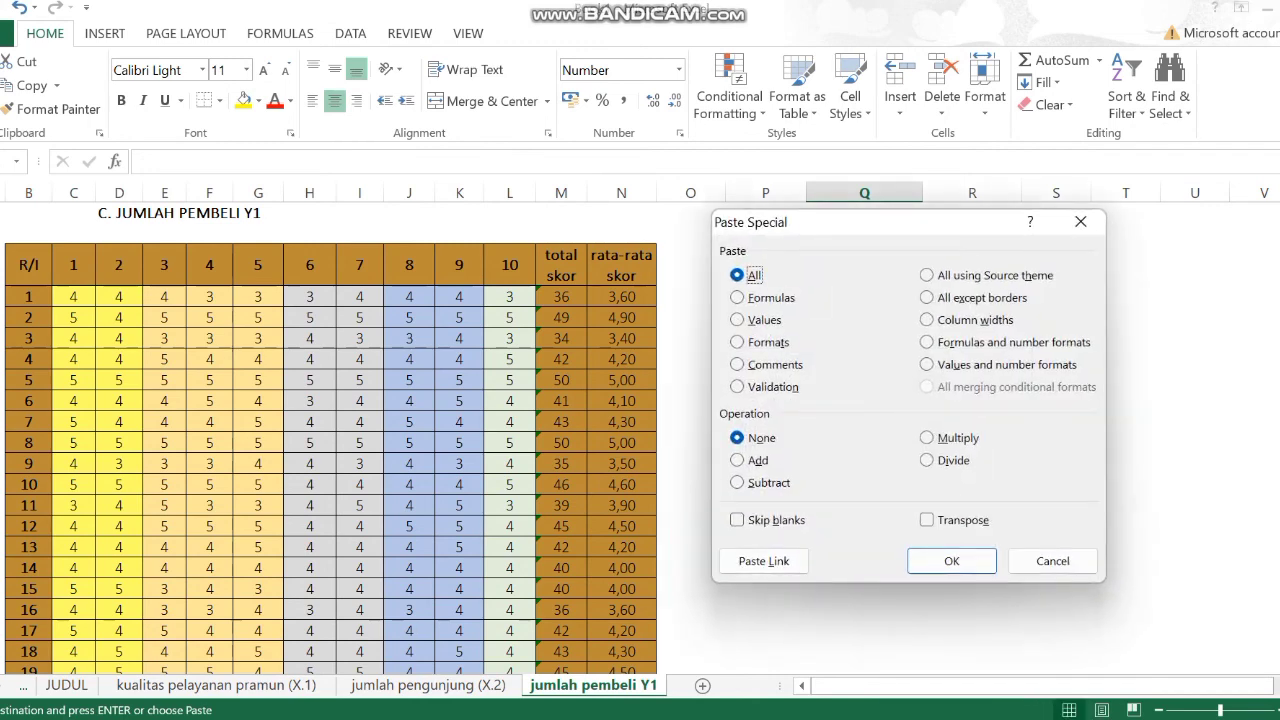
pyautogui.press('v')
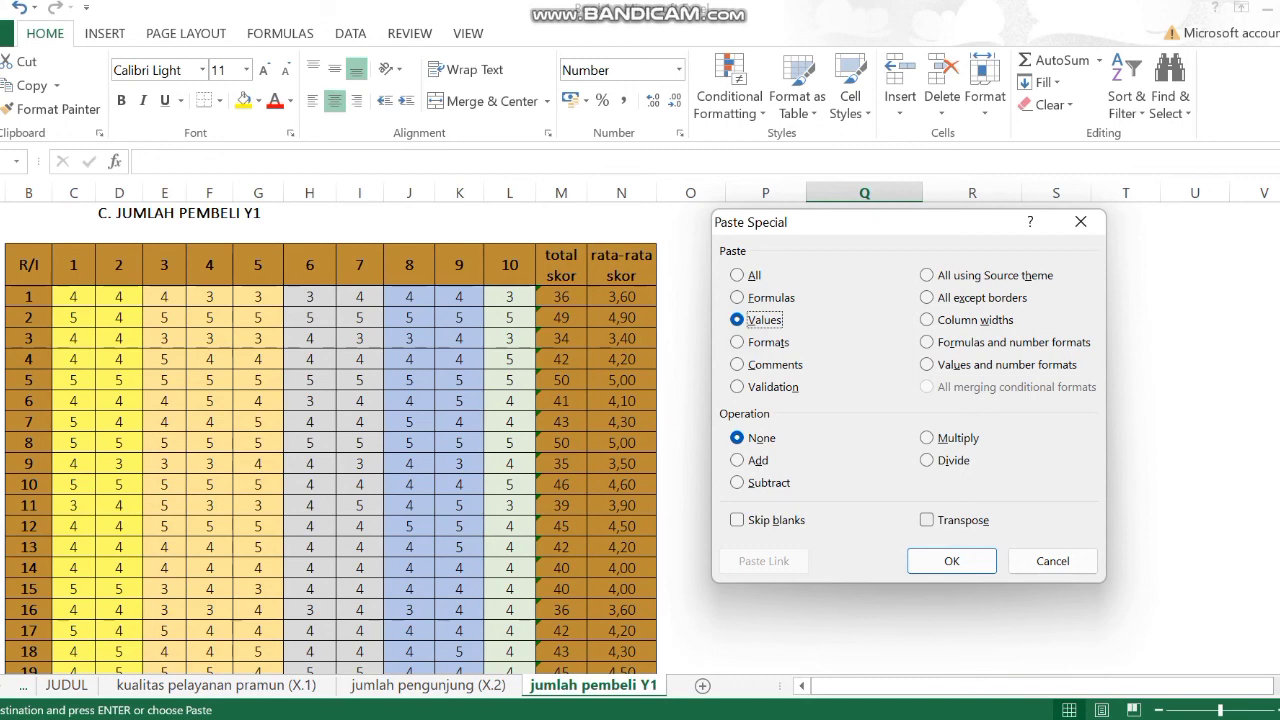
pyautogui.press('e')
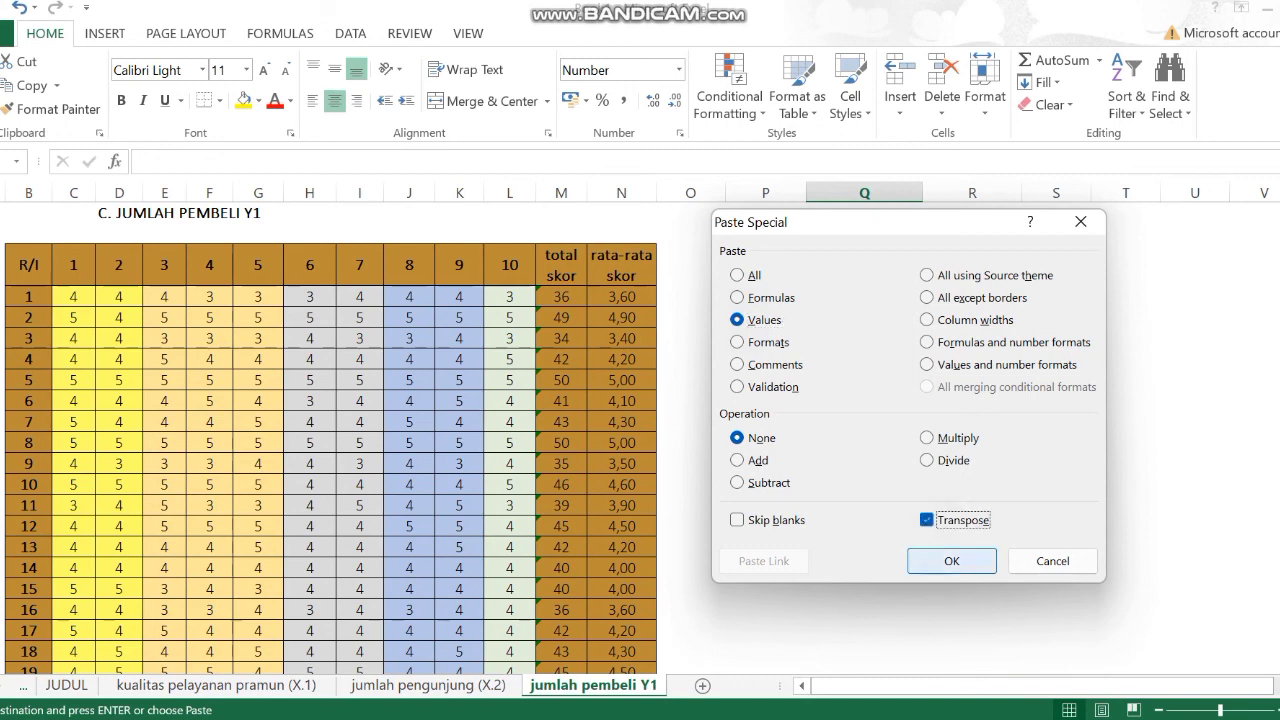
pyautogui.press('Return')
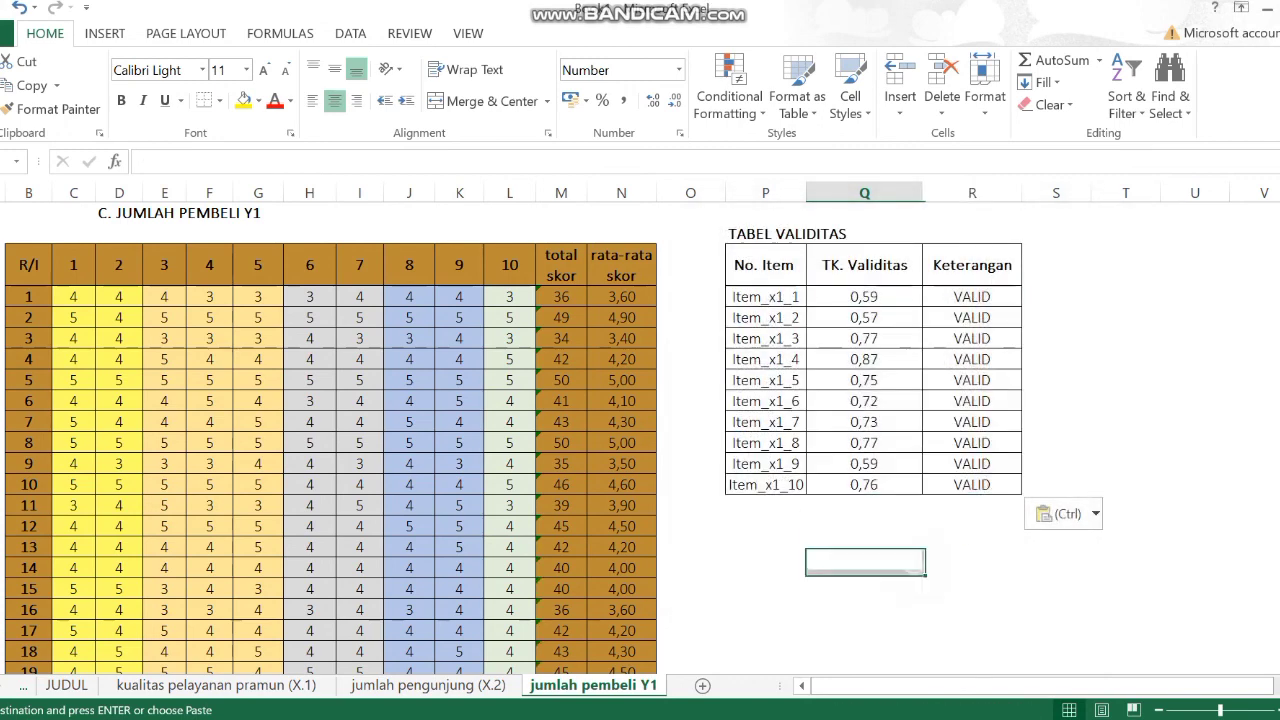